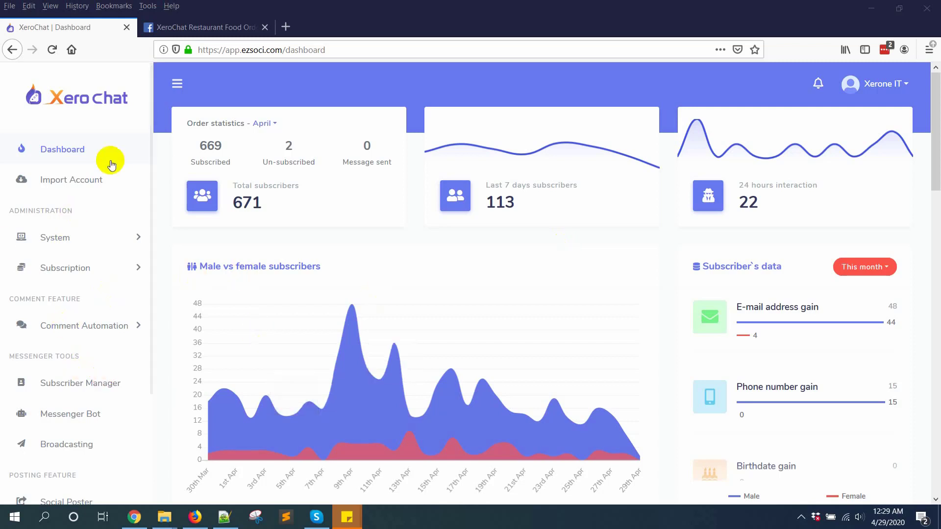
Go to Messenger Bot's e-commerce store list and start creating a new store
scroll(2, 245, down, 1)
click(46, 379)
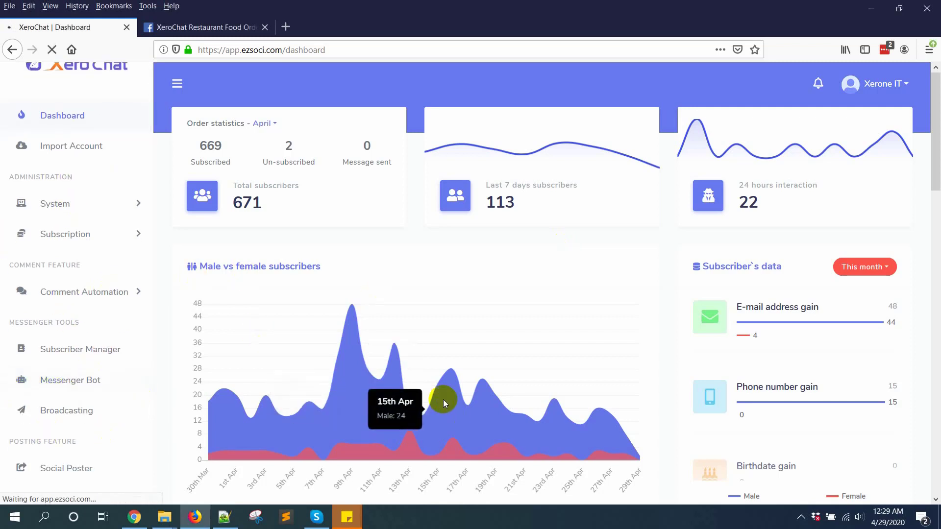
scroll(722, 398, down, 5)
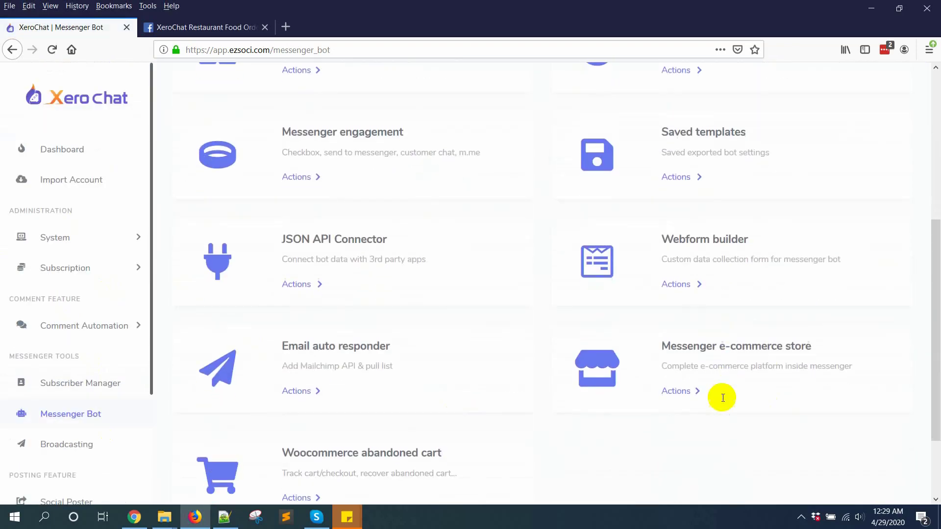
click(679, 292)
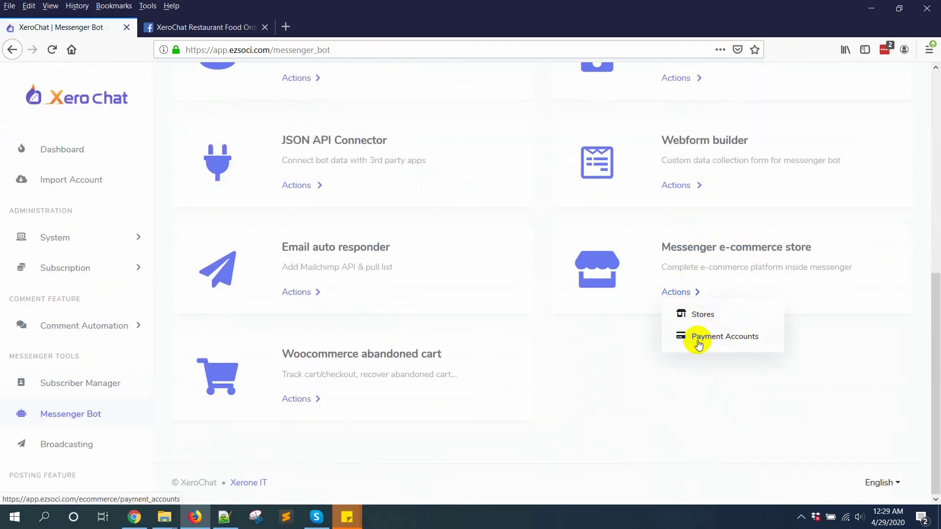
click(704, 316)
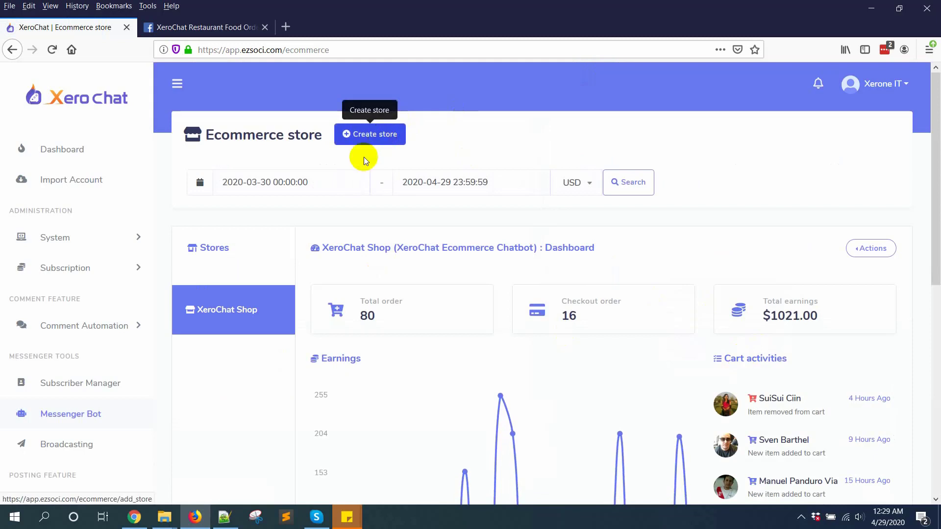
click(369, 144)
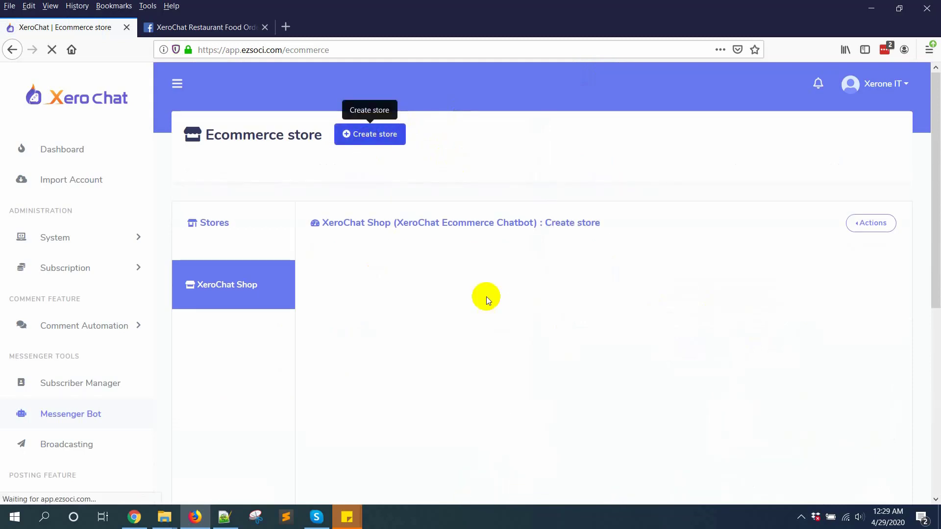
scroll(460, 338, down, 4)
Connect the Restaurant Food Ordering Chatbot page and enter store name 'XeroChat Restarent', email and phone
click(420, 186)
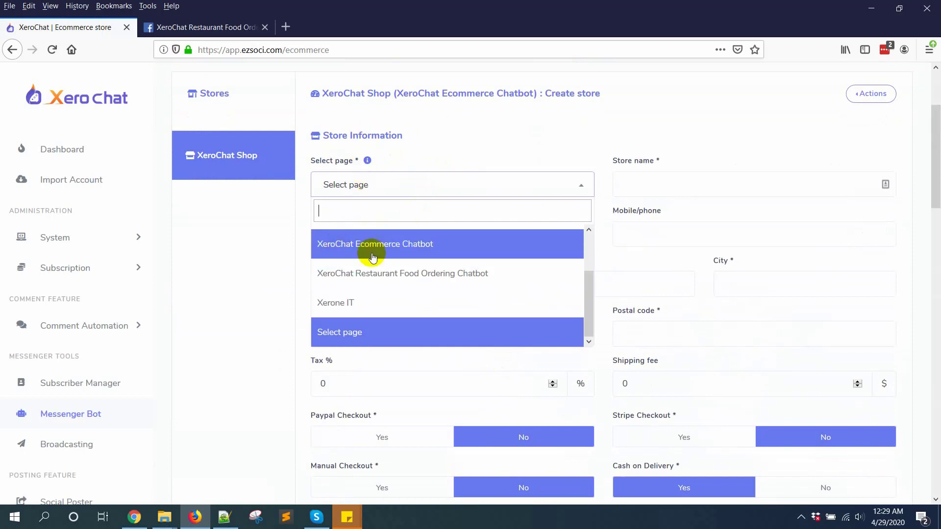
click(399, 273)
click(621, 183)
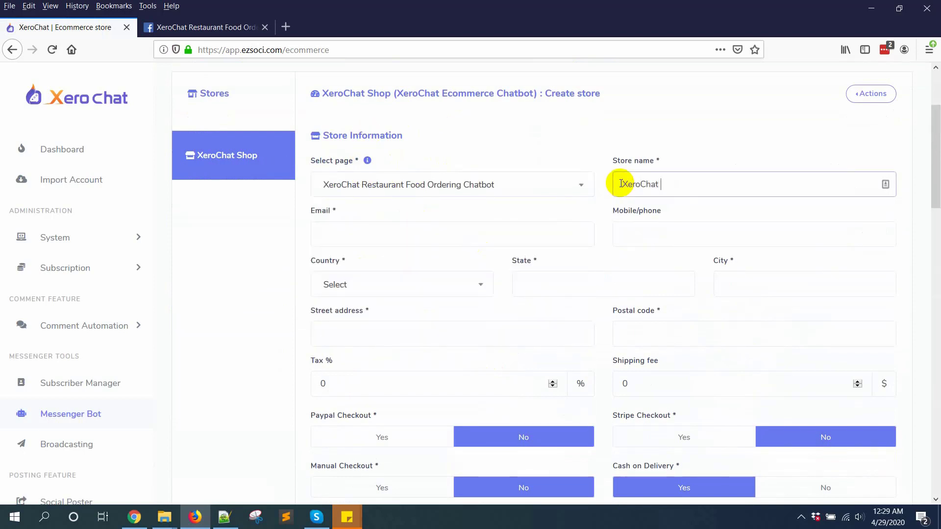
text(XeroChat Restaut)
key(BackSpace)
key(BackSpace)
text(rent)
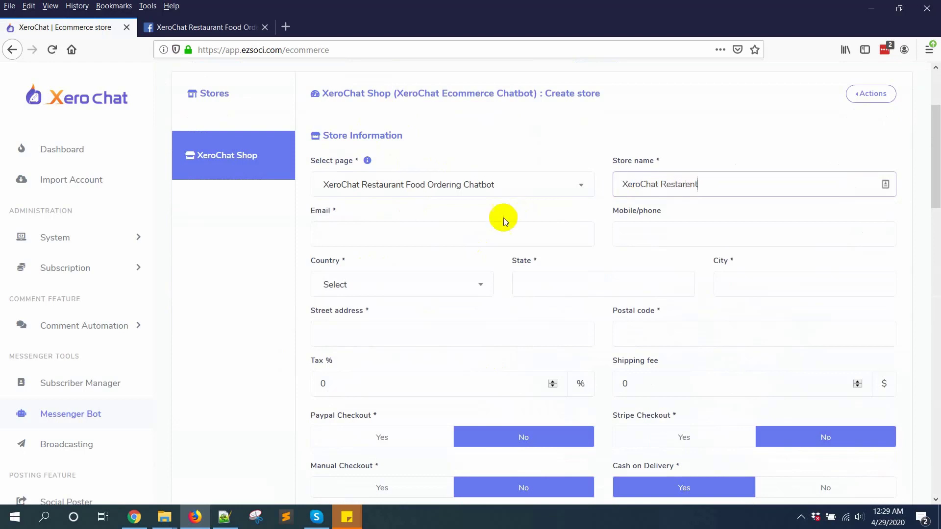
click(473, 225)
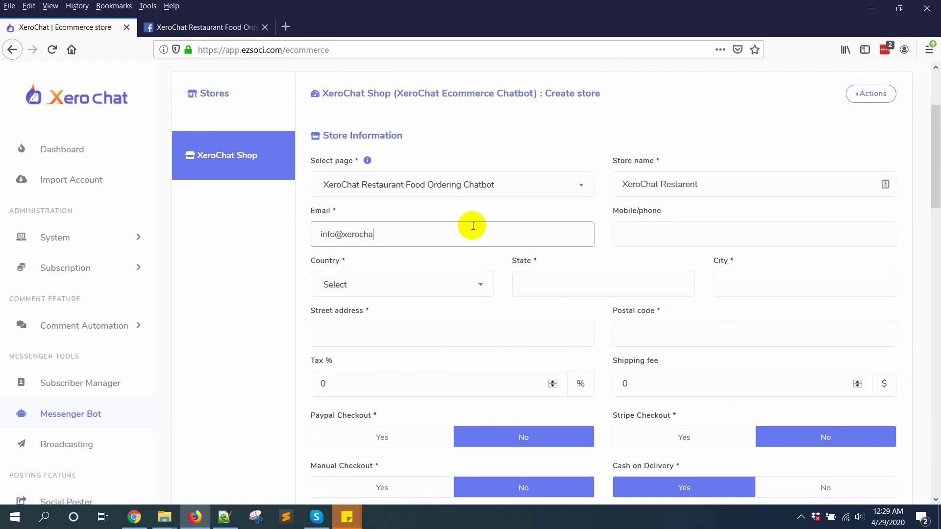
key(Tab)
text(123456)
key(Tab)
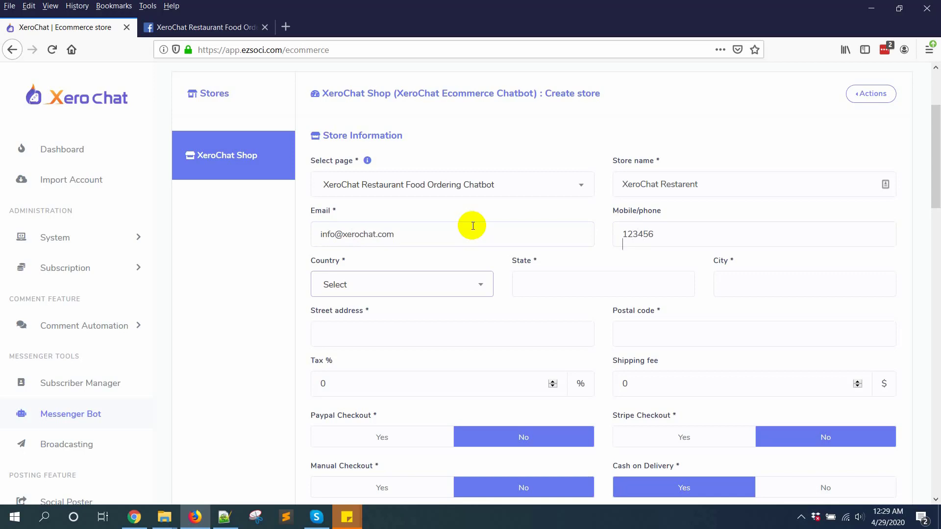
Set the country to Bangladesh and fill state, city and address with the same Rajshahi name
click(420, 293)
text(ban)
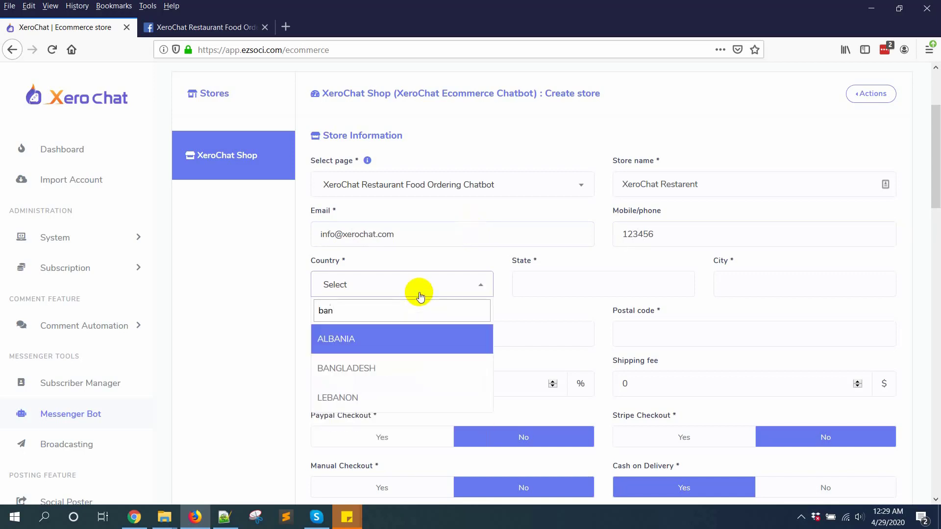
click(360, 369)
click(548, 283)
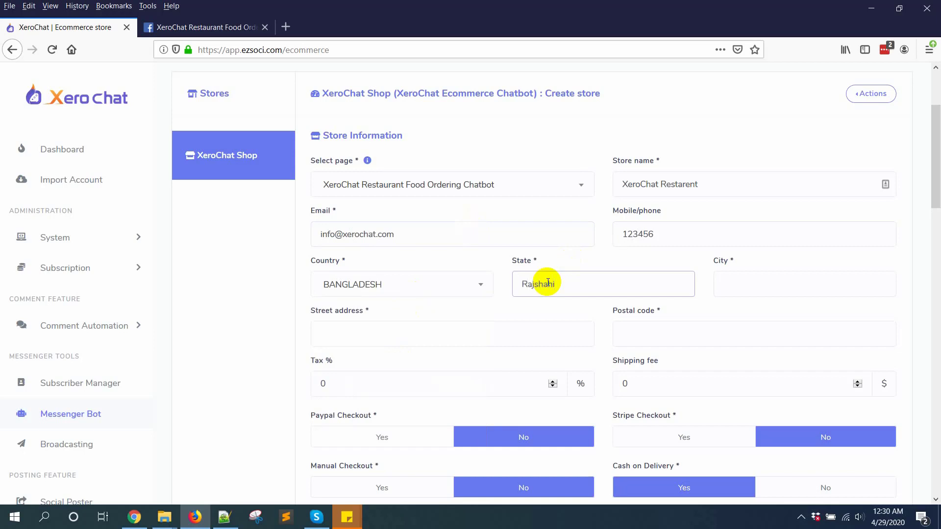
key(ctrl+a)
key(ctrl+c)
key(Tab)
key(ctrl+v)
key(Tab)
key(ctrl+v)
key(Tab)
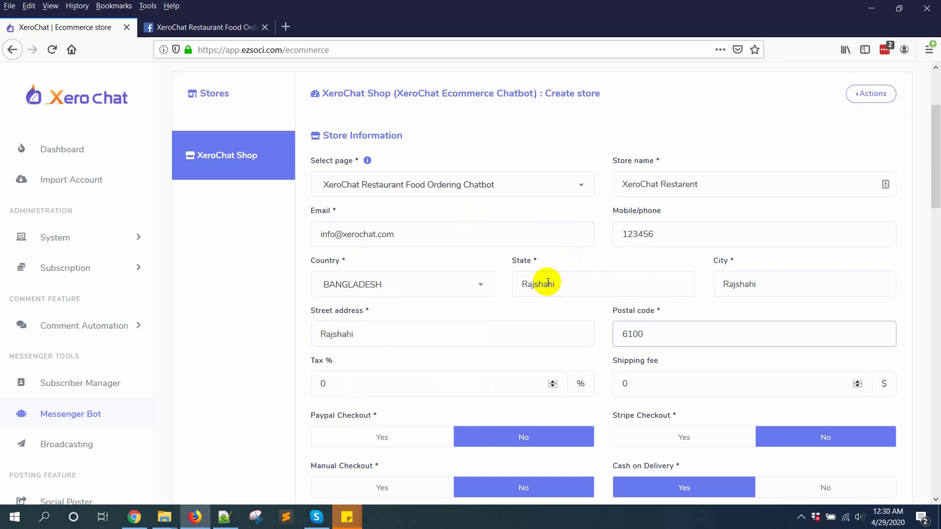
scroll(547, 282, down, 3)
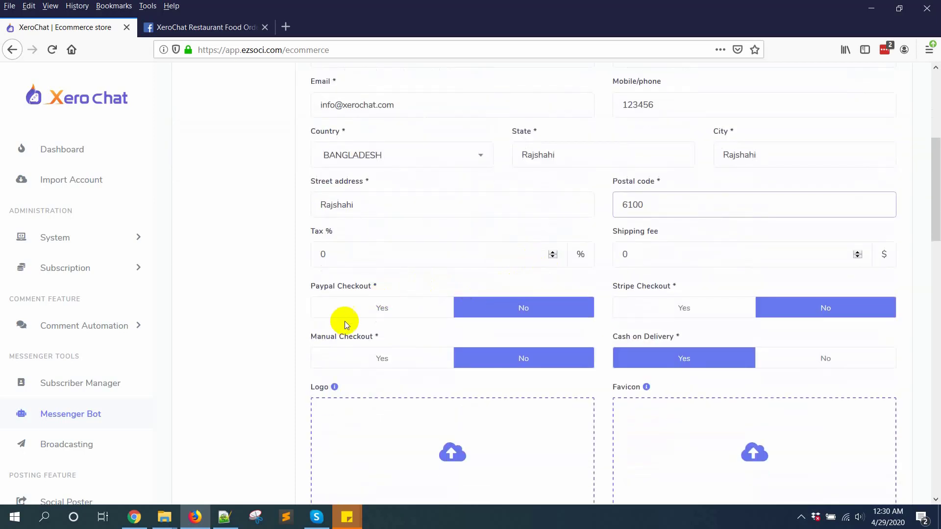
Turn on PayPal, Stripe and manual checkout
click(371, 309)
click(709, 313)
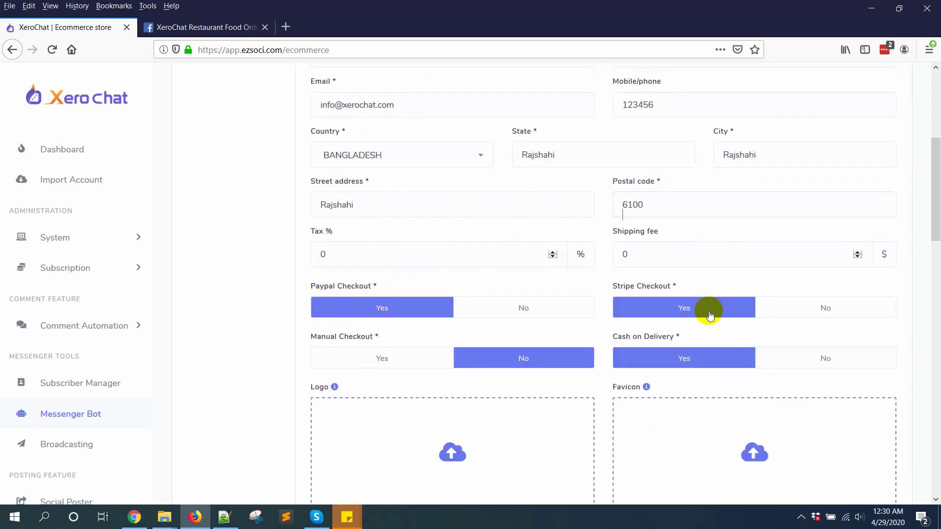
scroll(425, 294, down, 3)
click(422, 235)
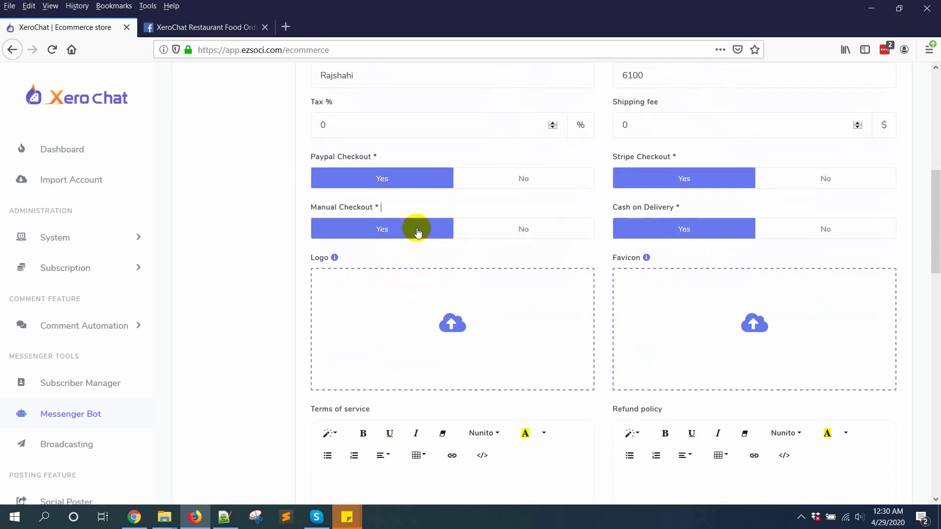
Upload Logo.png as the store logo and fav.png as the favicon
click(481, 341)
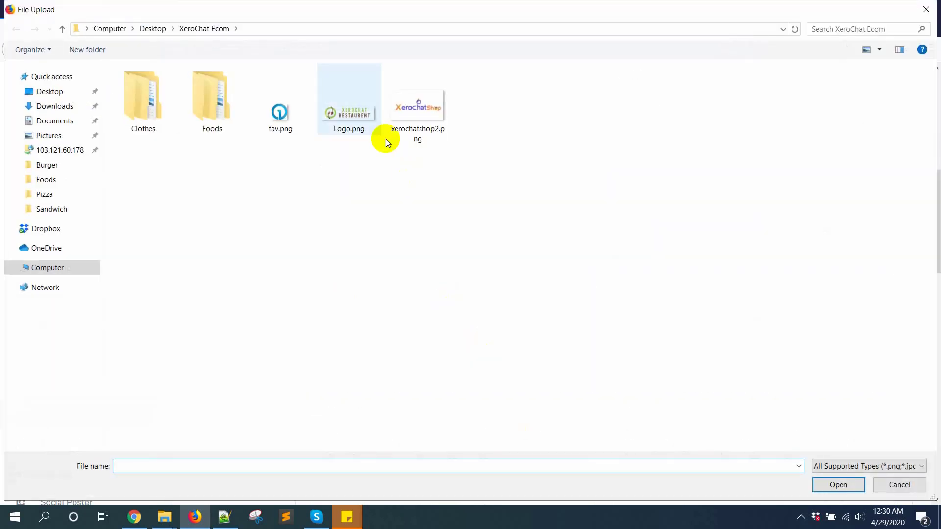
double_click(371, 126)
click(724, 327)
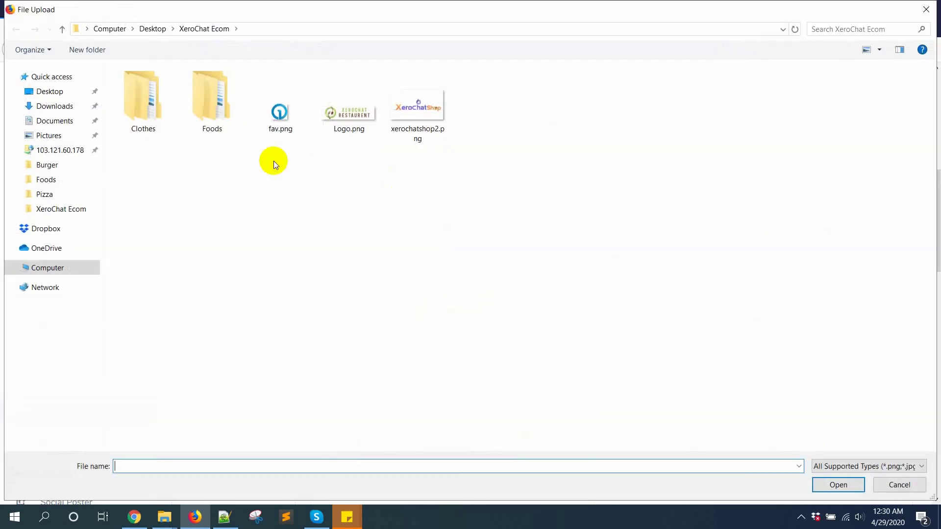
double_click(281, 143)
Write demo terms of service and the refund policy 'No Refund after food deliver'
scroll(598, 325, down, 3)
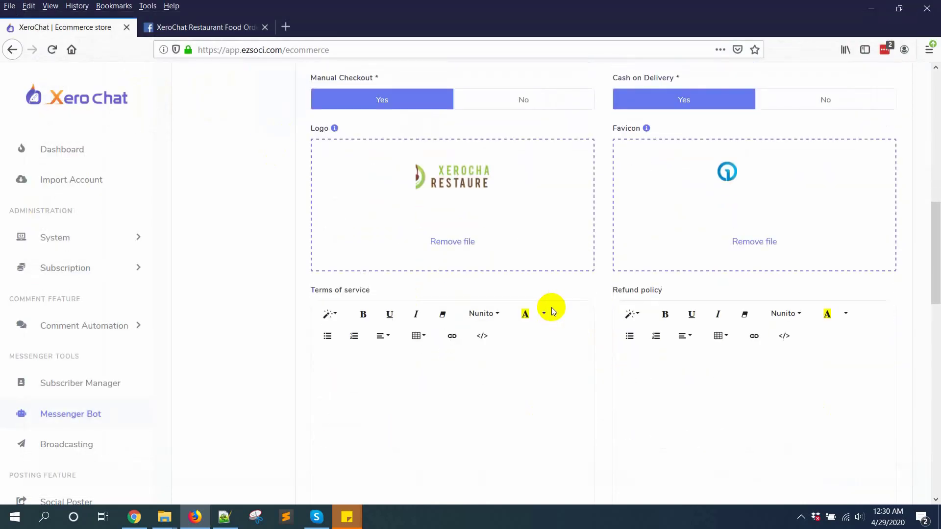
scroll(586, 313, down, 3)
click(319, 214)
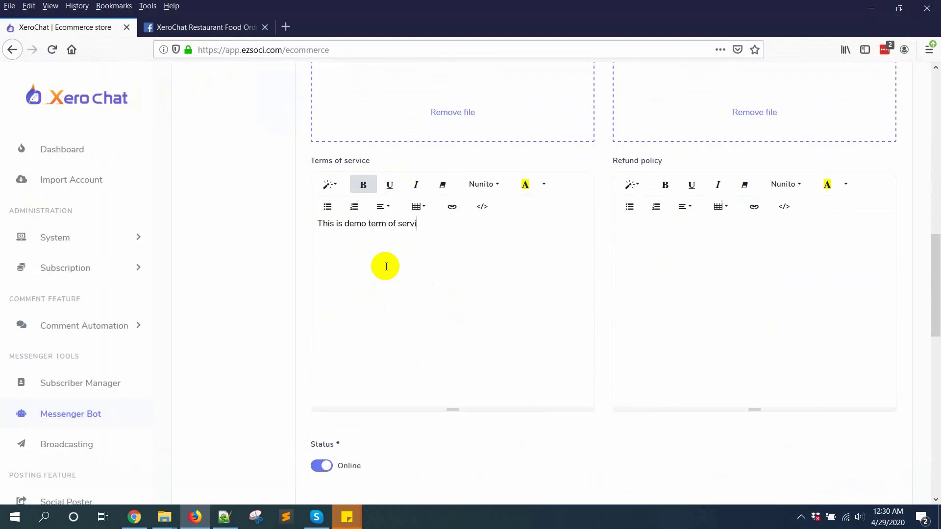
click(759, 297)
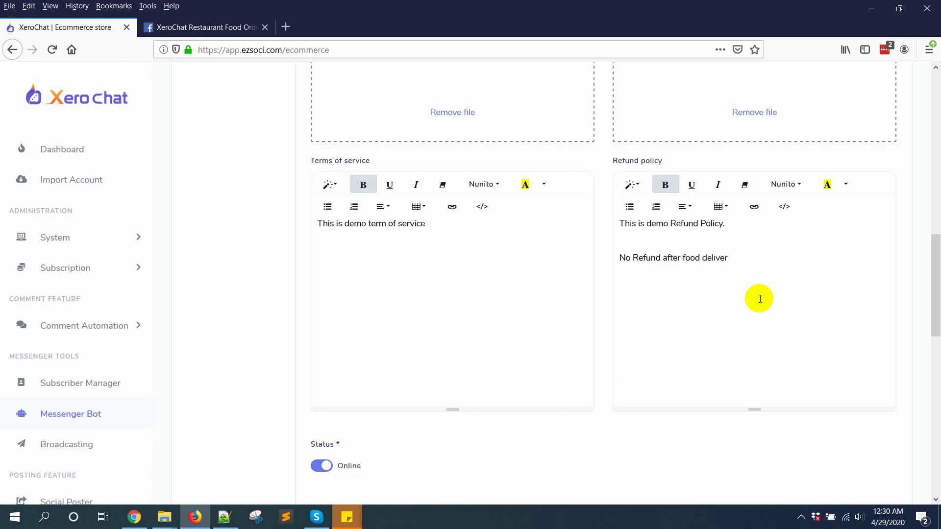
Review the SMS and Email confirmation messages, then return to the Messenger message
scroll(759, 299, down, 6)
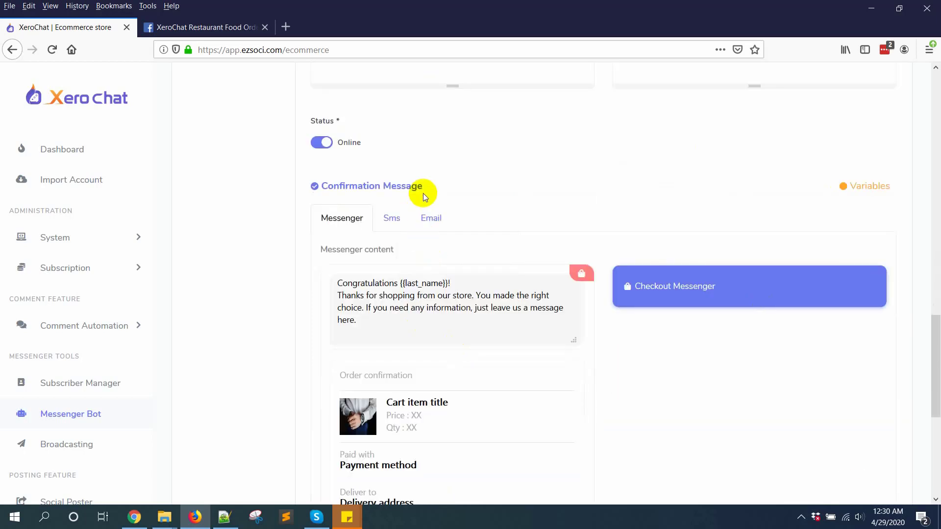
click(395, 216)
click(434, 221)
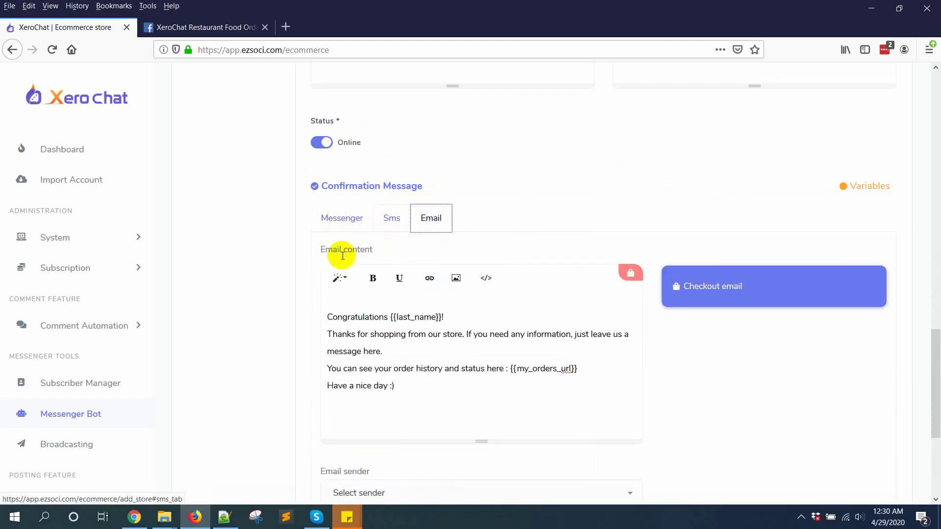
click(352, 219)
scroll(378, 285, down, 5)
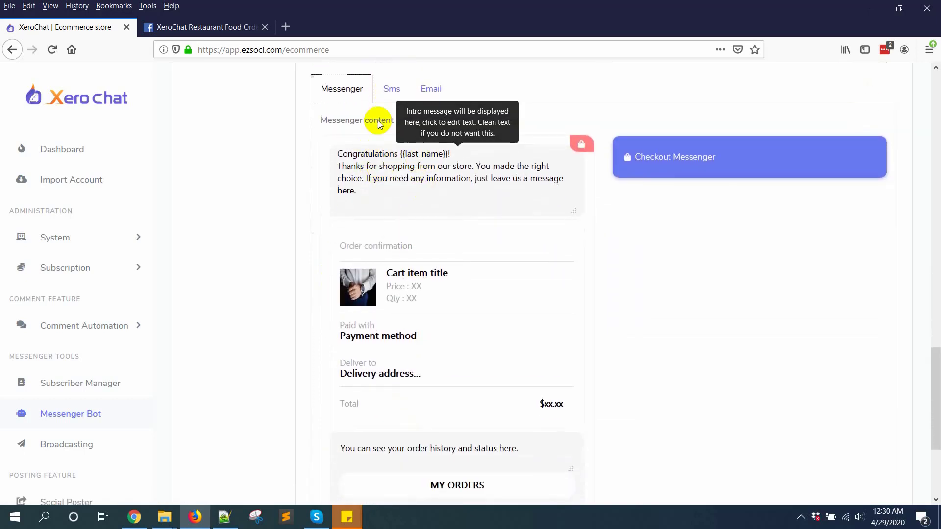
scroll(406, 242, up, 3)
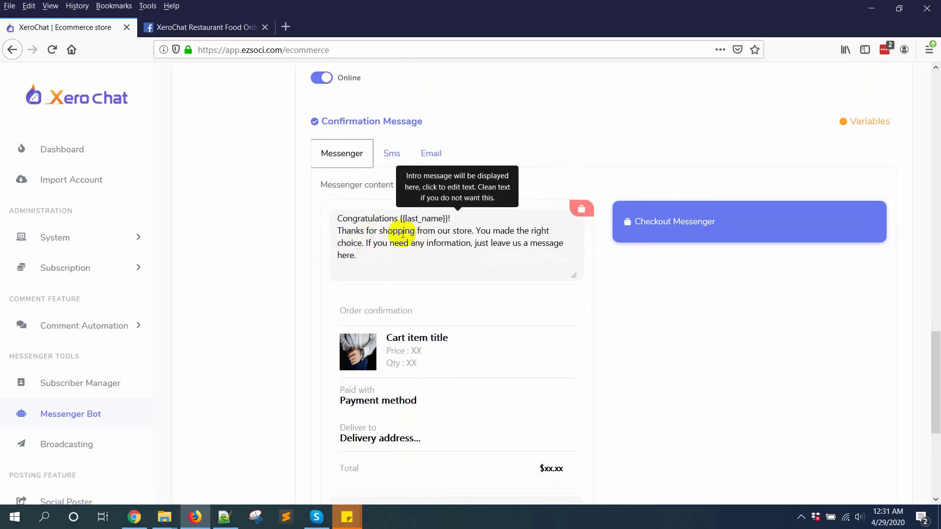
Replace 'shopping from our store' with 'your order in our restaurent' and delete the old closing sentences
drag(379, 231, 473, 230)
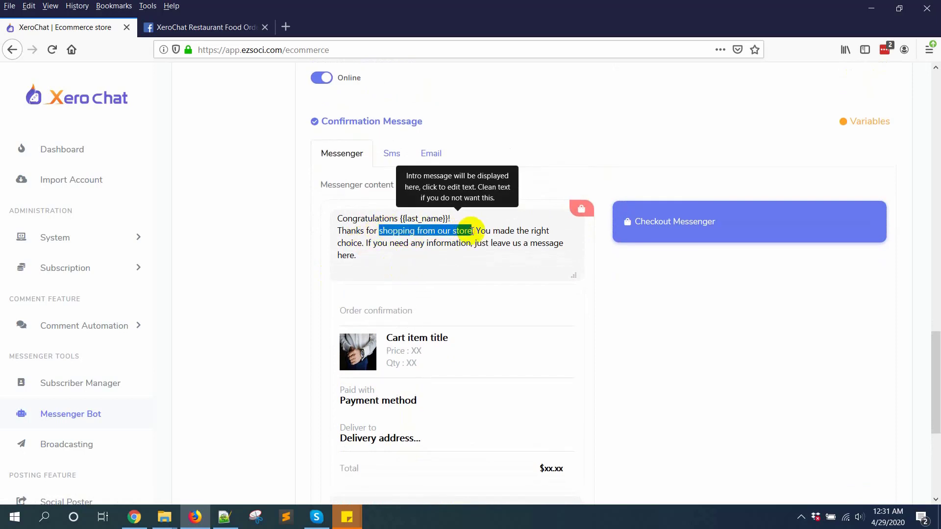
key(BackSpace)
text(your ord)
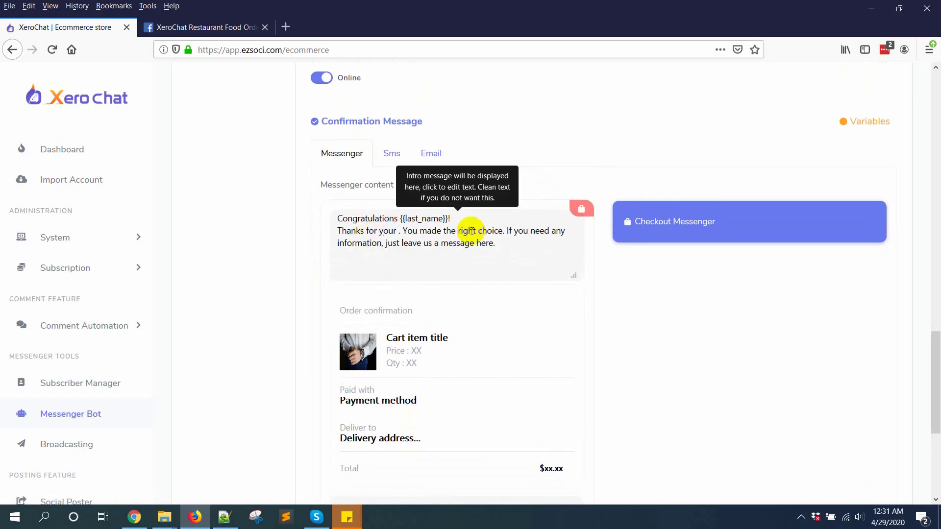
text(er in our res)
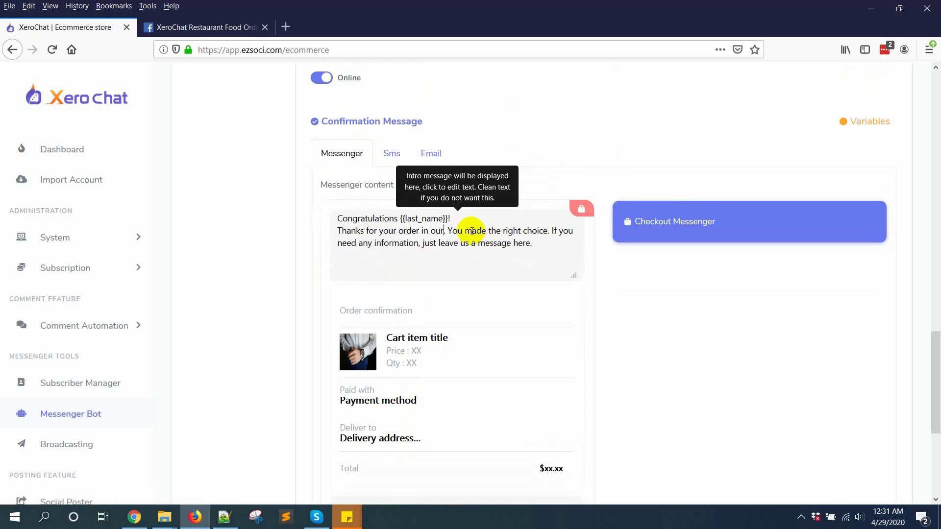
text(taurent)
drag(486, 230, 500, 256)
key(BackSpace)
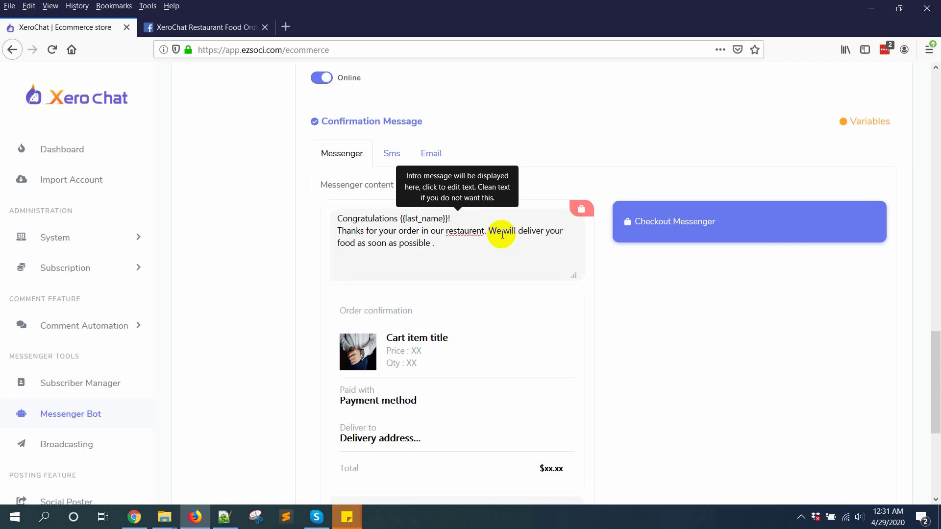
scroll(567, 351, down, 5)
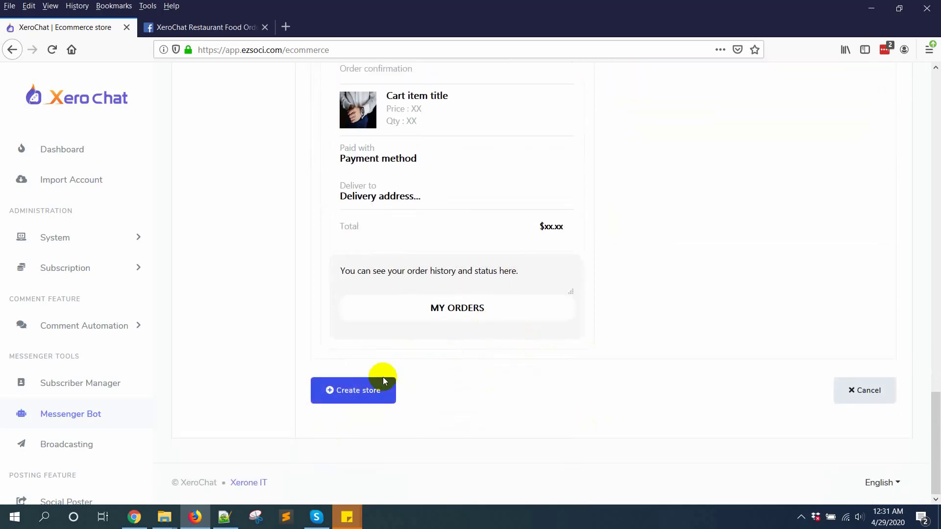
Create the XeroChat Restarent store and open its Categories page
click(352, 397)
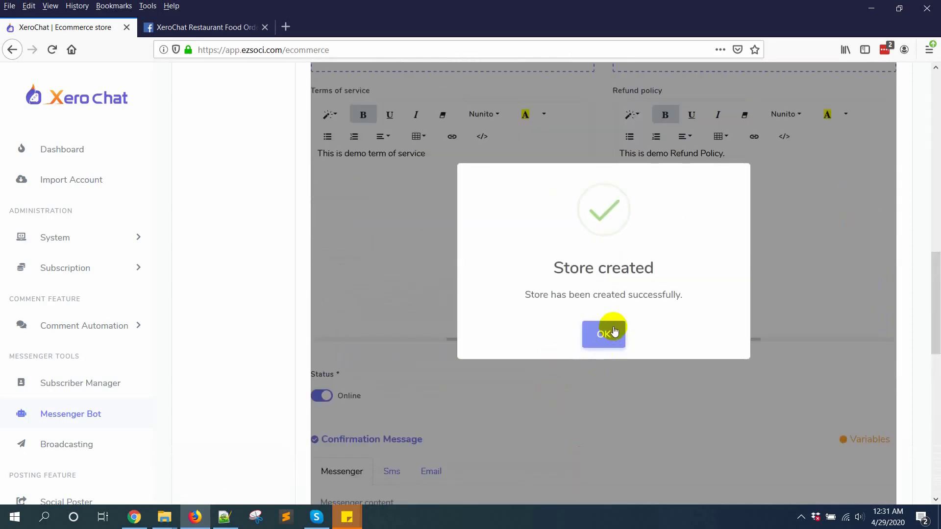
click(614, 332)
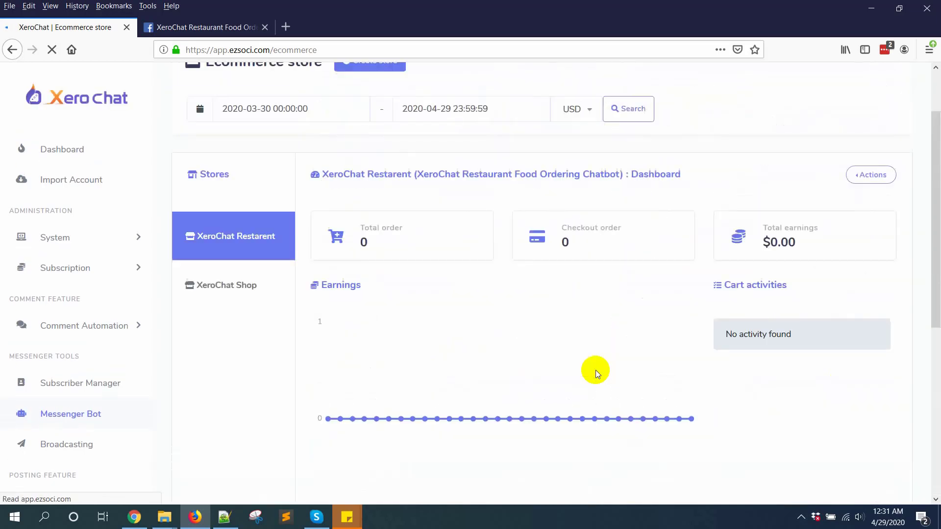
scroll(595, 369, up, 2)
click(863, 246)
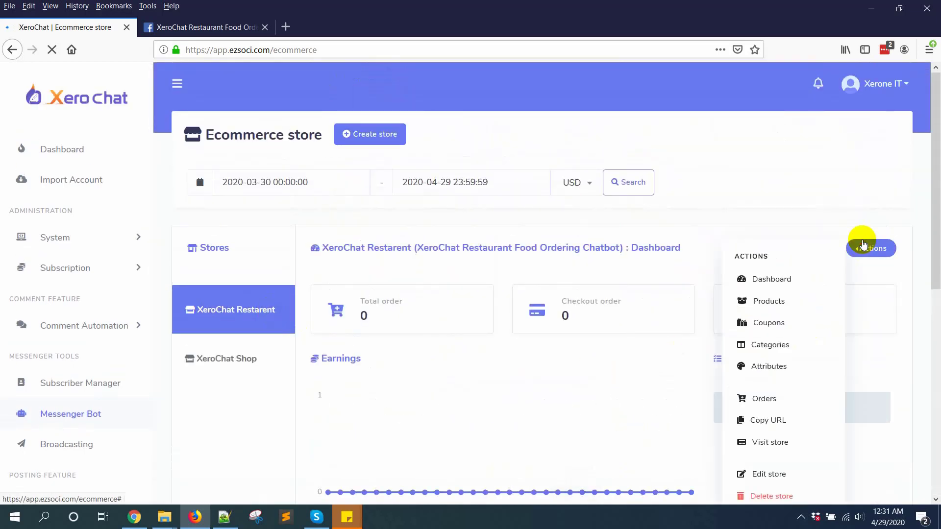
click(773, 348)
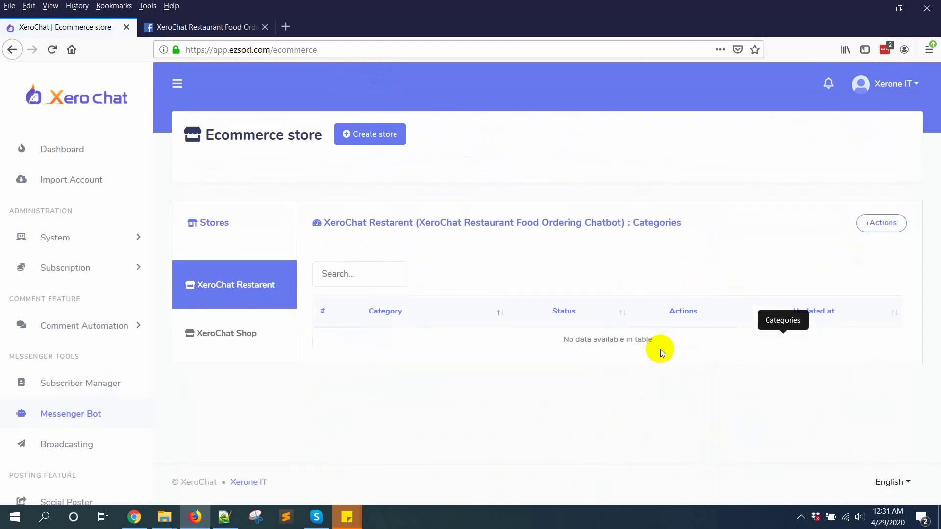
Add the Burger and Pizza categories
click(850, 277)
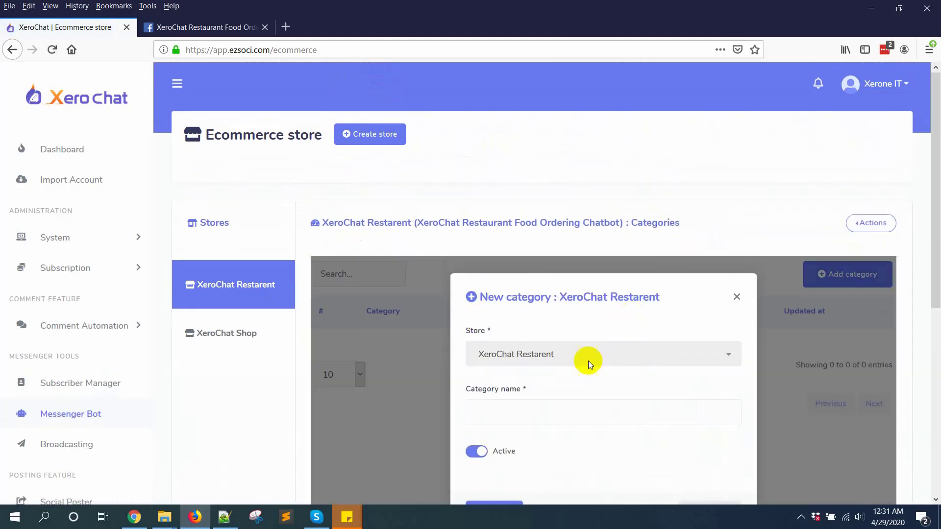
scroll(584, 357, down, 3)
click(521, 222)
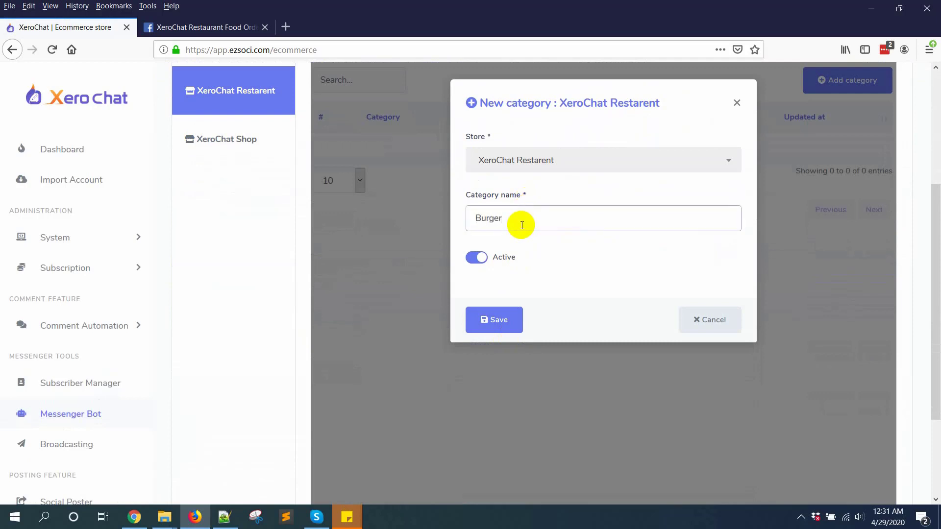
click(490, 318)
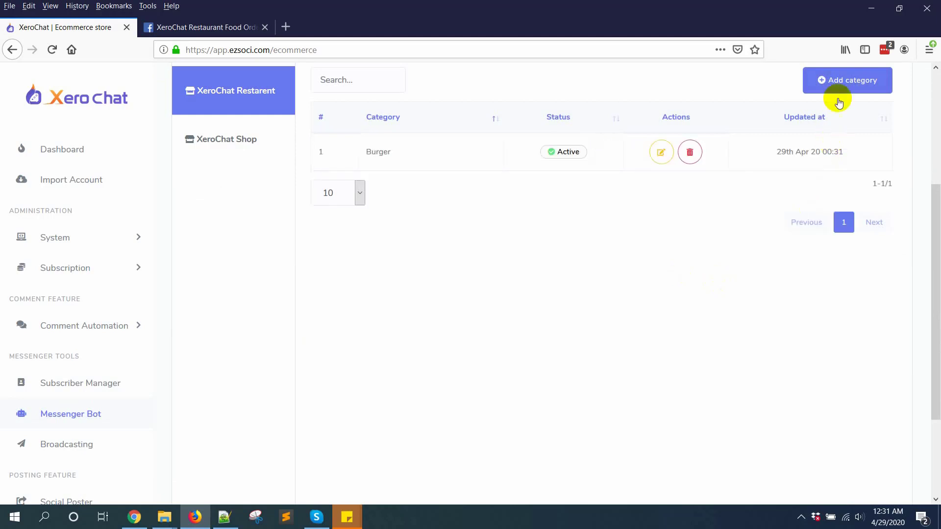
click(839, 90)
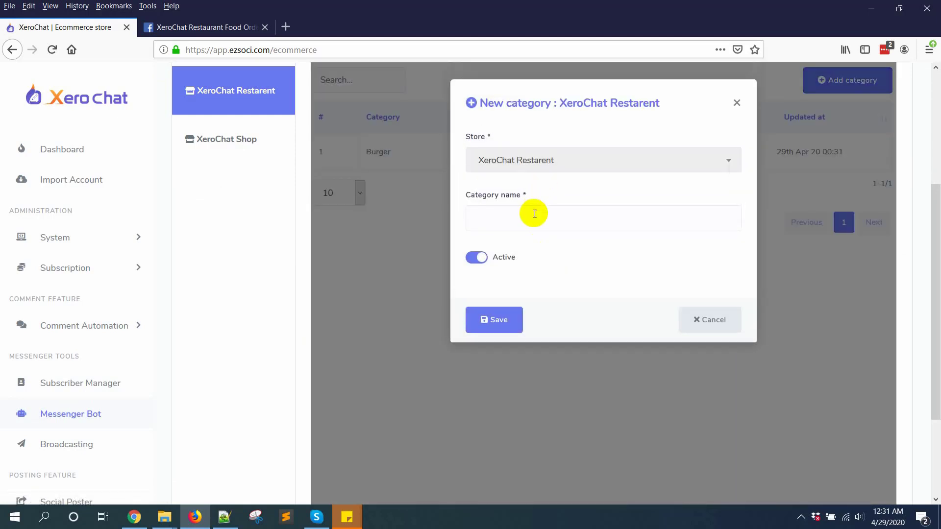
click(534, 214)
text(Pizza)
click(484, 319)
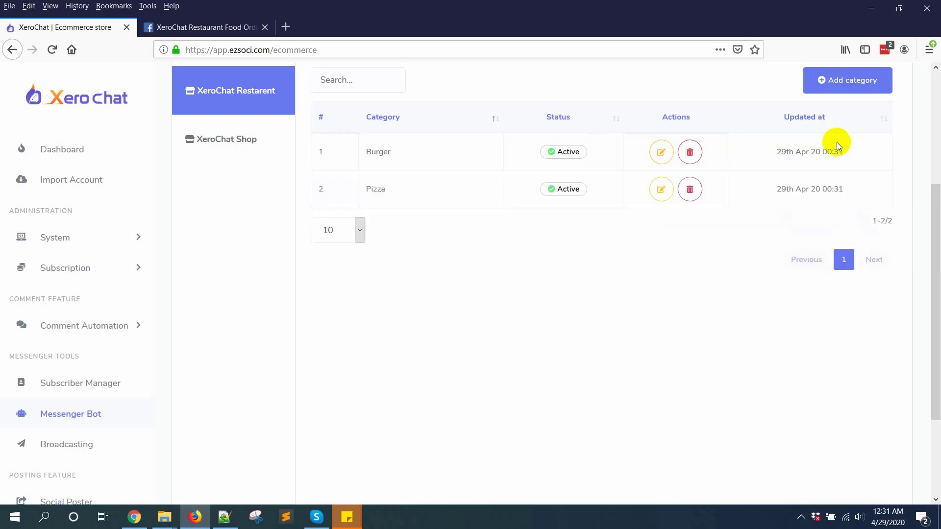
Add the Sandwich and Chicken categories, then close the category form
click(824, 87)
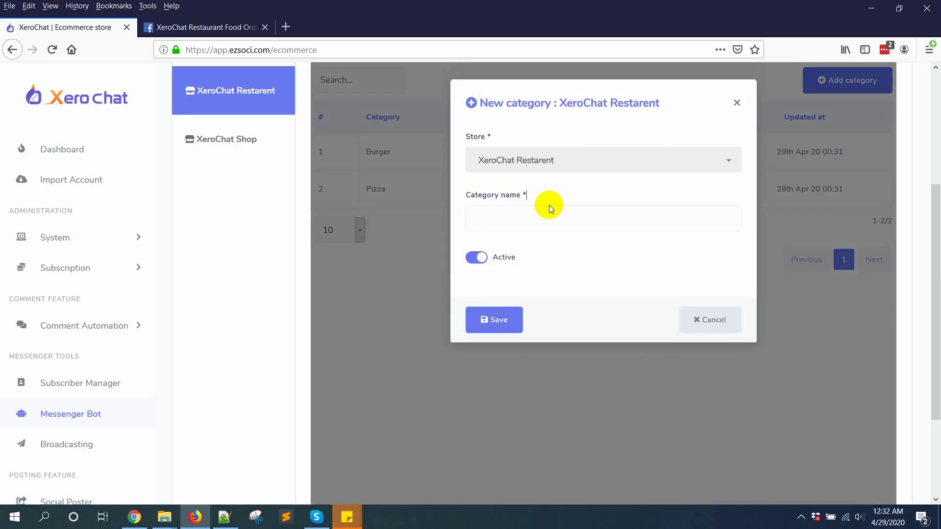
click(544, 227)
text(Sandwich)
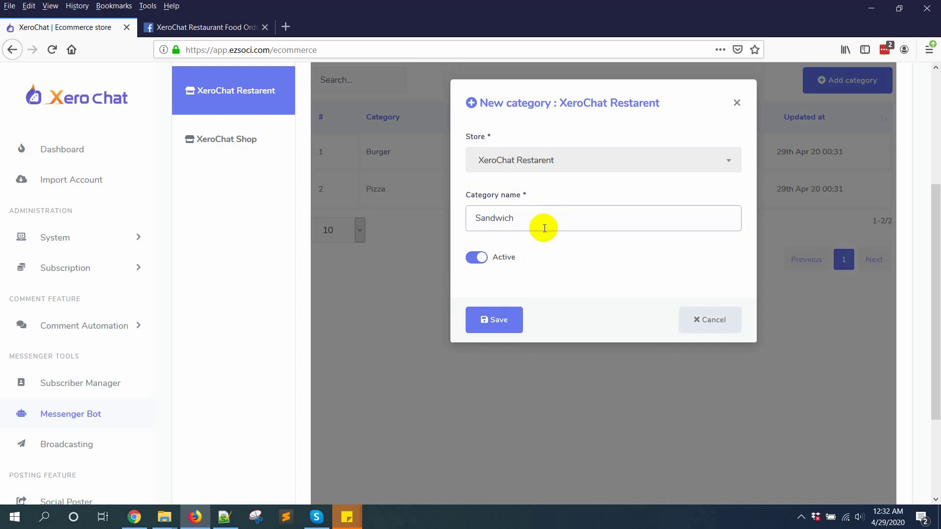
click(489, 322)
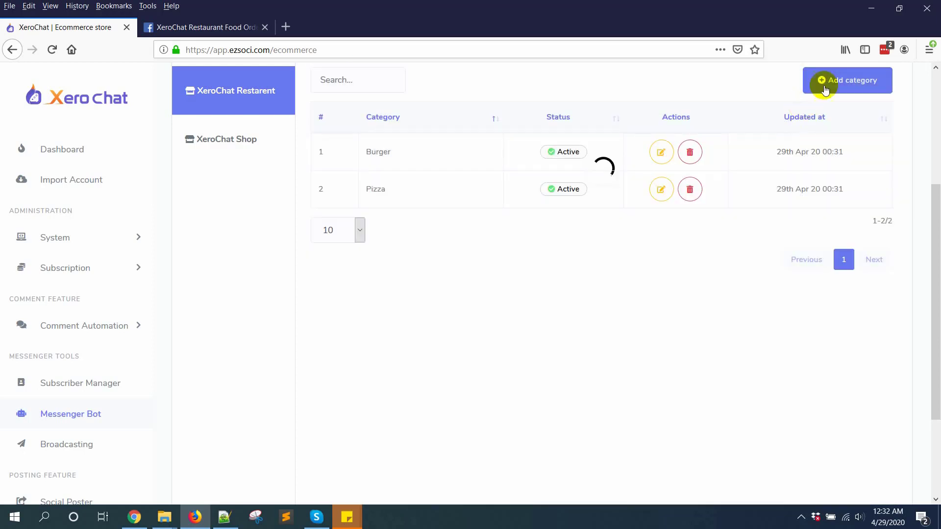
click(840, 86)
click(548, 217)
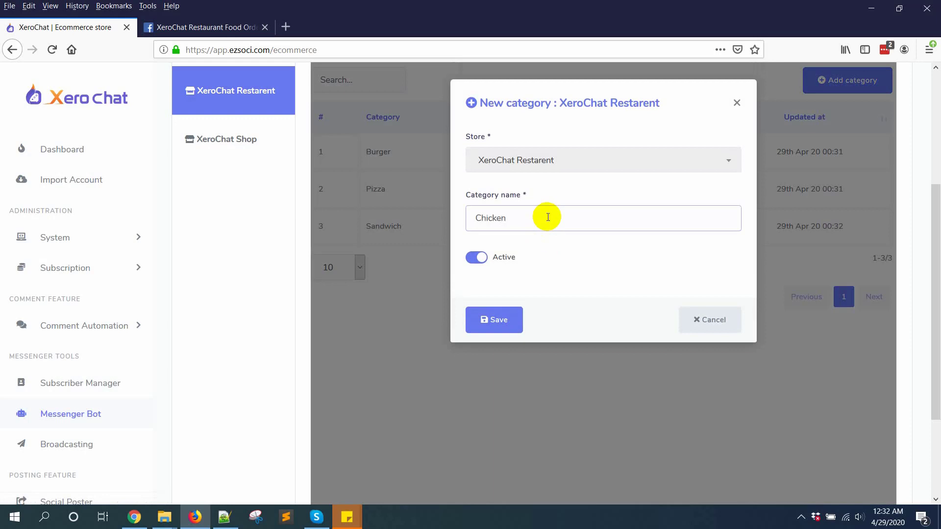
click(485, 327)
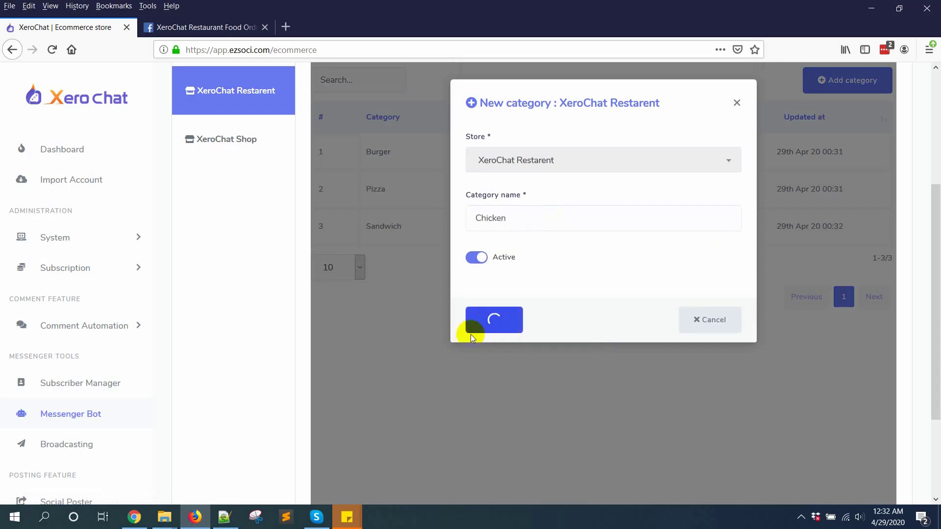
click(708, 325)
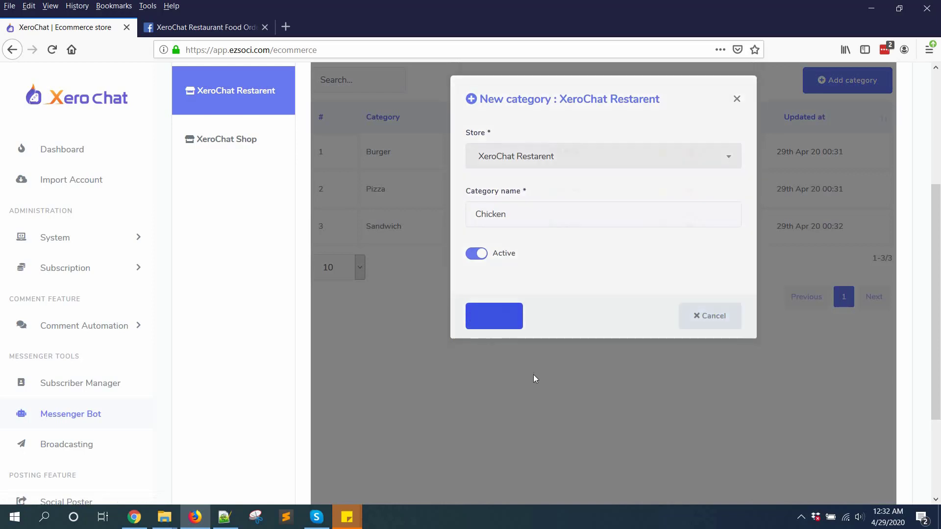
Start a Burger-category product named Beef Burger with $5 original and sell prices
scroll(751, 273, up, 3)
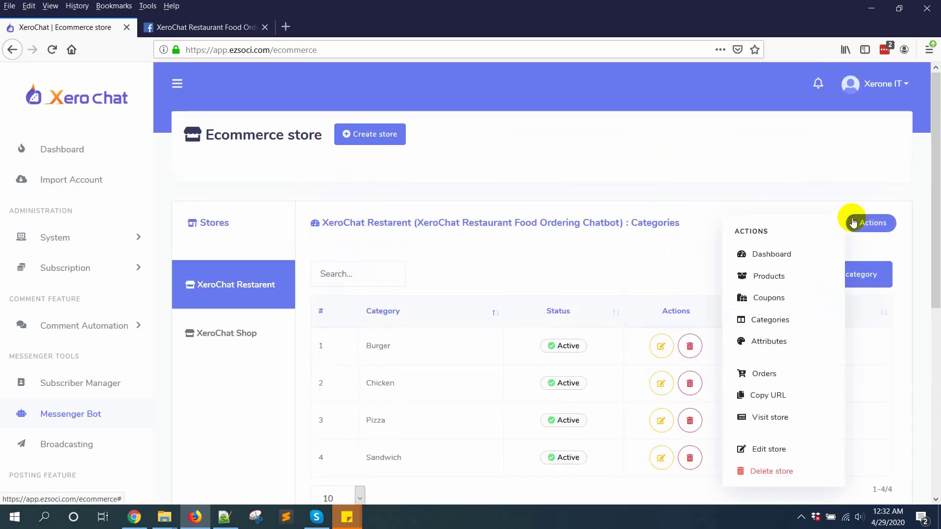
click(776, 277)
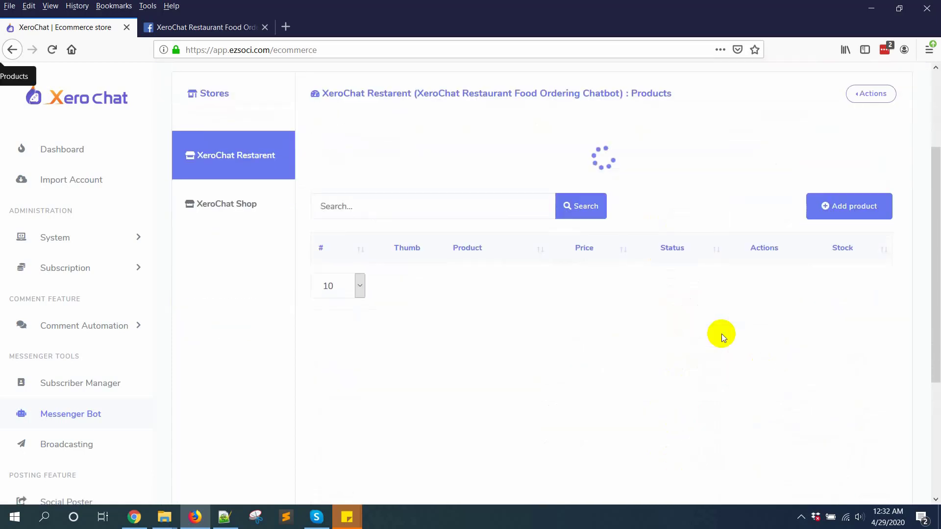
click(827, 161)
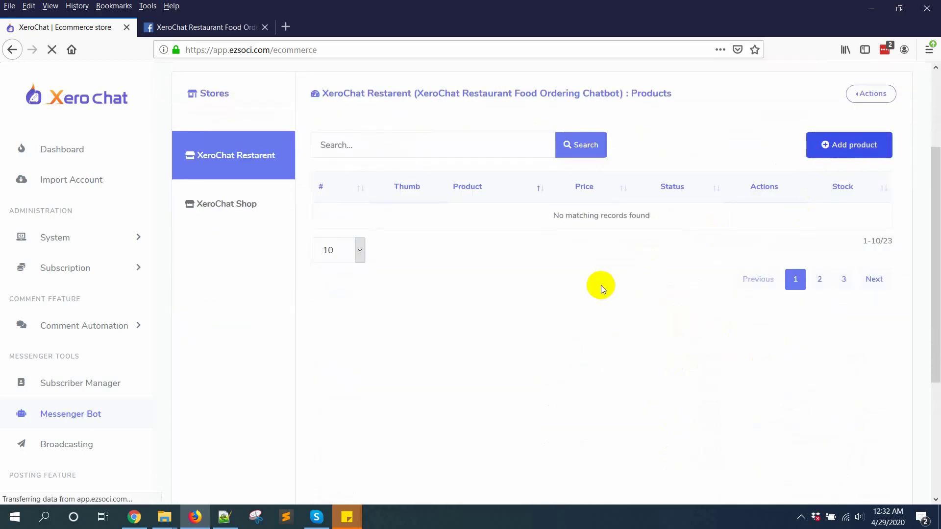
click(574, 166)
click(551, 218)
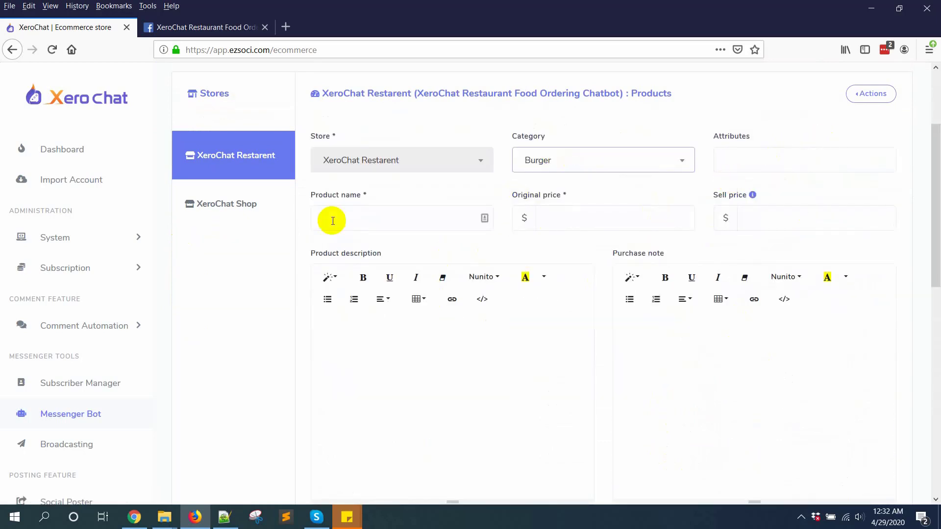
click(383, 214)
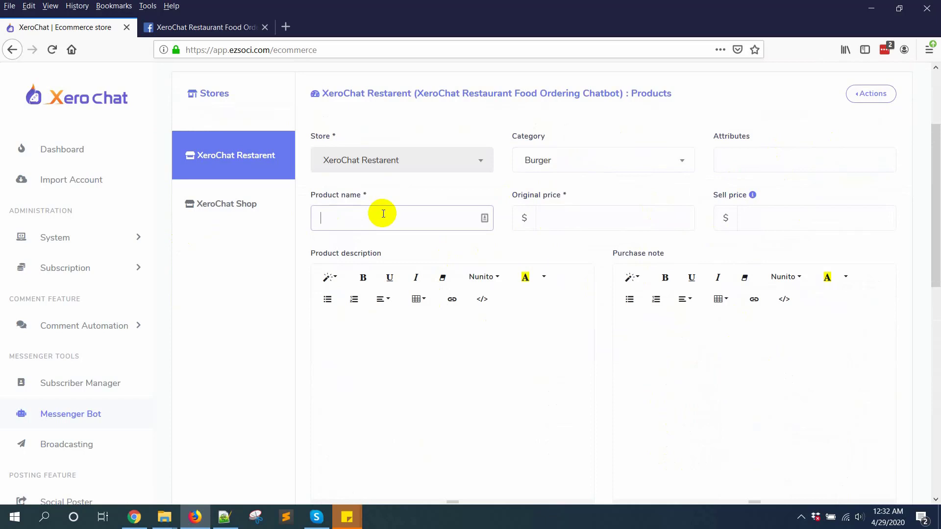
text(Beef Burger)
click(570, 230)
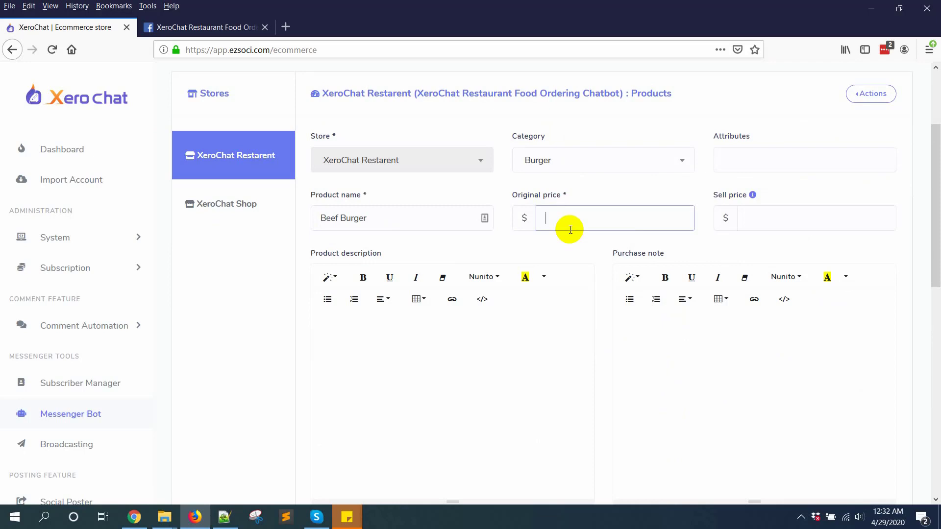
click(763, 216)
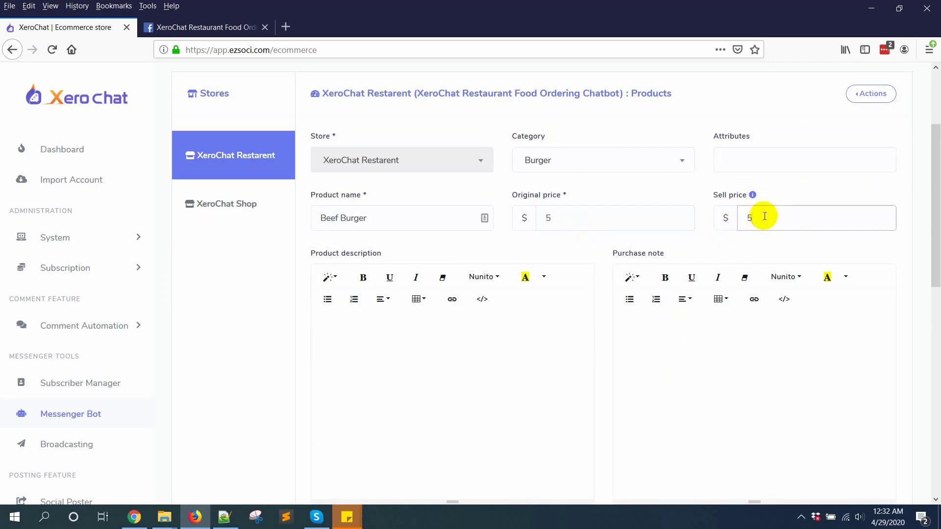
scroll(407, 325, down, 3)
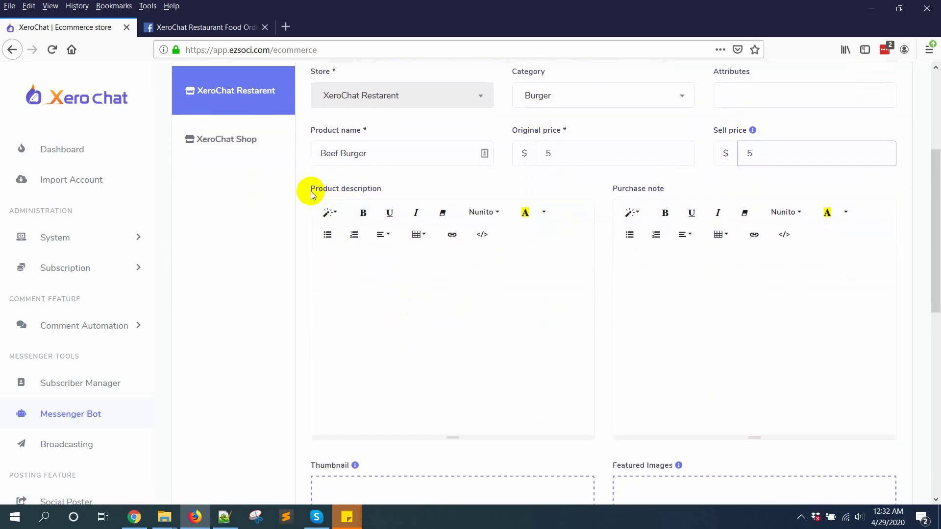
Copy the product name into the Beef Burger description
click(367, 278)
triple_click(379, 154)
click(384, 278)
click(750, 296)
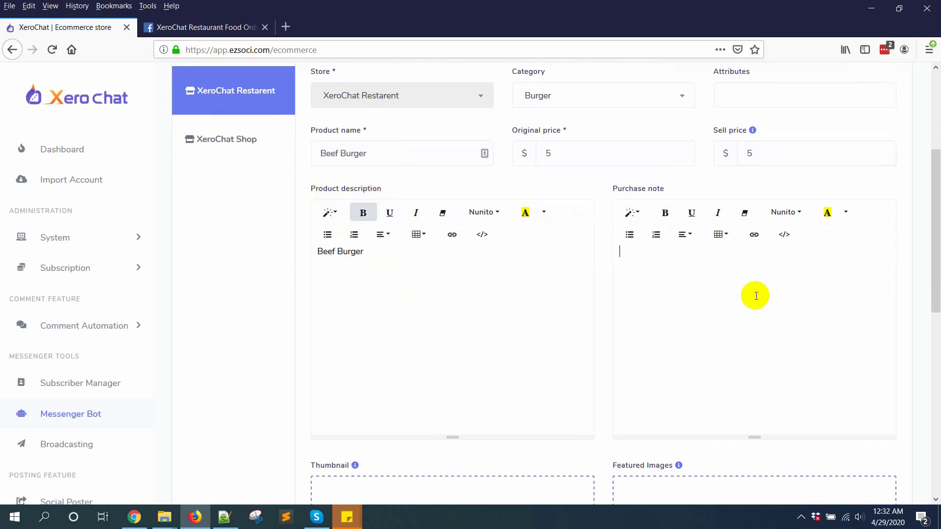
scroll(490, 353, down, 2)
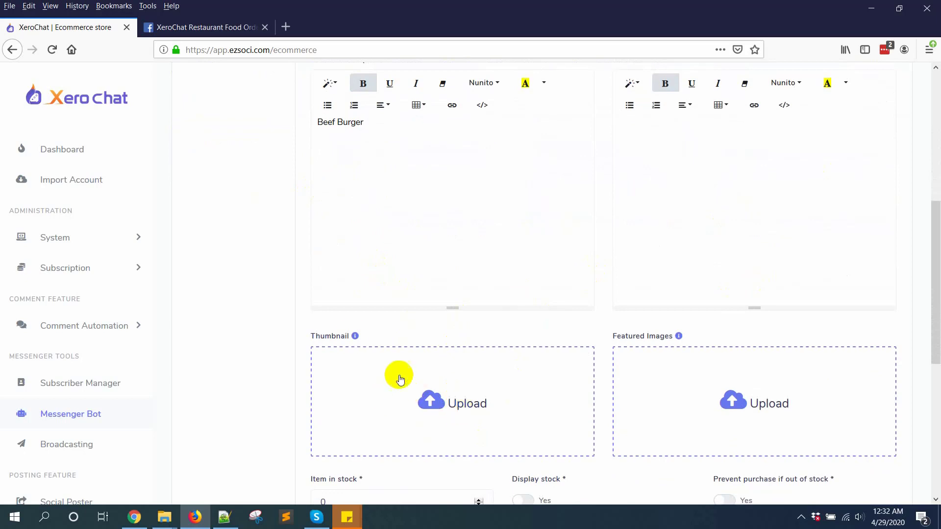
scroll(392, 333, down, 1)
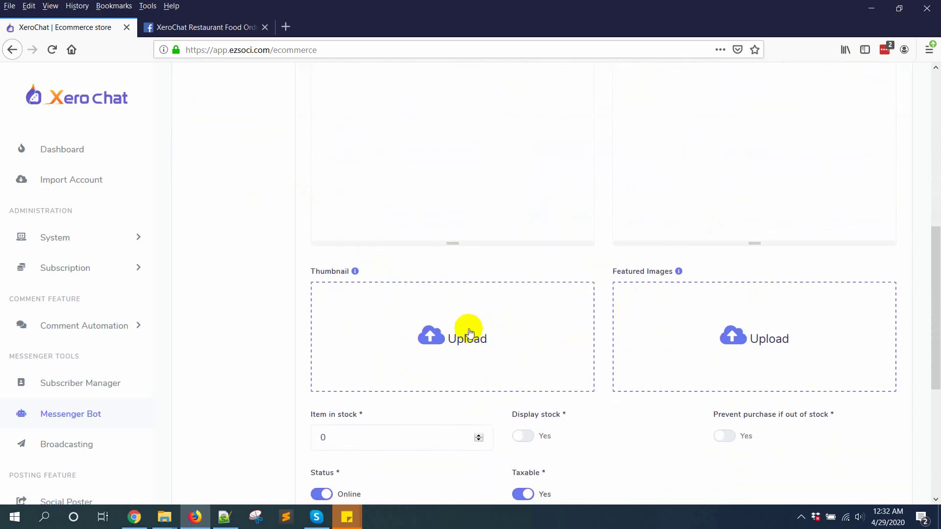
Set the thumbnail to beef burger.jpg from the Foods > Burger folder
click(468, 328)
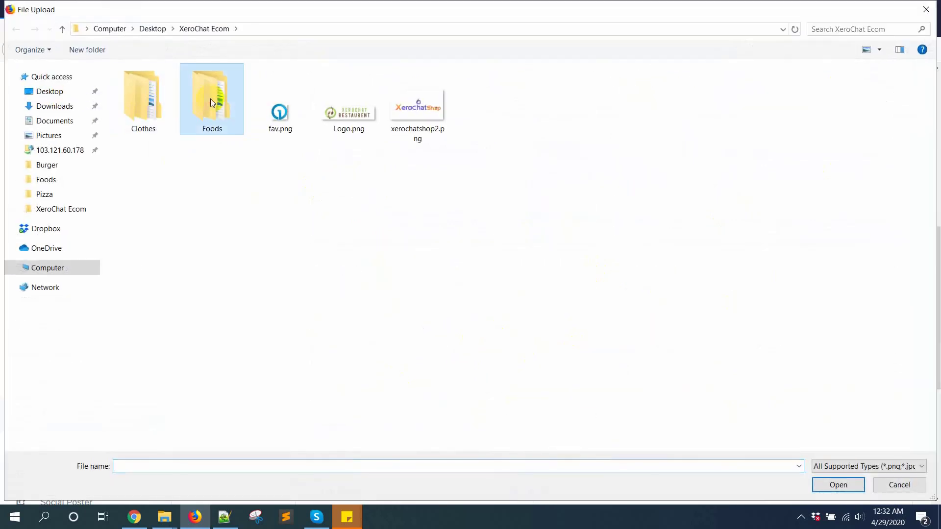
double_click(210, 102)
double_click(142, 98)
click(139, 88)
double_click(140, 86)
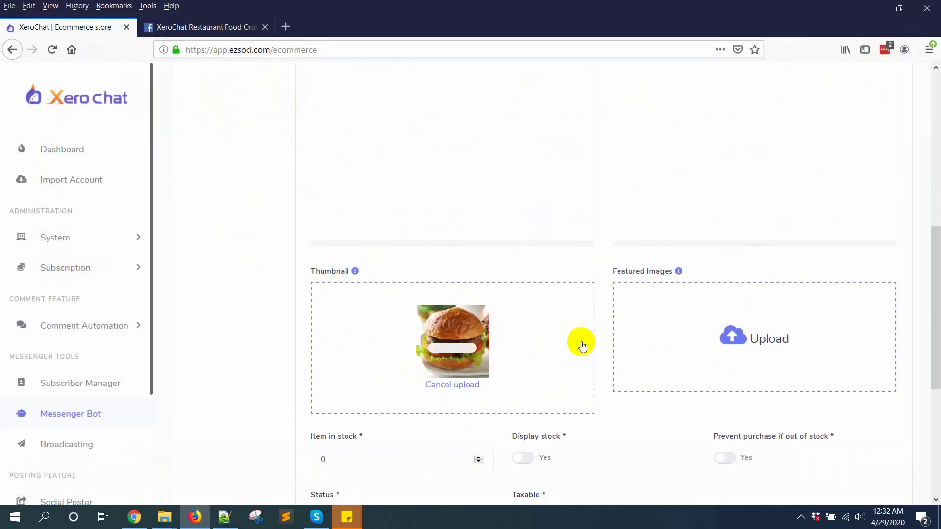
Save the Beef Burger product
scroll(603, 329, down, 1)
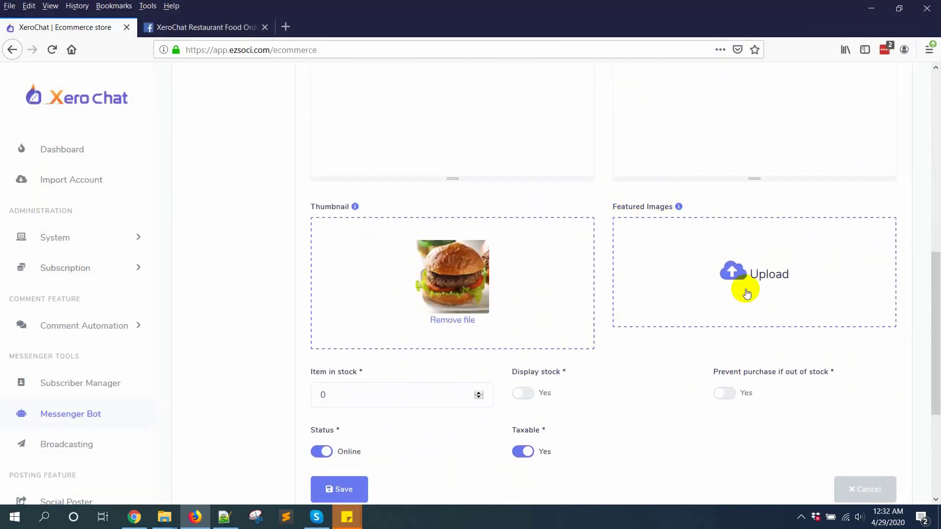
scroll(745, 315, down, 3)
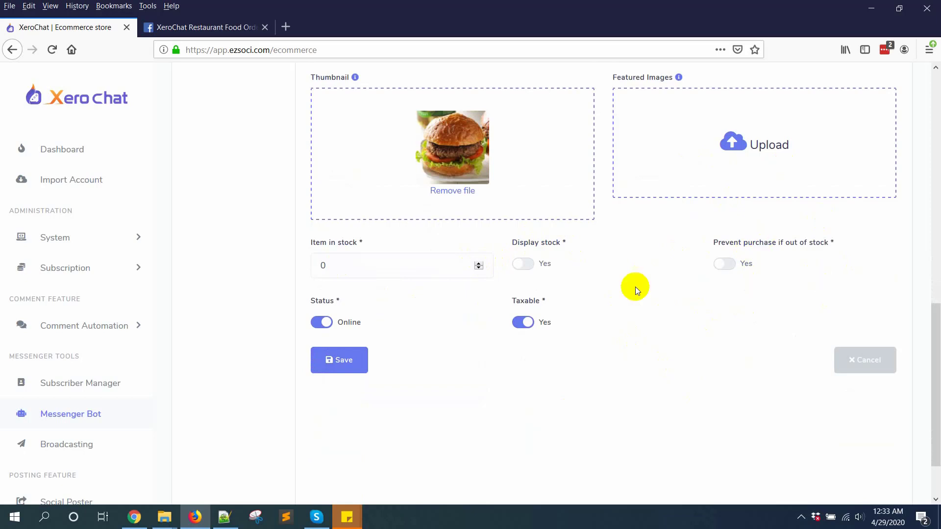
scroll(386, 391, down, 3)
click(351, 294)
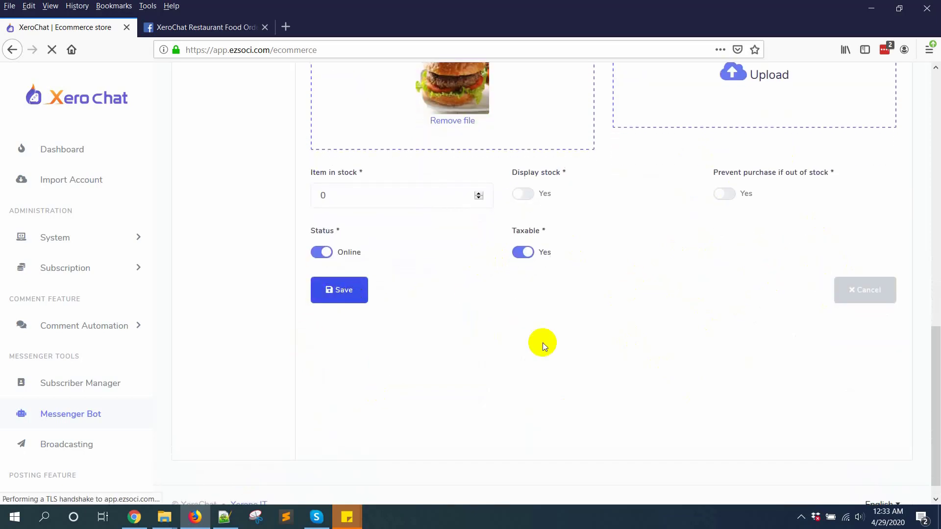
scroll(459, 381, up, 3)
scroll(458, 381, down, 1)
click(336, 354)
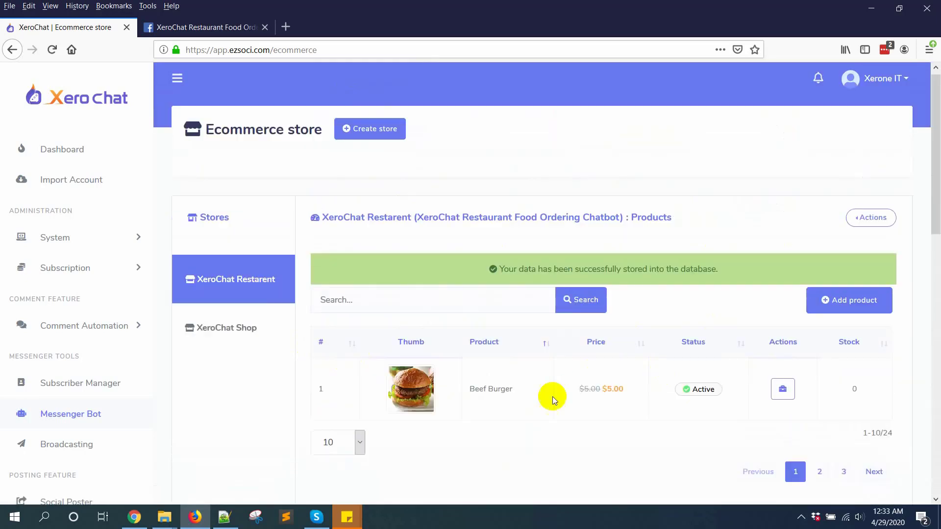
Start a Burger-category product named Chicken Burger with original price 5
scroll(554, 407, down, 1)
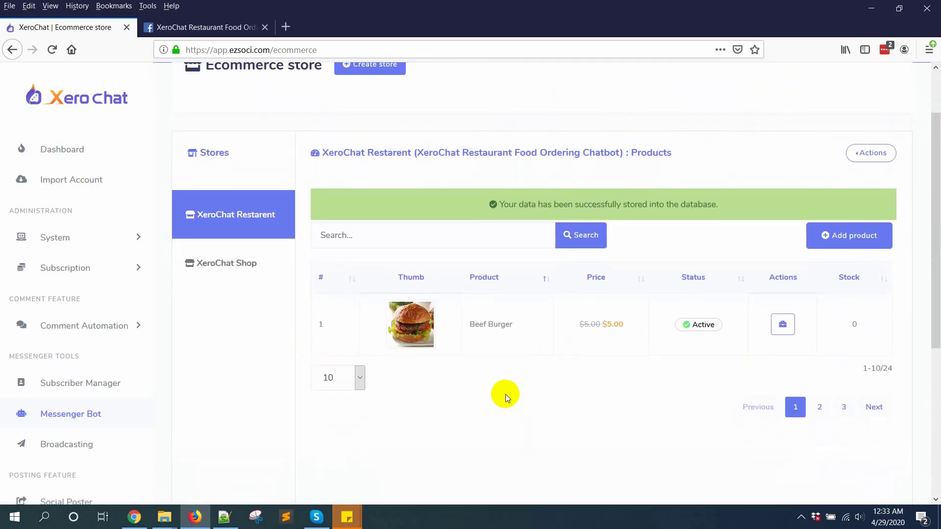
scroll(504, 394, down, 2)
scroll(842, 243, up, 2)
click(841, 243)
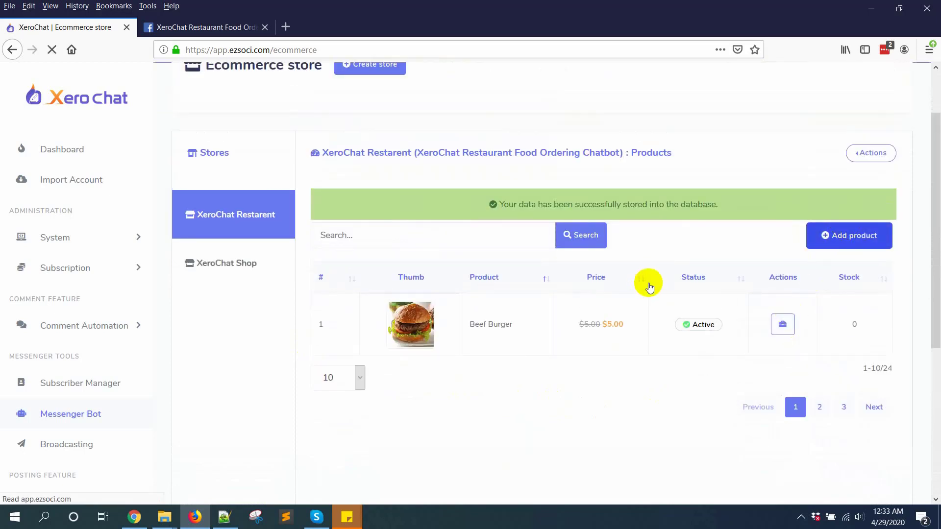
click(608, 223)
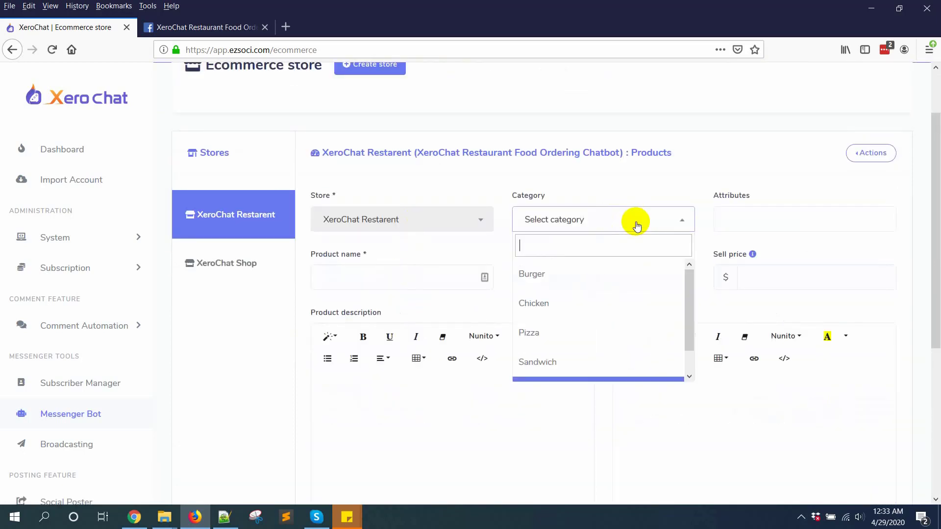
click(566, 275)
click(725, 216)
click(368, 277)
text(Chicken Burger)
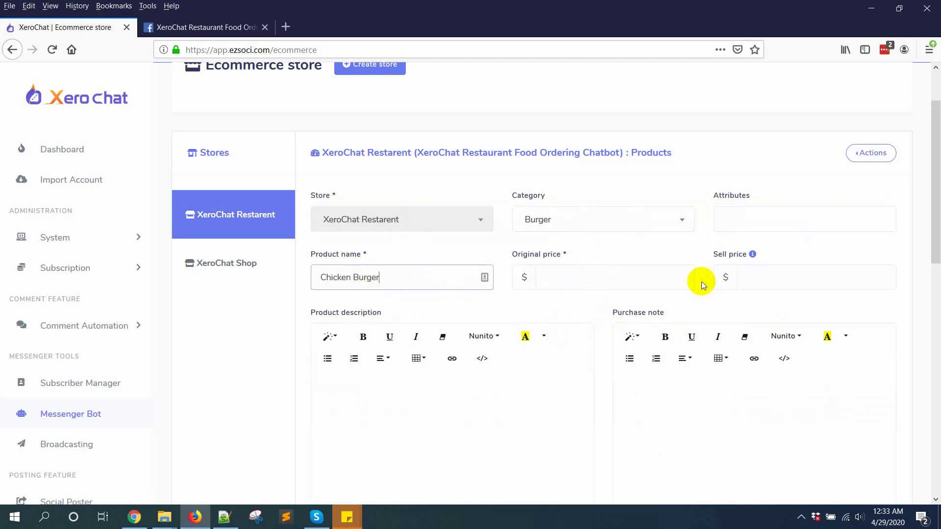
click(570, 276)
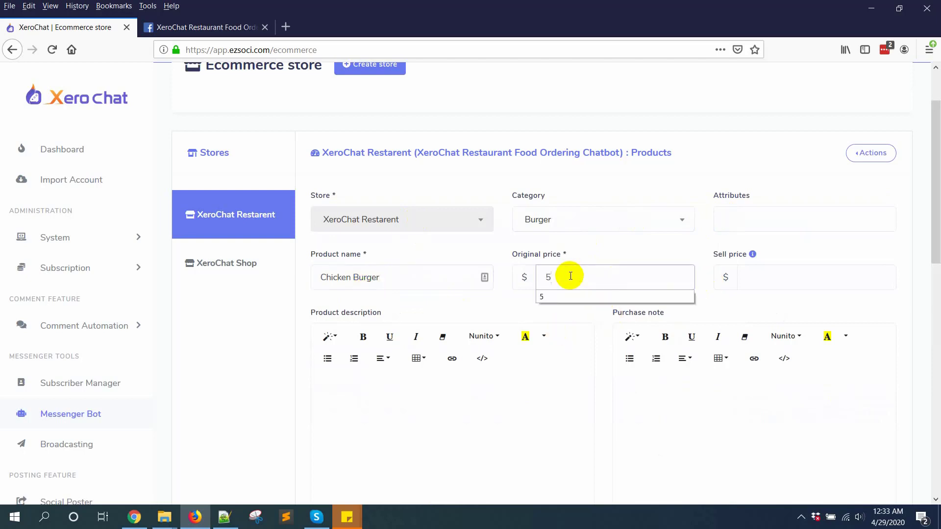
text(5)
Paste the name Chicken Burger into the product description
scroll(561, 378, down, 4)
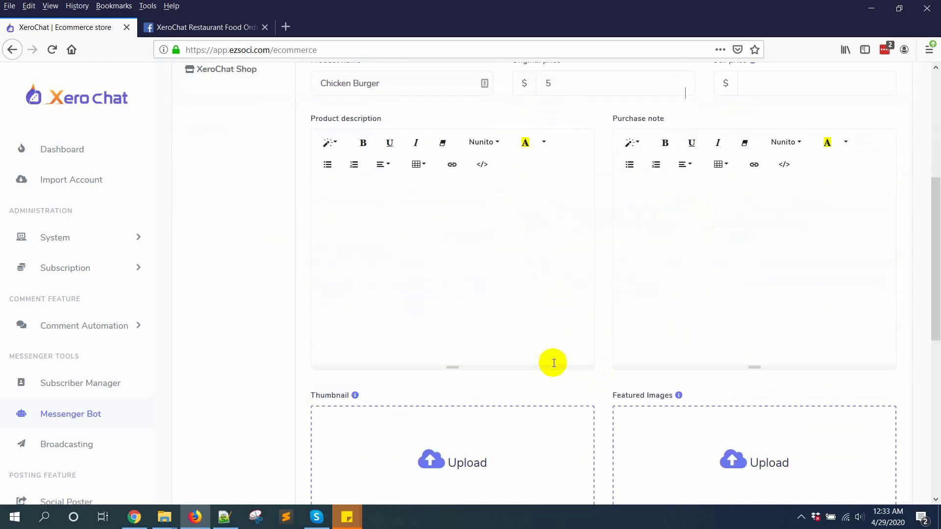
click(437, 233)
triple_click(382, 78)
key(ctrl+c)
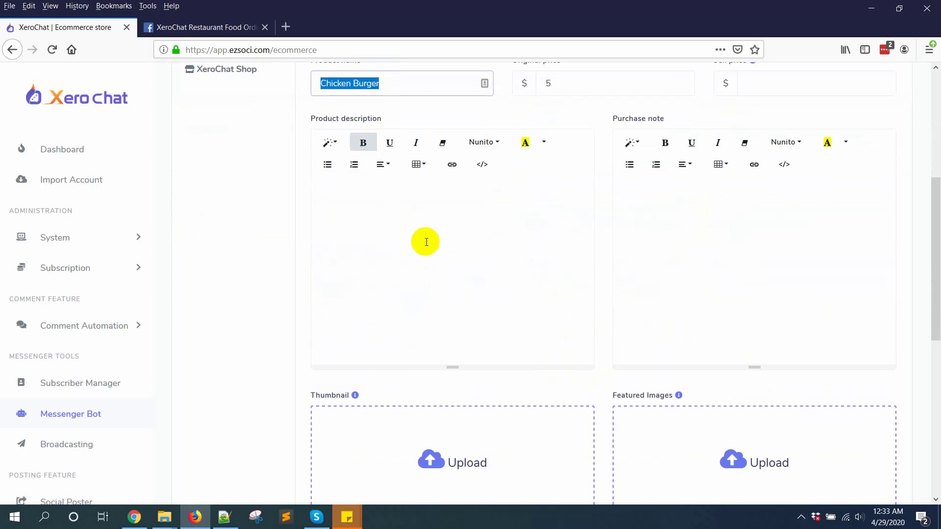
click(426, 242)
key(ctrl+v)
key(ctrl+v)
Use the chicken burger photo as thumbnail and save the product
scroll(479, 279, down, 5)
click(479, 219)
double_click(205, 98)
scroll(539, 368, down, 3)
scroll(474, 351, up, 9)
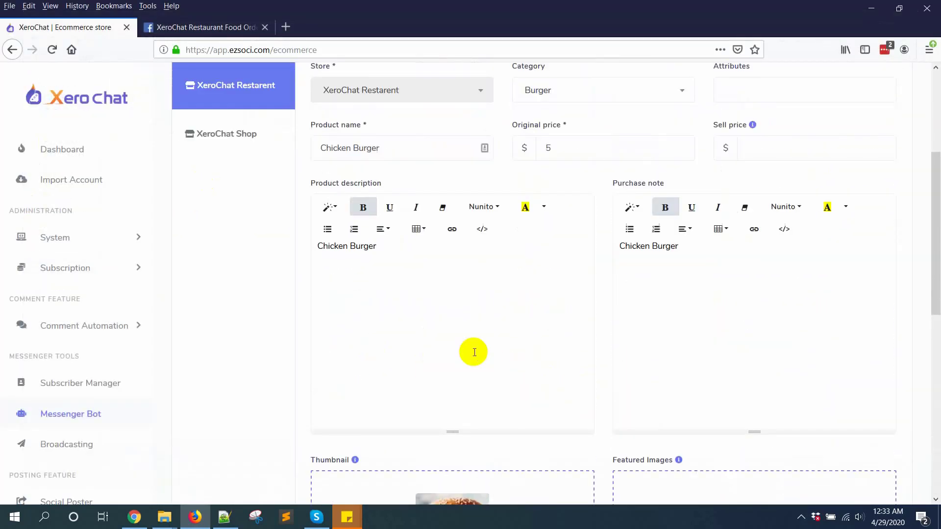
scroll(474, 352, down, 9)
scroll(474, 352, down, 1)
click(341, 290)
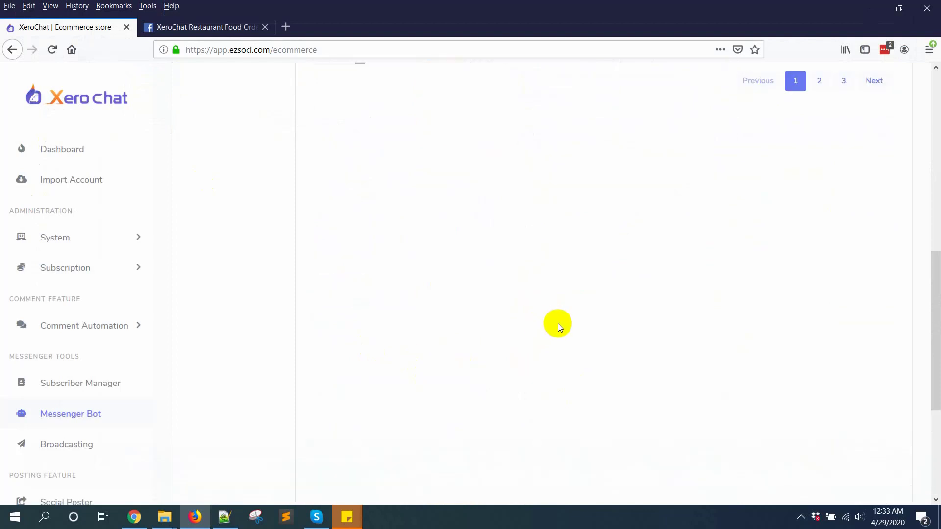
scroll(557, 321, up, 8)
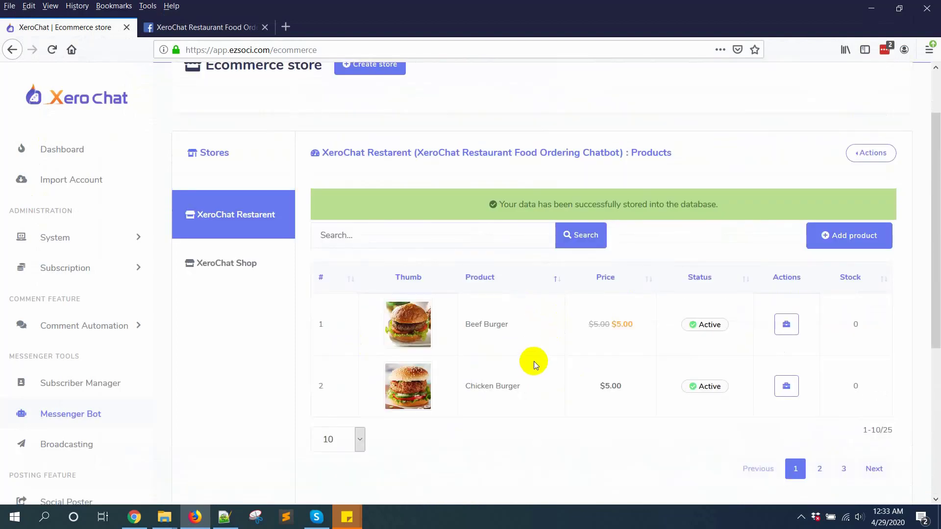
Edit Beef Burger, clear its sell price while keeping original price 5, and re-save
click(786, 324)
click(686, 336)
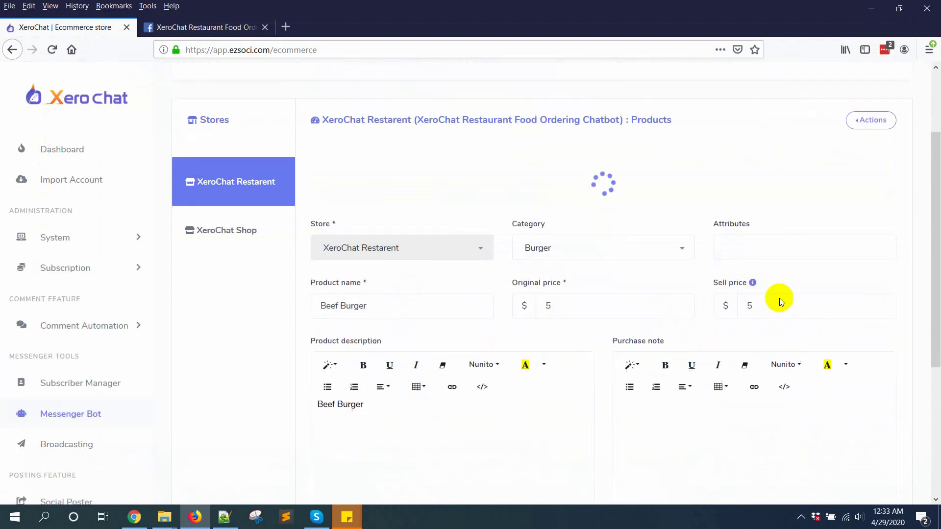
click(780, 273)
click(778, 241)
click(779, 214)
double_click(779, 213)
key(BackSpace)
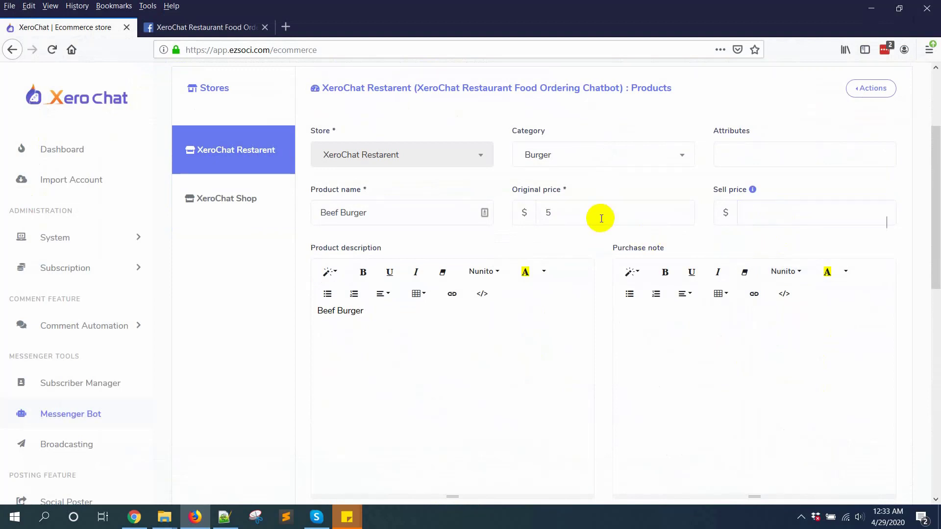
click(598, 214)
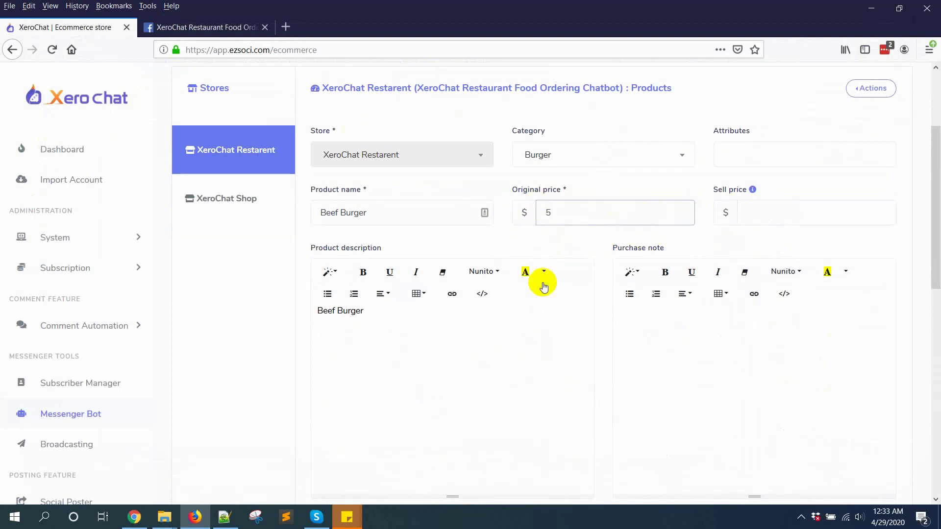
scroll(537, 301, down, 10)
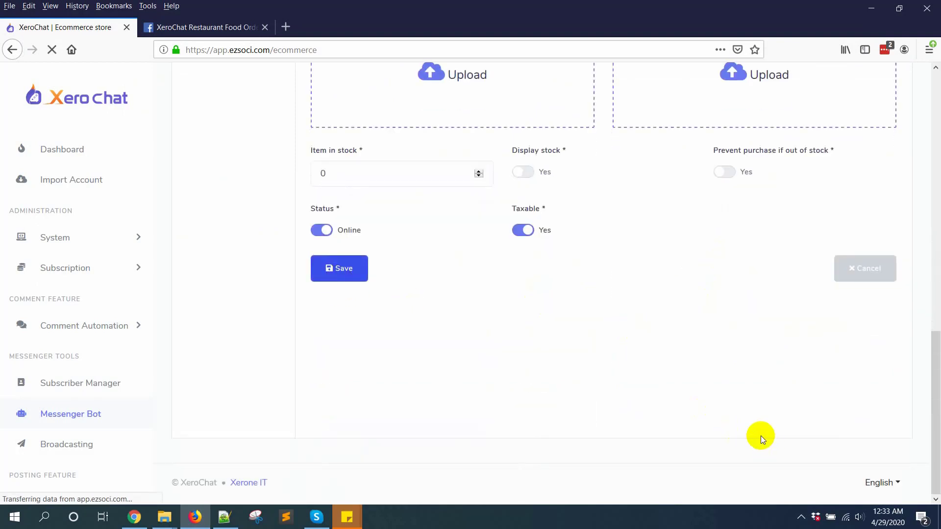
scroll(735, 416, up, 5)
scroll(710, 426, down, 3)
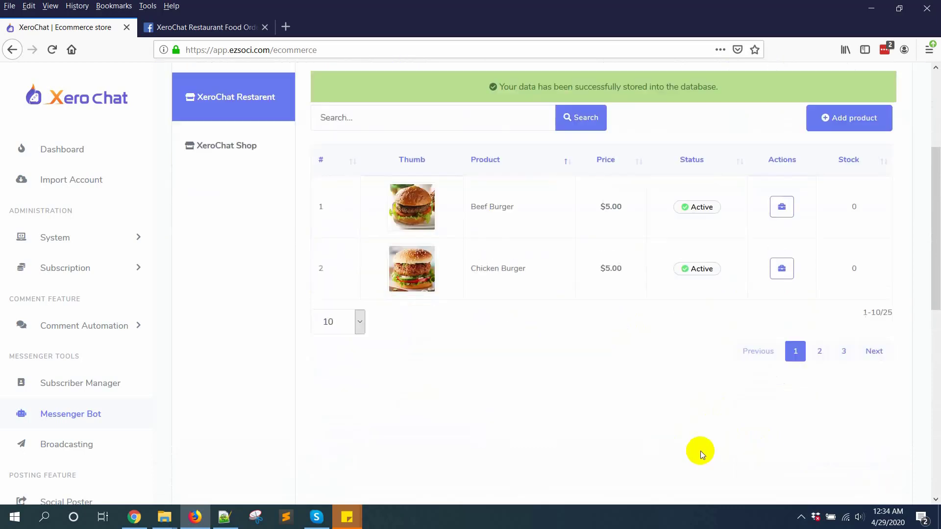
Scroll the 35-item Products list to check Chicken Fry, Chicken Pizza and Club Sandwich
click(800, 517)
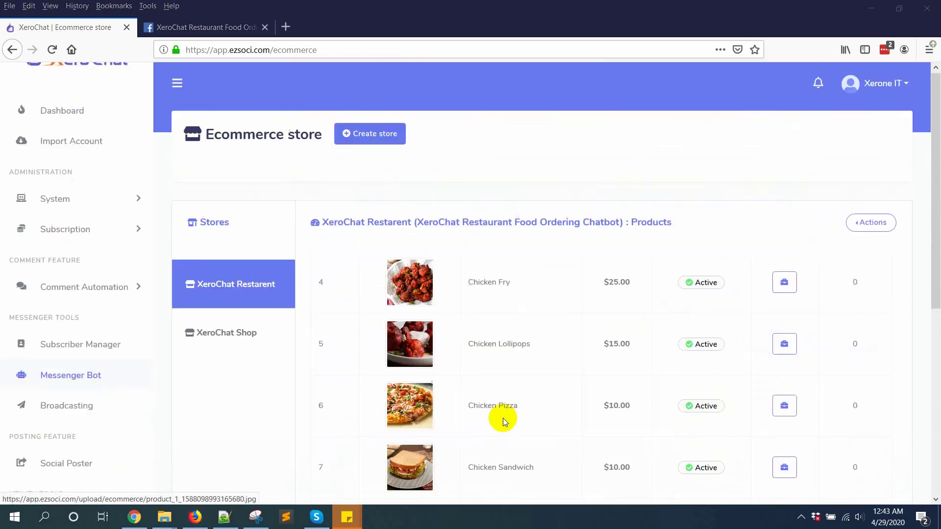
scroll(468, 339, down, 2)
scroll(800, 260, down, 3)
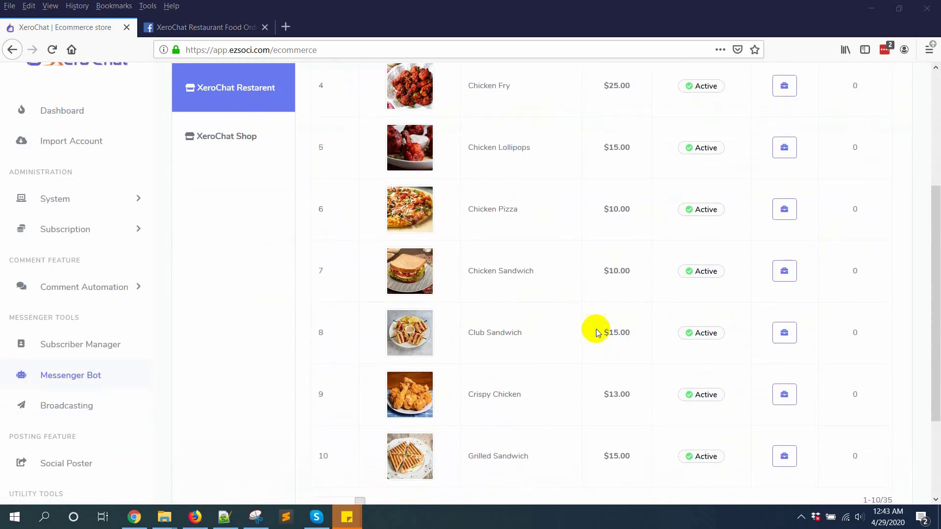
scroll(525, 332, up, 5)
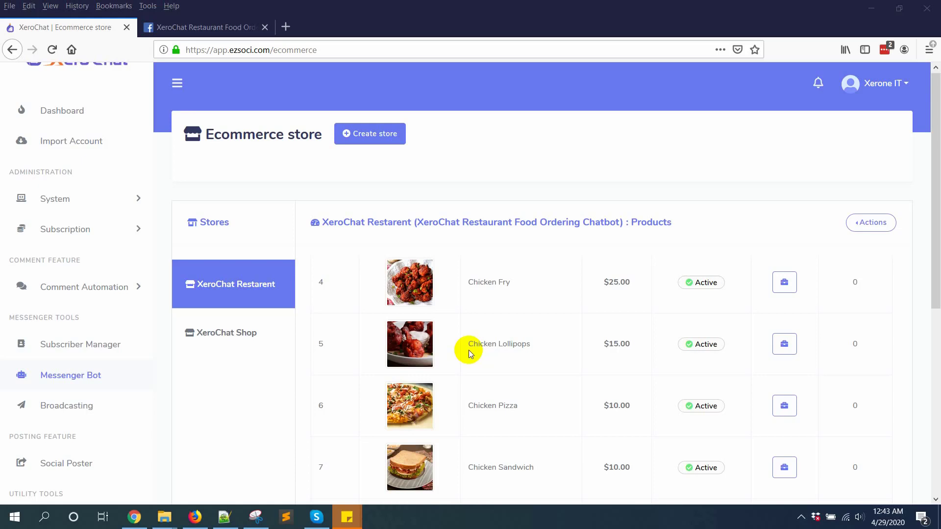
Bring up the store's Copy URL links and review the Store url list
click(866, 223)
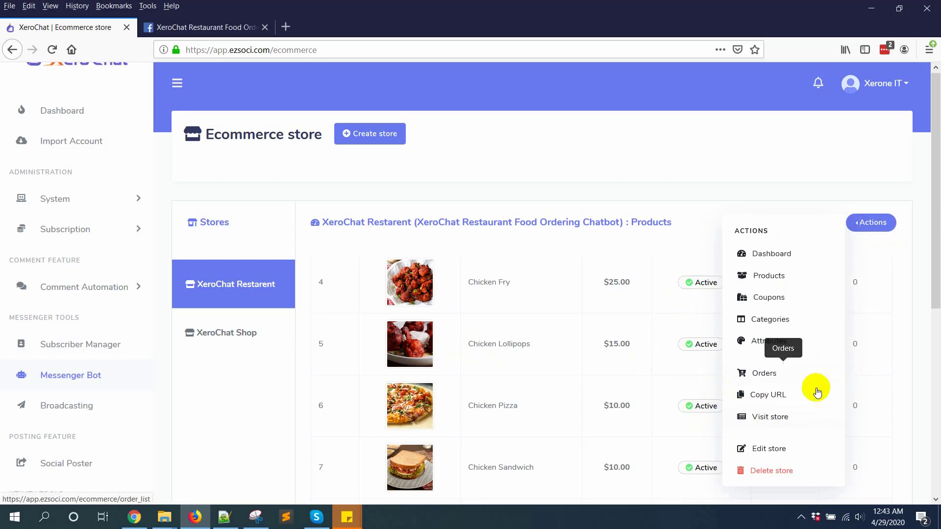
click(770, 396)
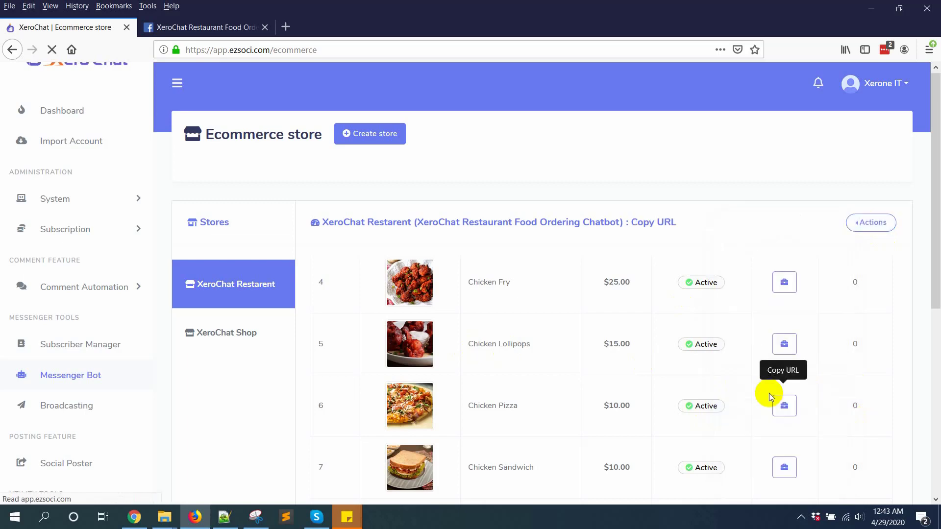
scroll(769, 387, down, 6)
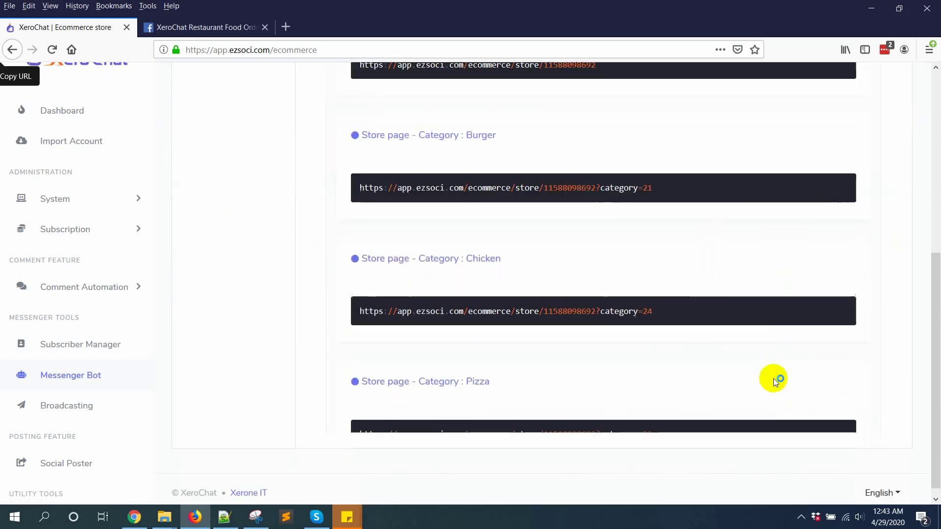
scroll(704, 370, up, 6)
scroll(549, 373, down, 6)
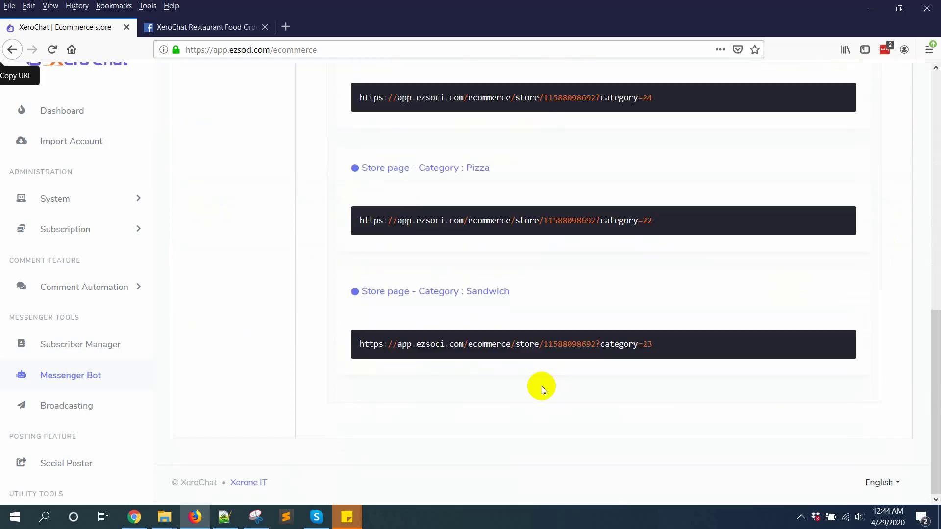
scroll(539, 387, up, 6)
scroll(443, 413, down, 5)
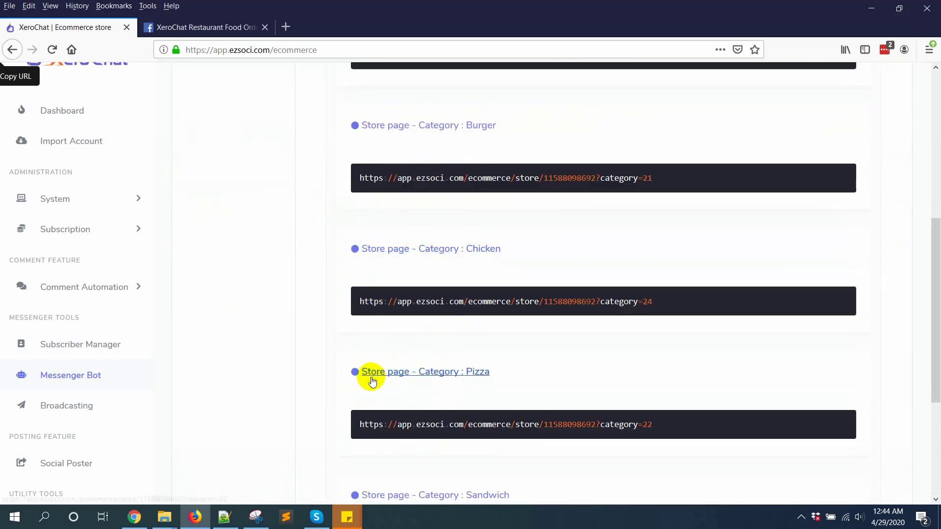
scroll(420, 409, down, 3)
scroll(564, 372, up, 8)
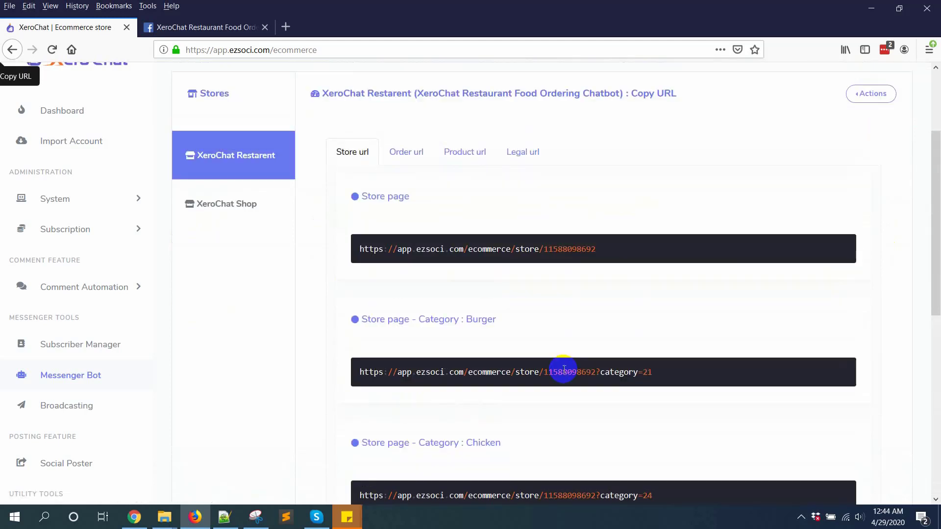
Browse the Order url, Product url and Legal url link tabs
click(392, 153)
click(453, 154)
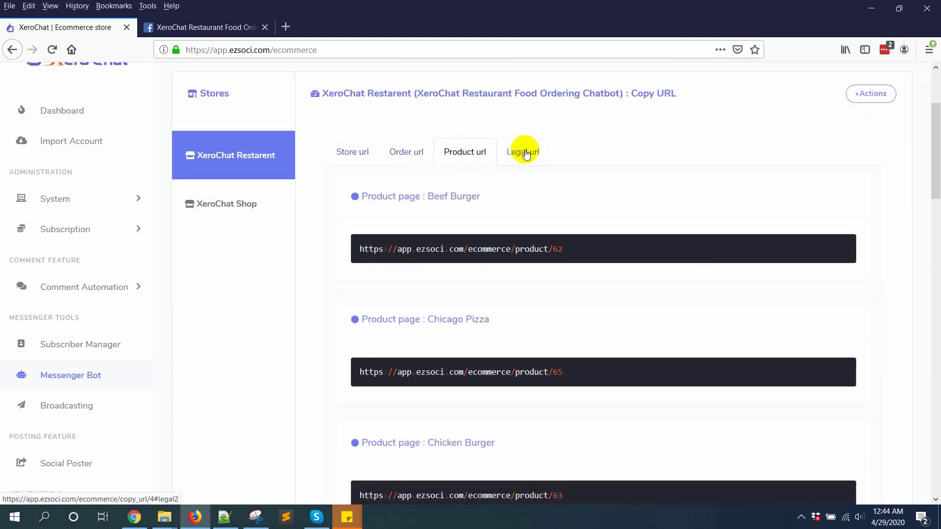
click(522, 152)
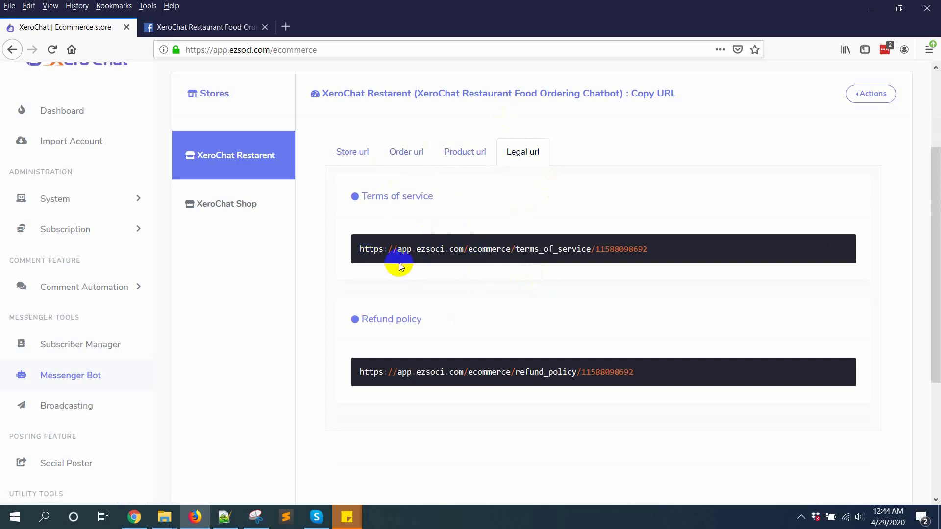
click(345, 154)
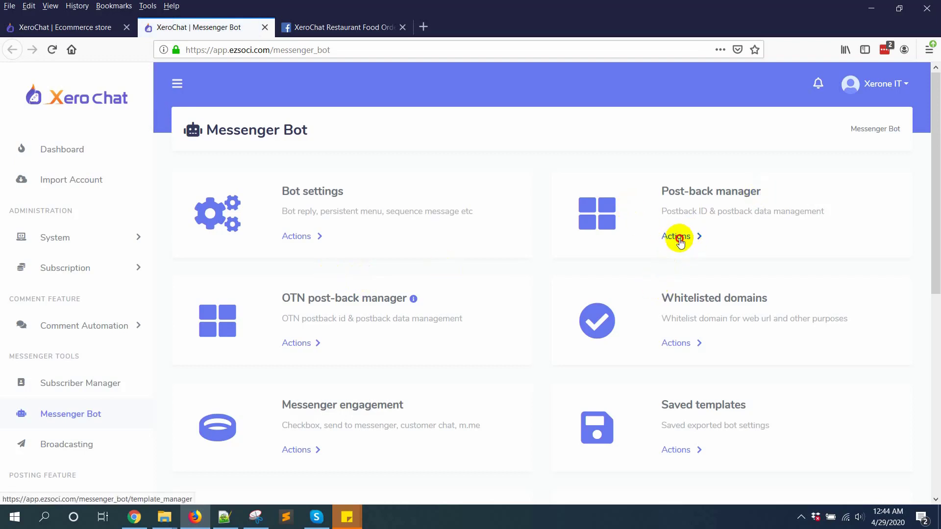
Open the Messenger Bot Post-back manager and begin a new postback template
click(678, 238)
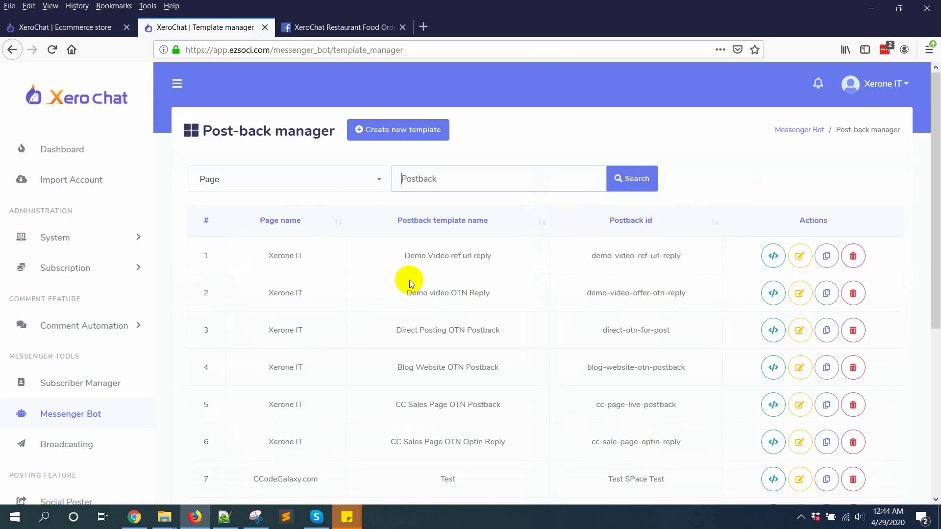
click(358, 174)
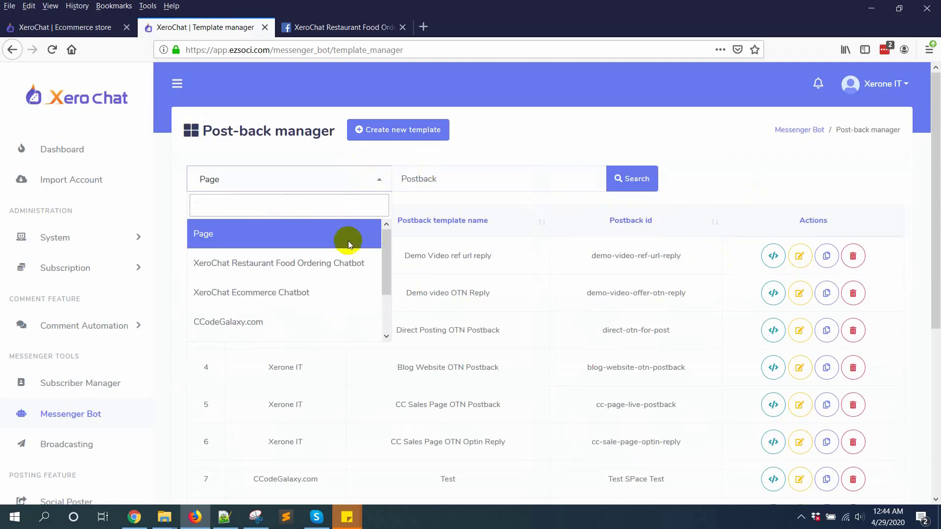
click(414, 126)
click(413, 126)
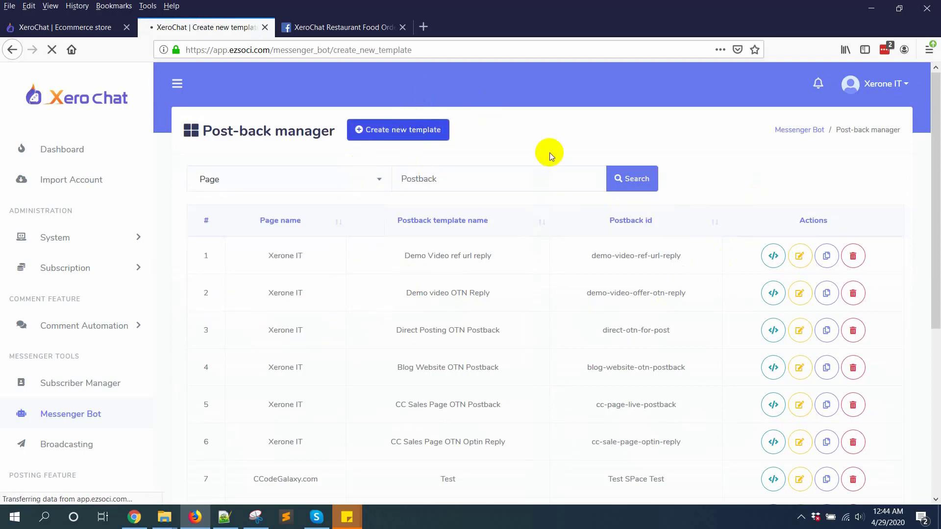
Name the template 'Burger Carousel' and link it to the XeroChat Restaurant Food Ordering Chatbot page
click(340, 191)
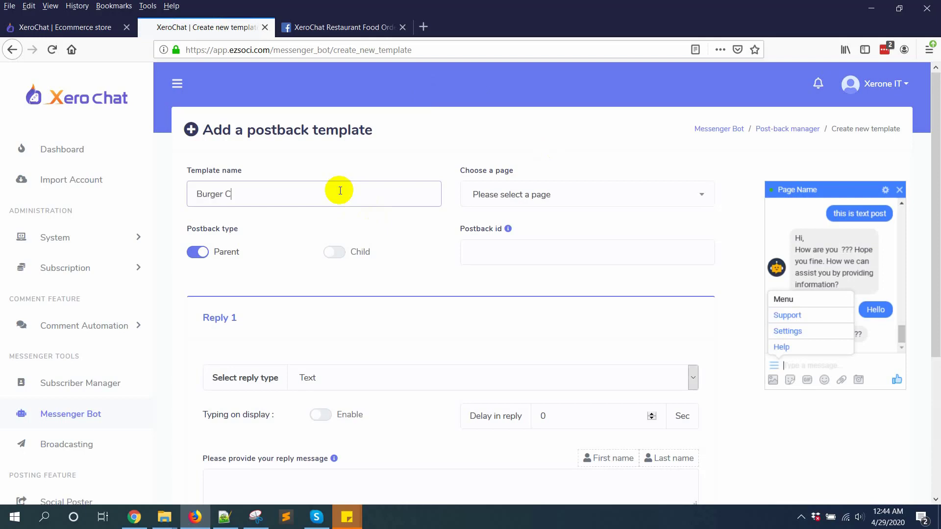
text(Burger Carousel)
click(598, 195)
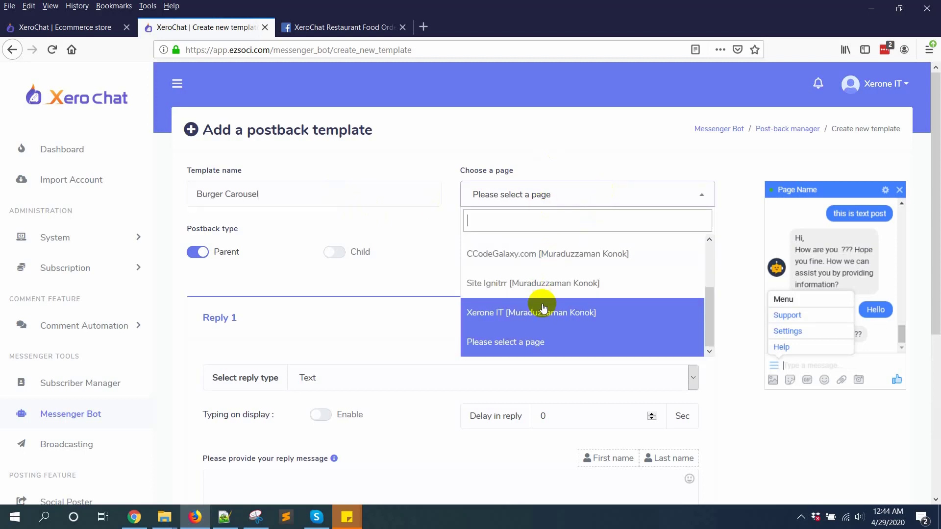
scroll(612, 277, up, 3)
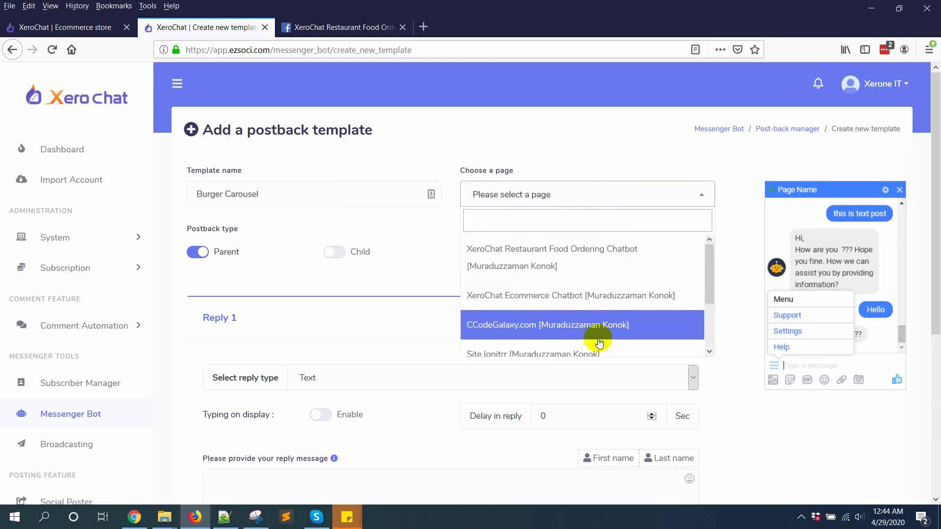
click(607, 255)
scroll(513, 254, down, 1)
Enter the template's postback id, starting with 'burg'
click(539, 184)
text(burger-carousel)
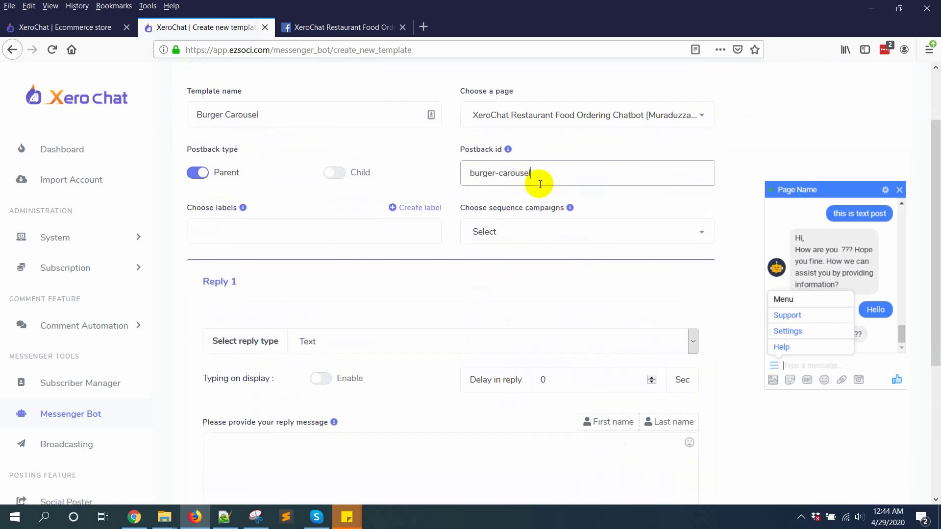
scroll(348, 240, down, 3)
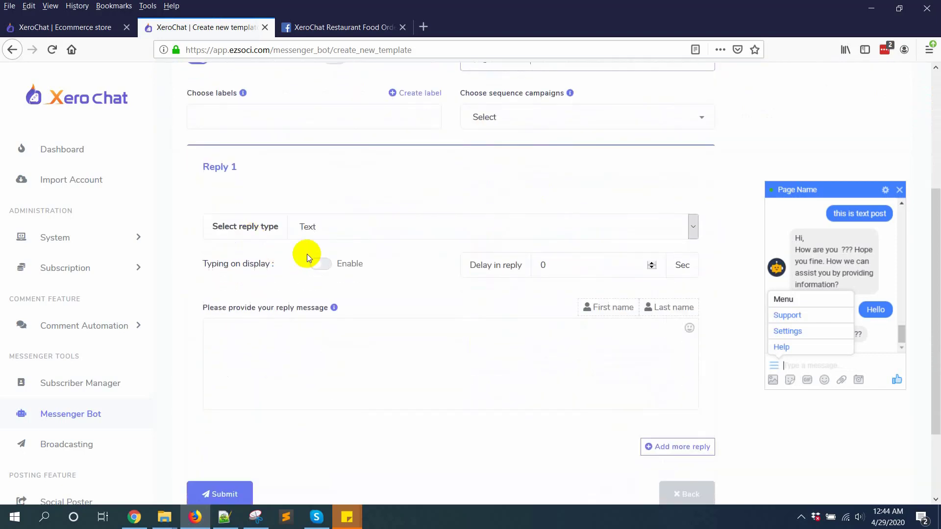
click(373, 225)
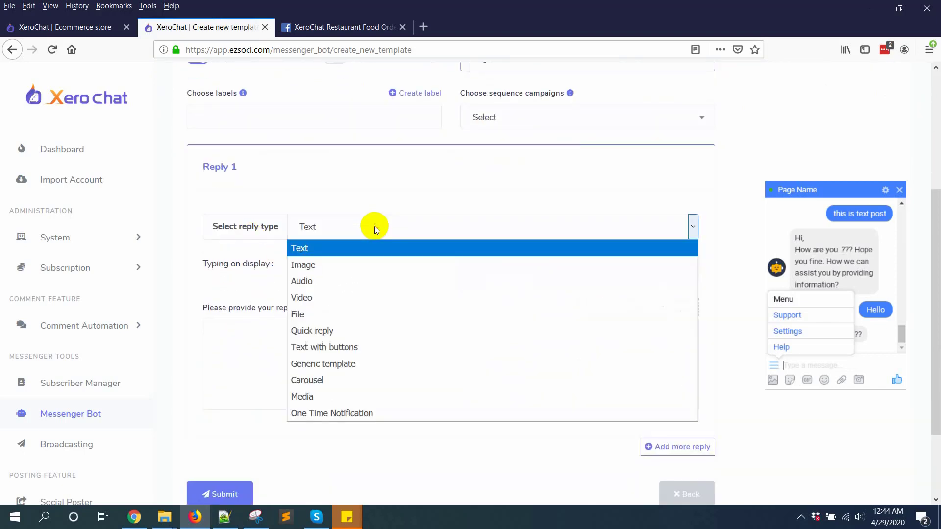
Make the reply a Carousel and upload beef burger.jpg from Foods > Burger as the first card's image
click(332, 379)
scroll(464, 299, down, 1)
scroll(463, 299, down, 3)
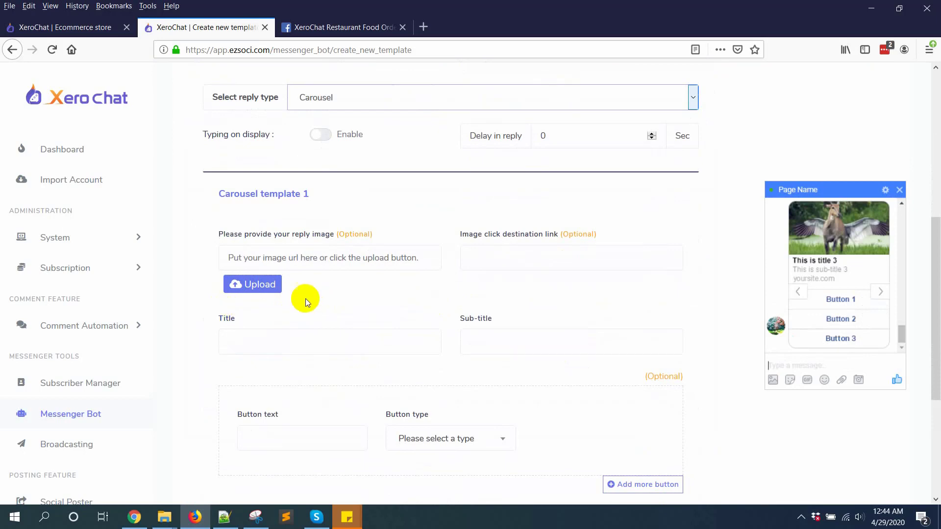
click(273, 282)
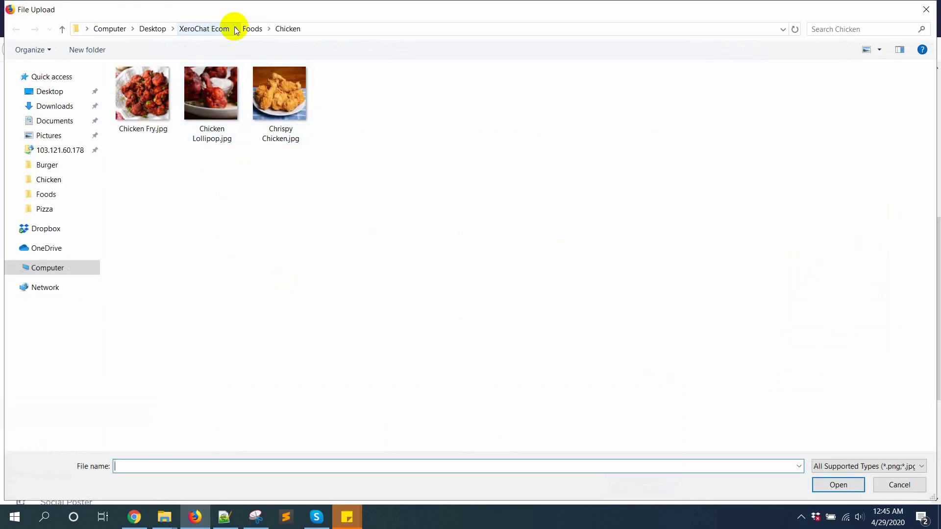
click(253, 28)
double_click(113, 87)
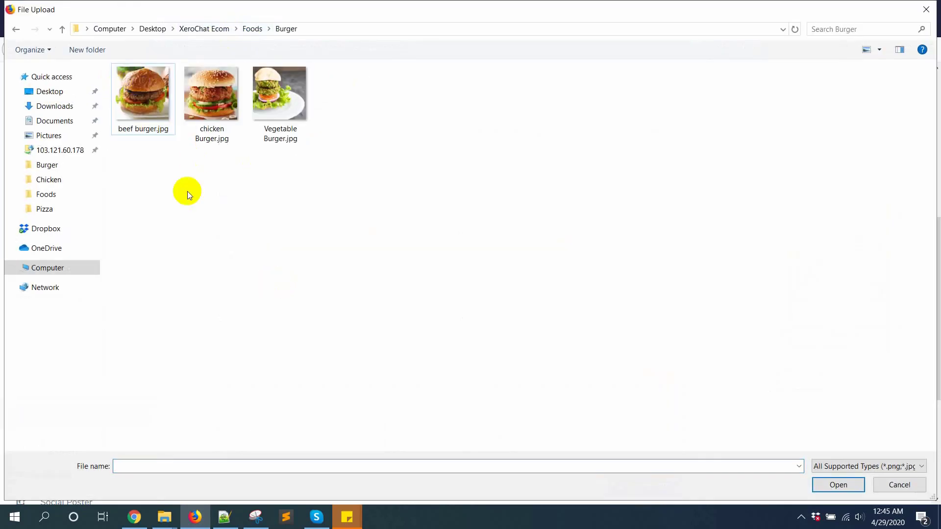
double_click(139, 94)
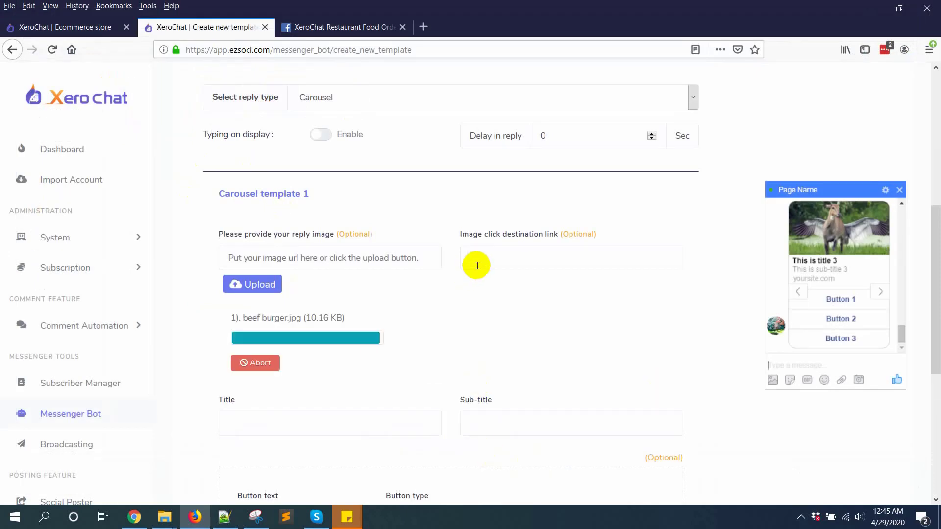
Give the first card the title Beef Burger and sub-title Tasty Beef Burger
scroll(319, 357, down, 2)
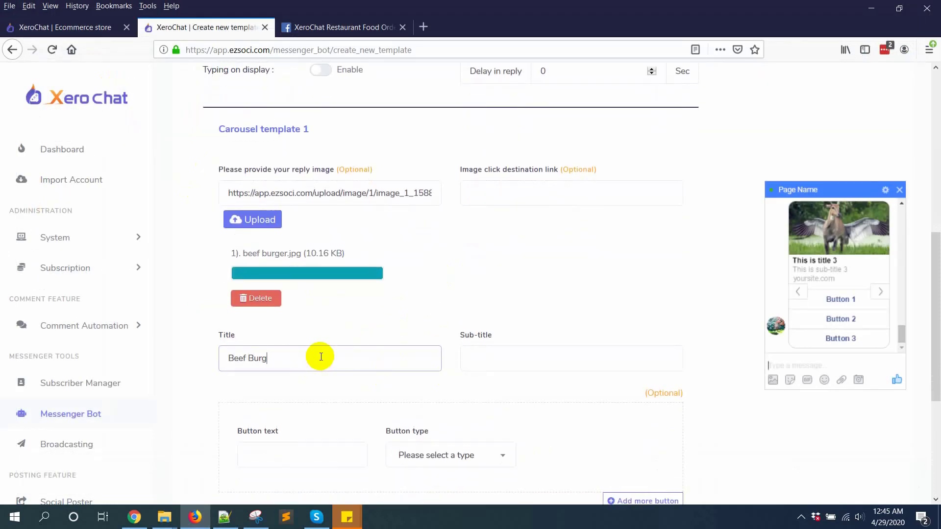
click(521, 353)
text(Beef Burger)
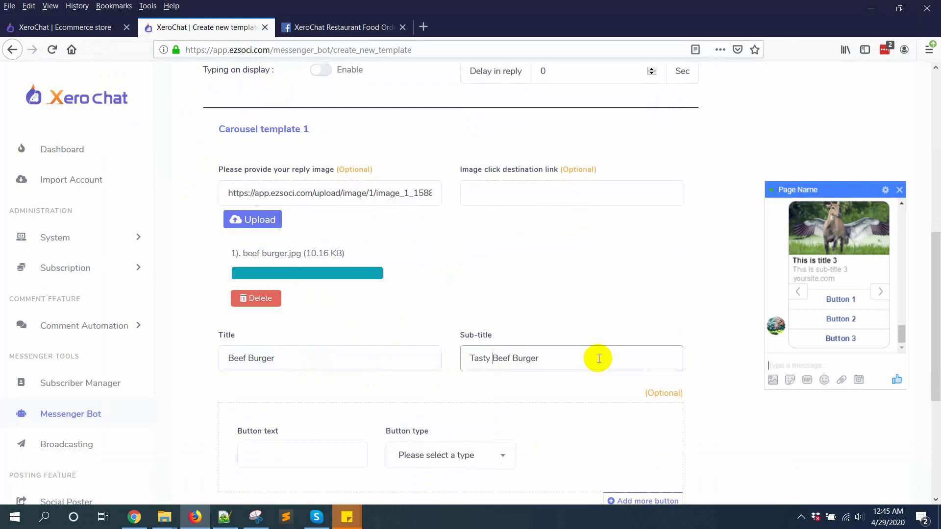
scroll(599, 358, down, 4)
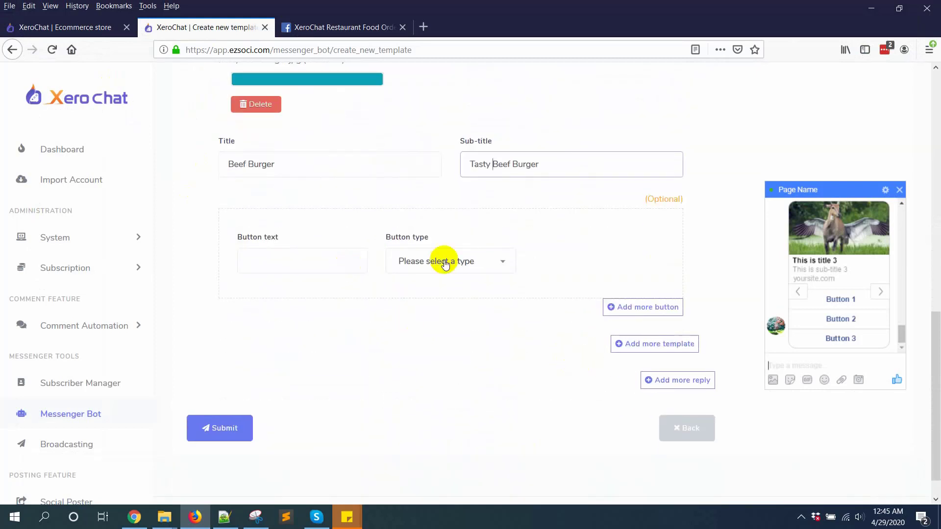
Add an 'Order Now' button of type Webview [full] to the Beef Burger card
click(306, 255)
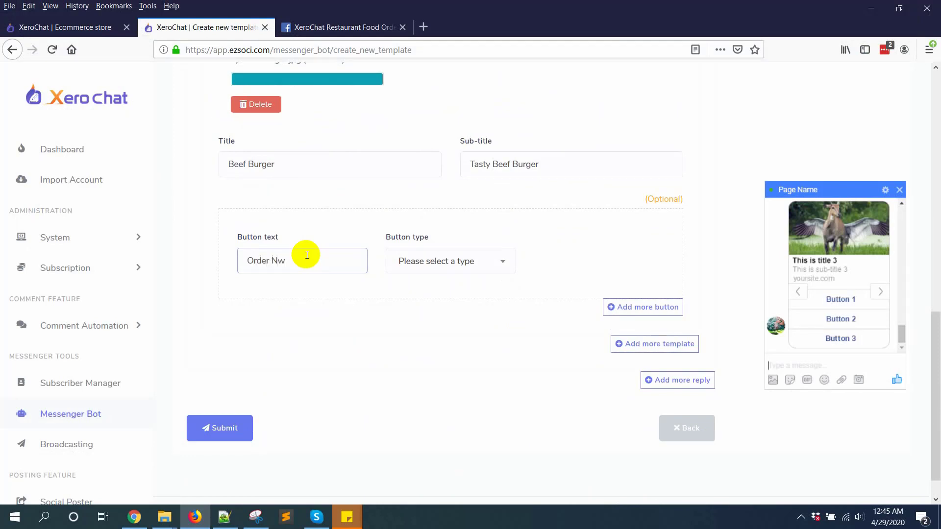
click(443, 270)
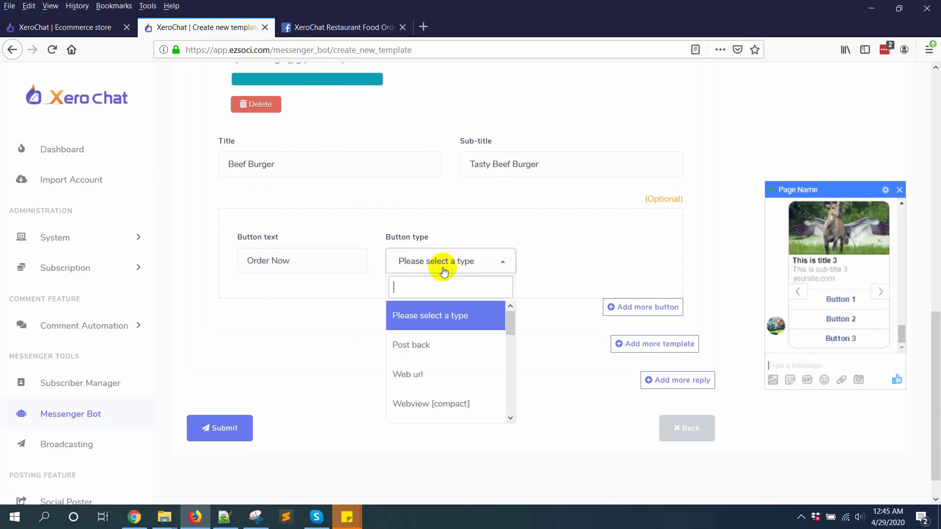
scroll(466, 377, down, 1)
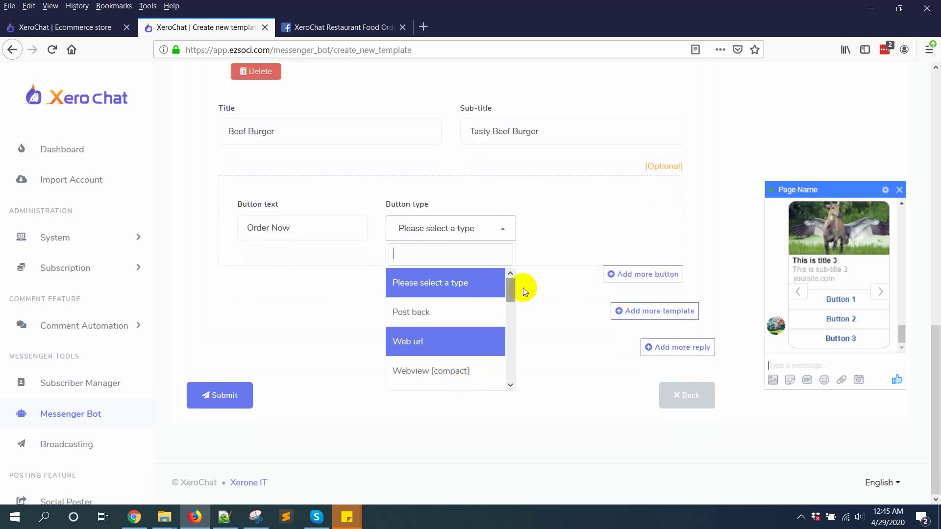
drag(508, 283, 508, 315)
click(430, 315)
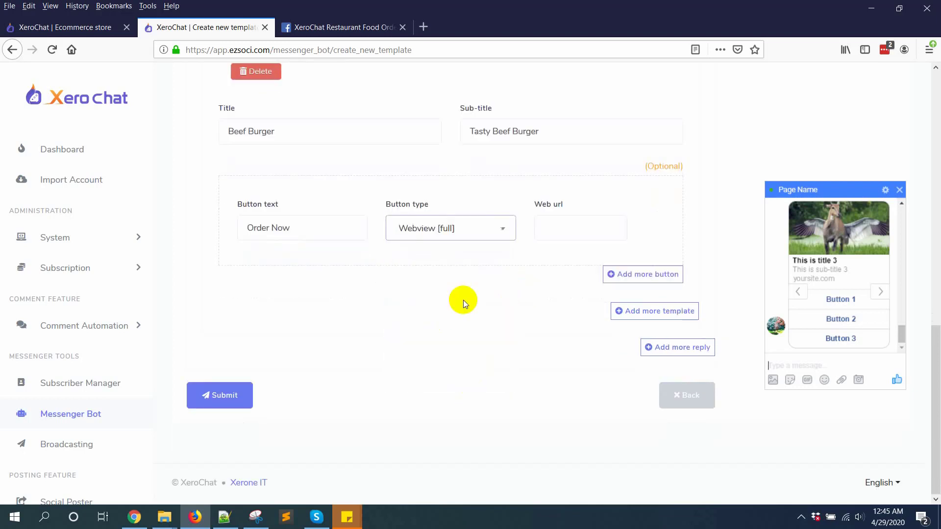
Link Order Now to the Beef Burger product/62 page URL and add a second button
click(557, 229)
click(73, 27)
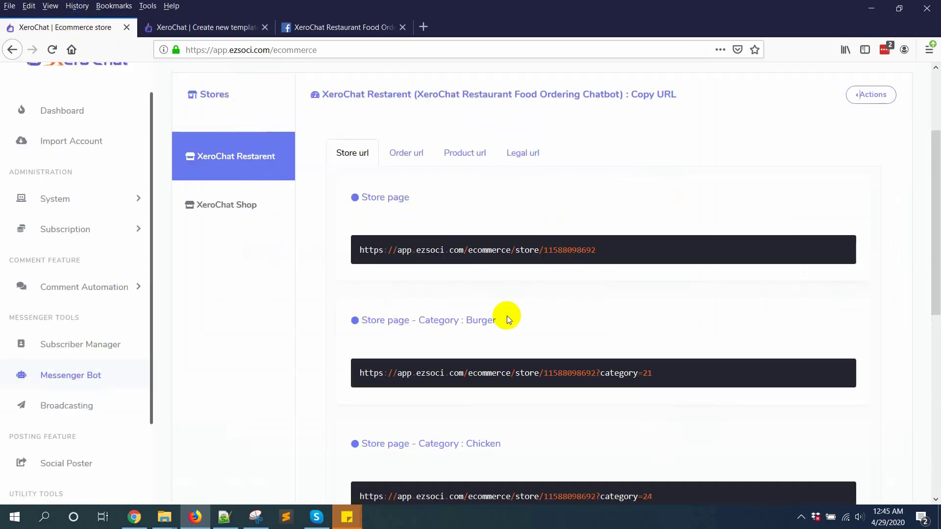
scroll(504, 322, up, 3)
click(406, 281)
click(350, 280)
scroll(500, 257, down, 5)
scroll(500, 255, up, 3)
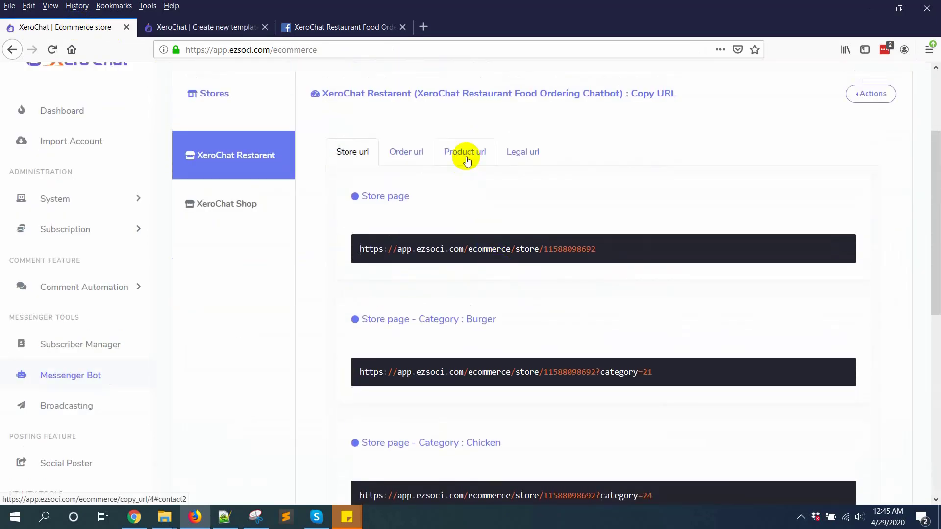
click(458, 152)
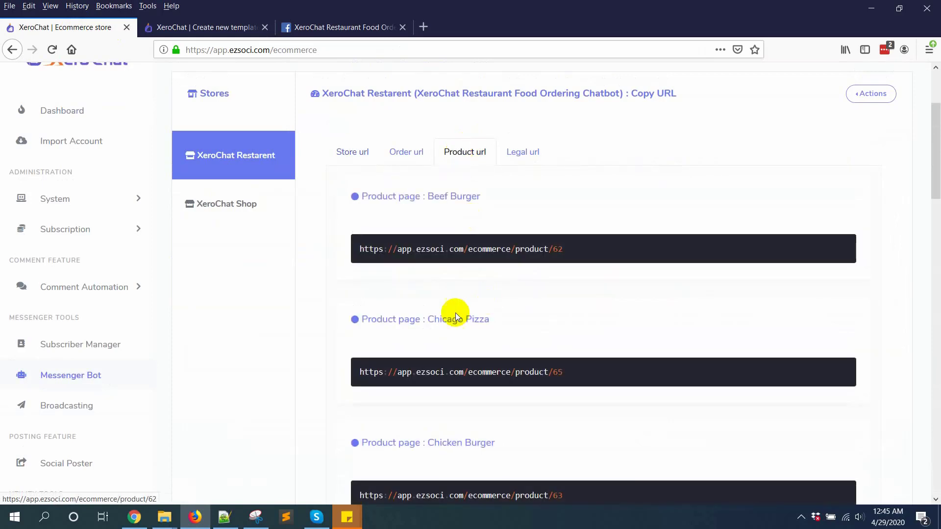
mouse_move(368, 245)
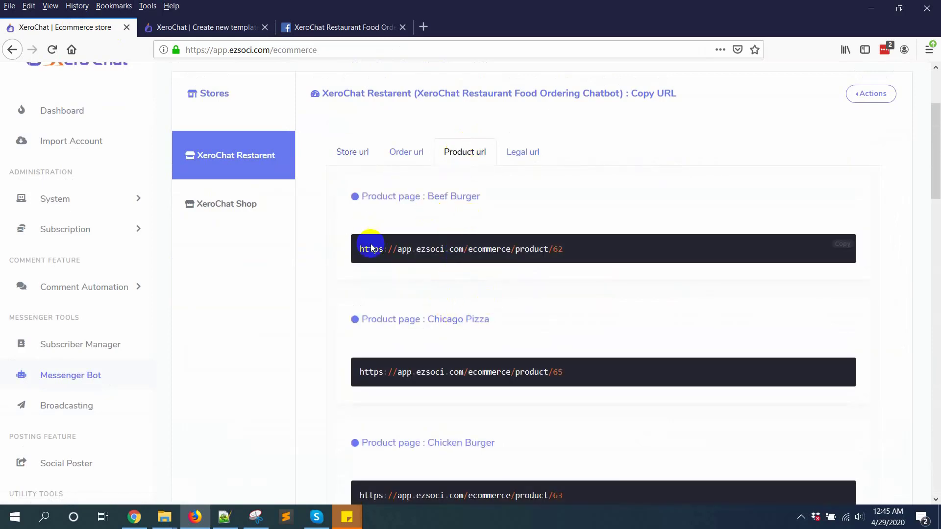
click(852, 249)
click(226, 27)
click(559, 231)
key(ctrl+v)
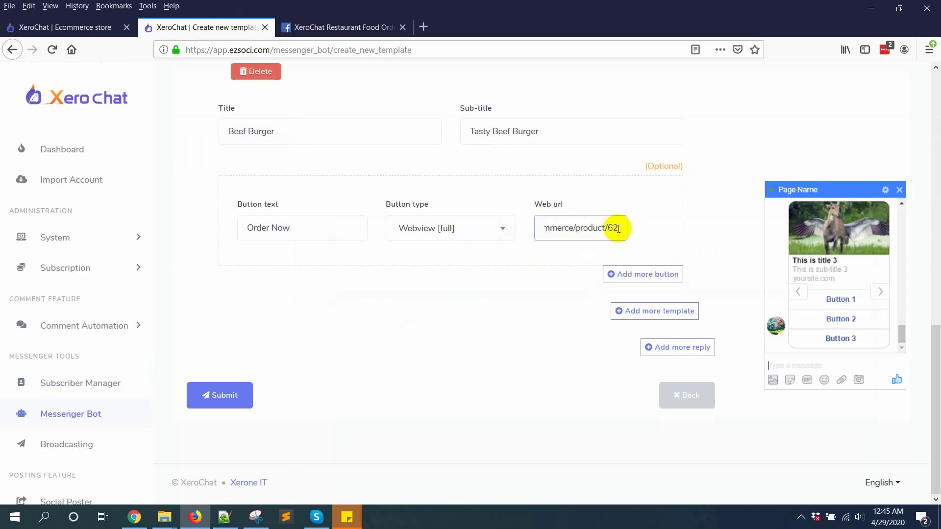
click(622, 278)
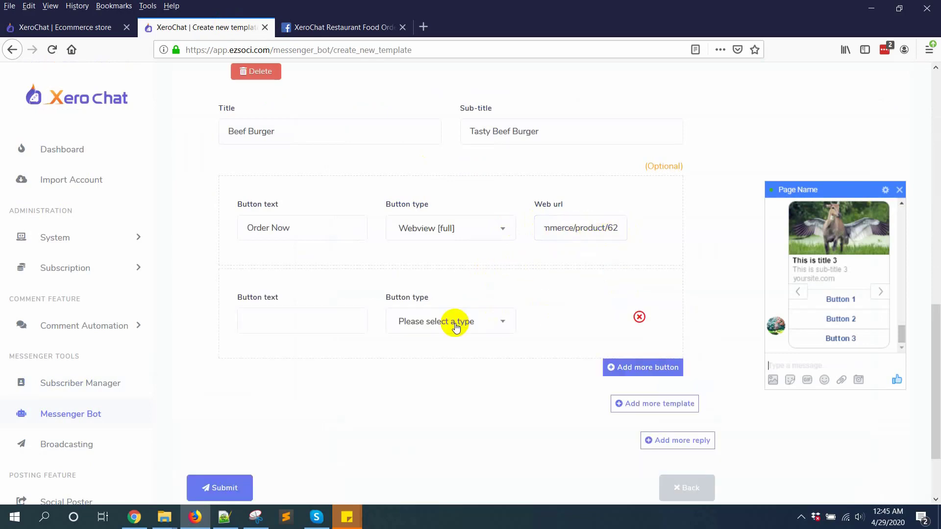
Label the second button 'All Food' and set its type to Webview [full]
click(258, 329)
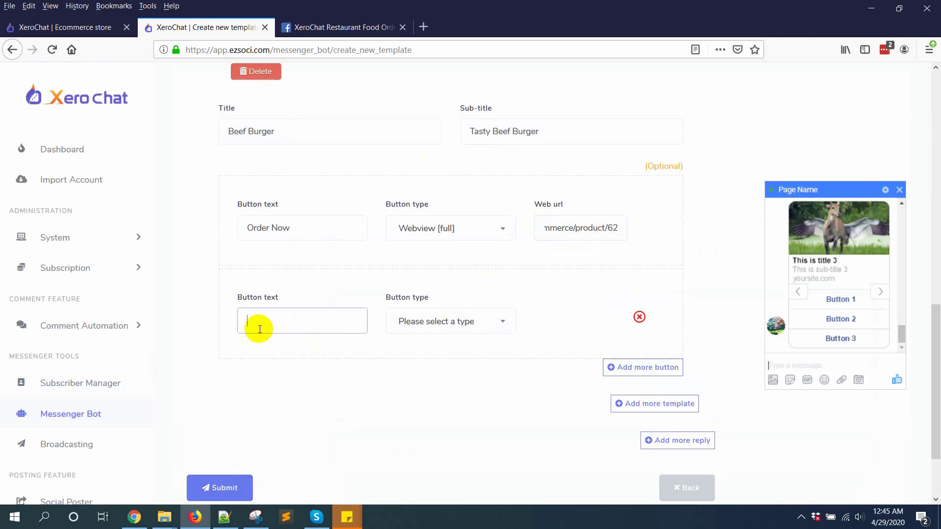
click(474, 334)
scroll(448, 451, down, 3)
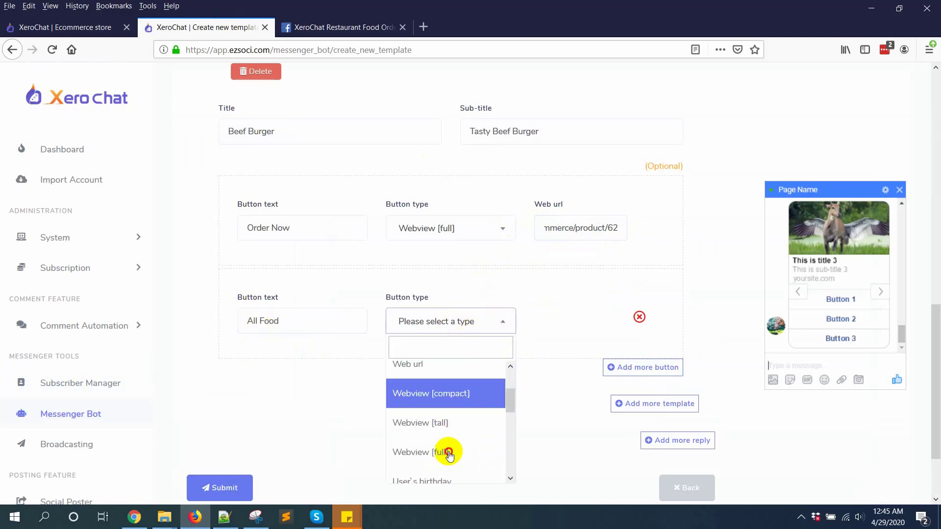
click(449, 453)
Copy the restaurant's store page URL into the All Food button's web url
click(61, 27)
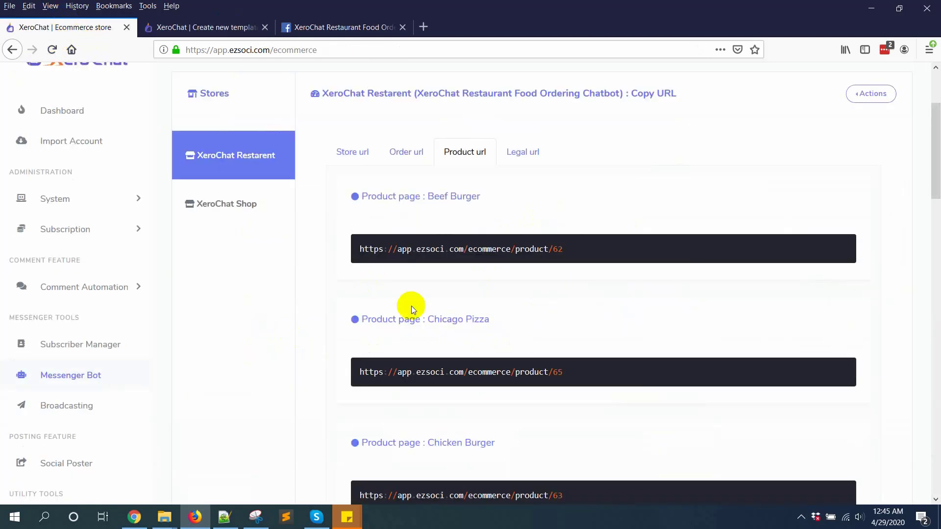
scroll(410, 294, up, 2)
click(362, 216)
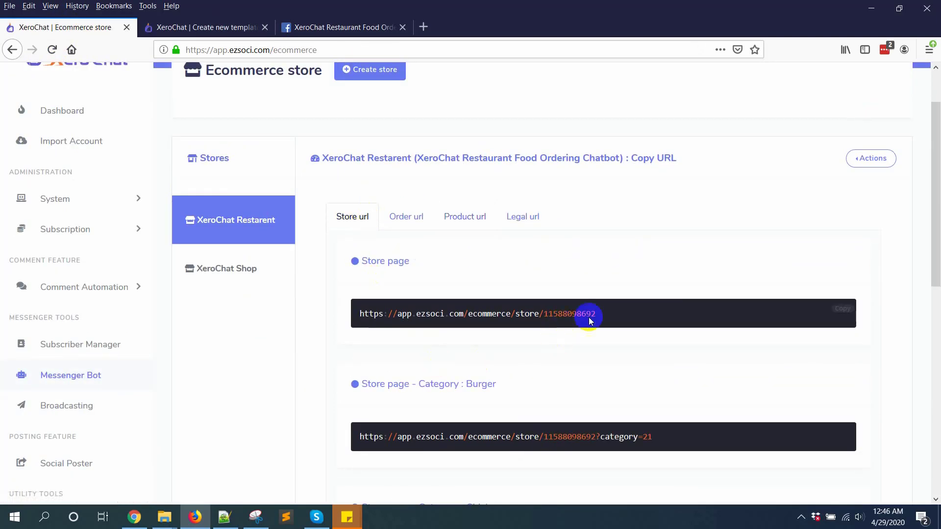
click(842, 309)
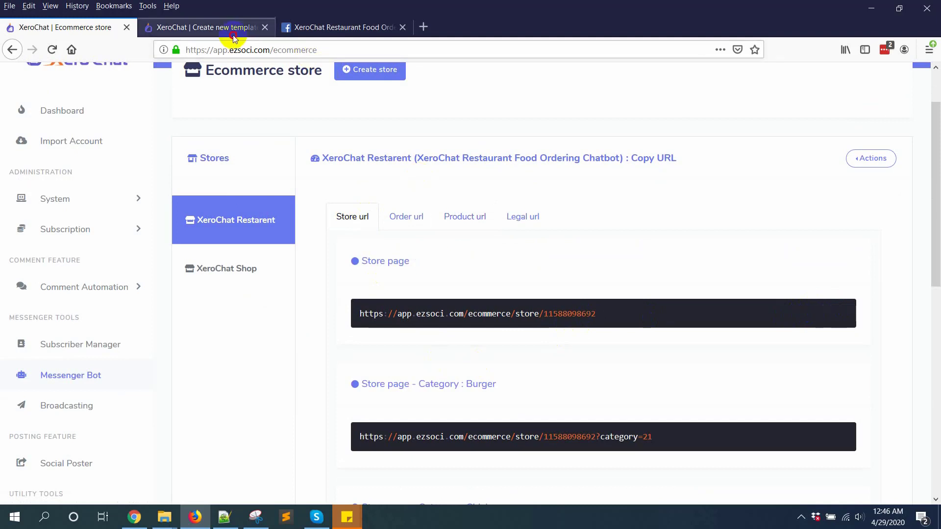
click(234, 32)
click(578, 322)
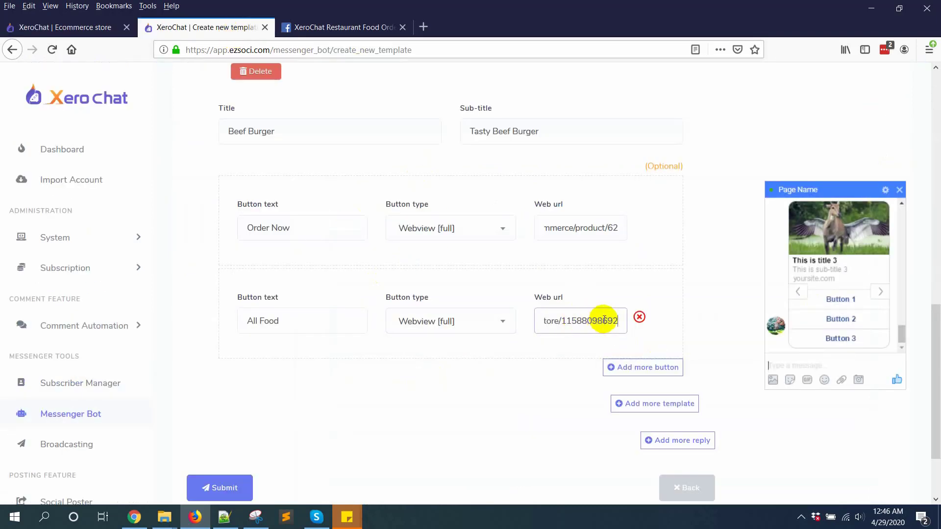
drag(618, 321, 517, 329)
click(445, 431)
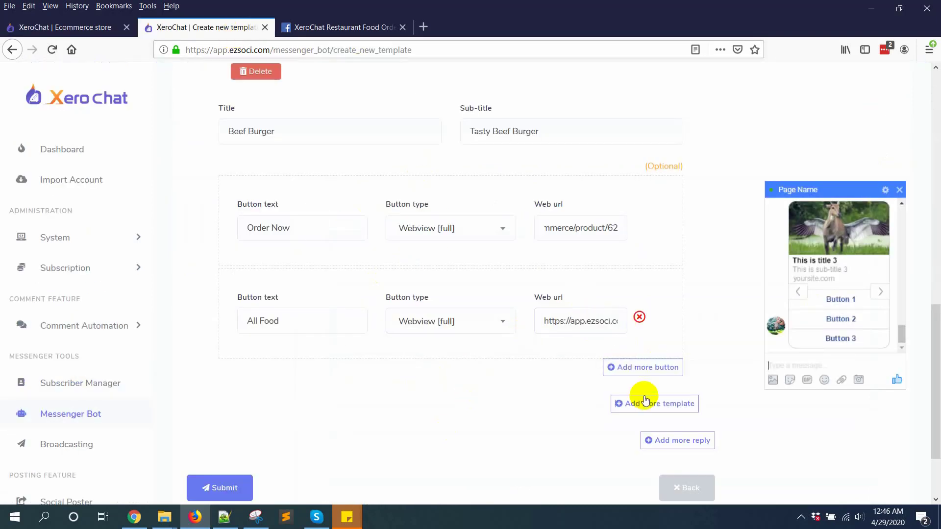
Add a second carousel card with the chicken burger photo, titled Chicken Burger
scroll(562, 416, down, 2)
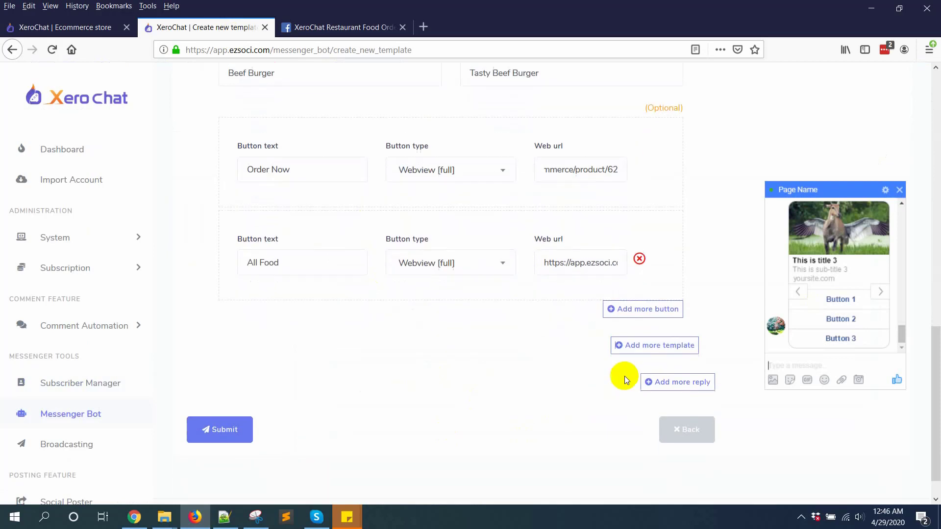
click(658, 346)
scroll(260, 426, down, 1)
click(260, 380)
double_click(222, 86)
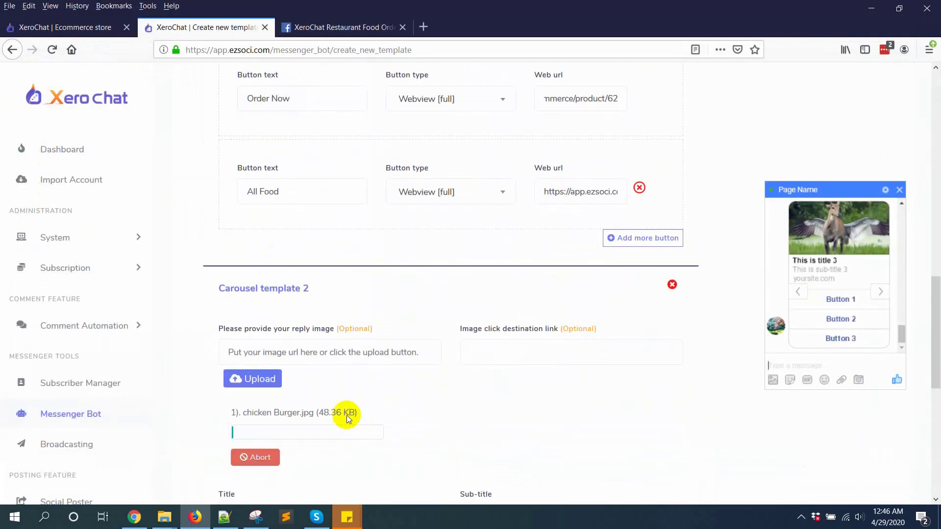
scroll(402, 385, down, 3)
click(319, 332)
text(Chicken Buger)
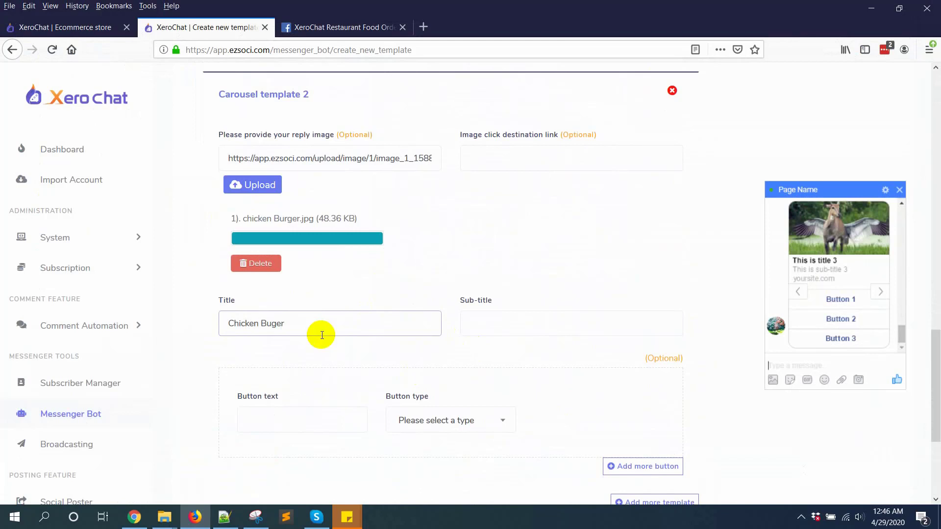
text(Tasty Chicken Burger)
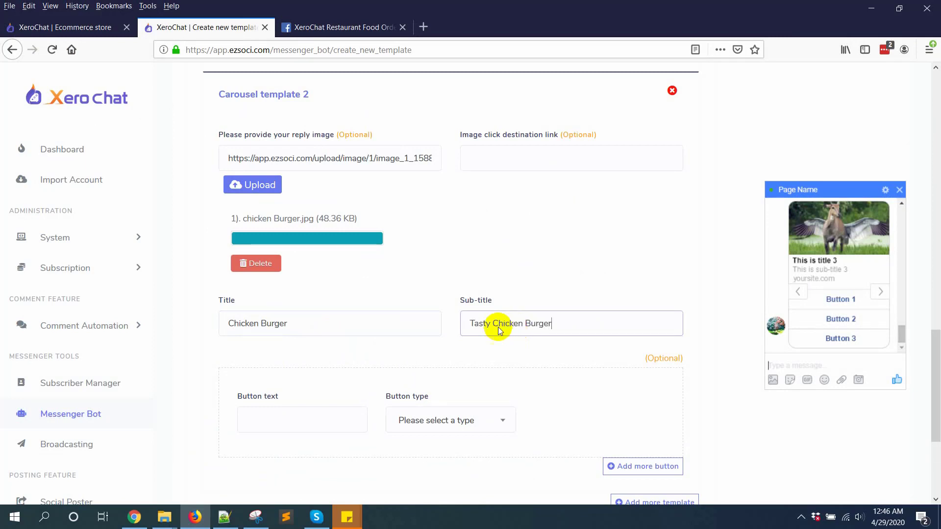
Give card 2 an Order Now webview button linked to the Chicken Burger product/63 URL
click(306, 419)
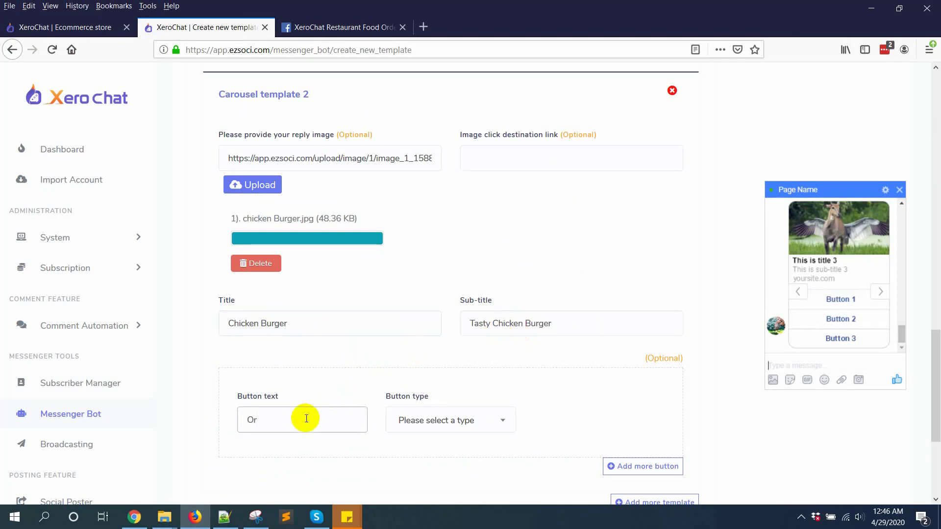
click(484, 420)
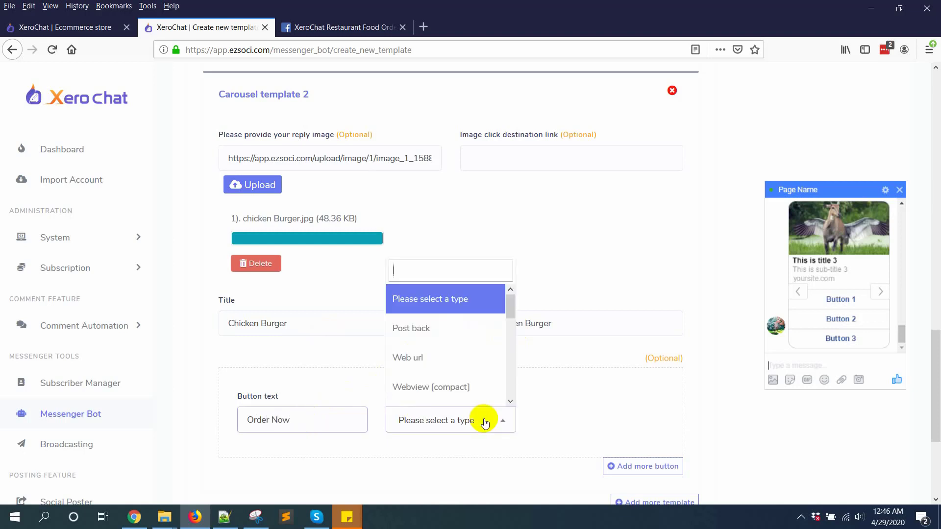
scroll(461, 372, down, 2)
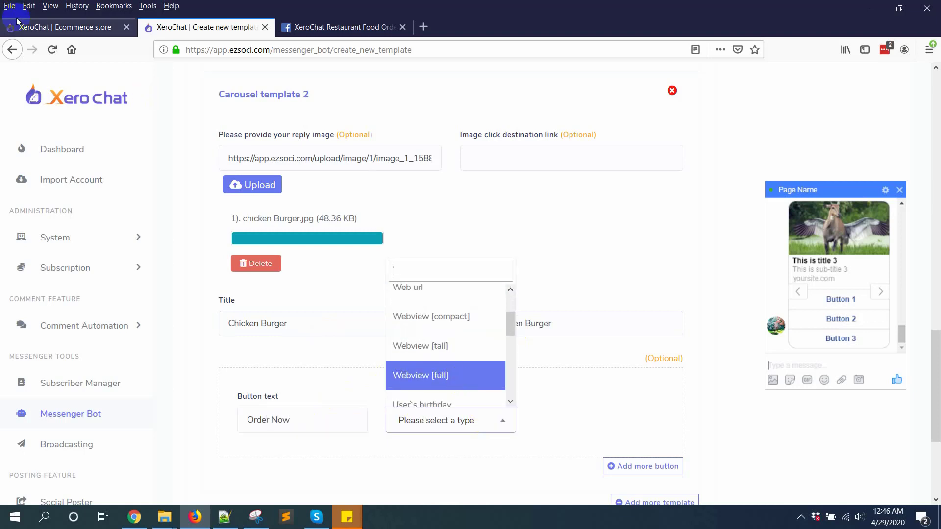
click(59, 27)
click(454, 216)
scroll(539, 355, down, 3)
scroll(554, 374, down, 2)
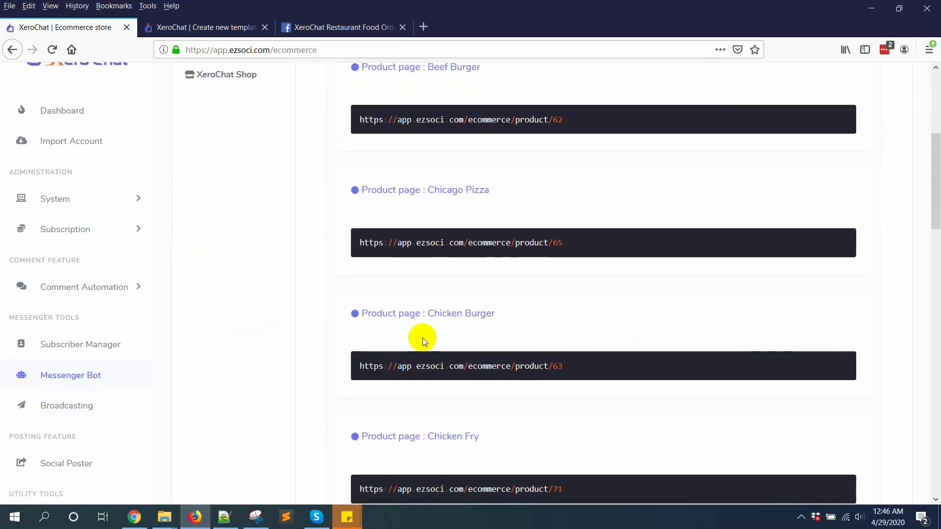
click(841, 358)
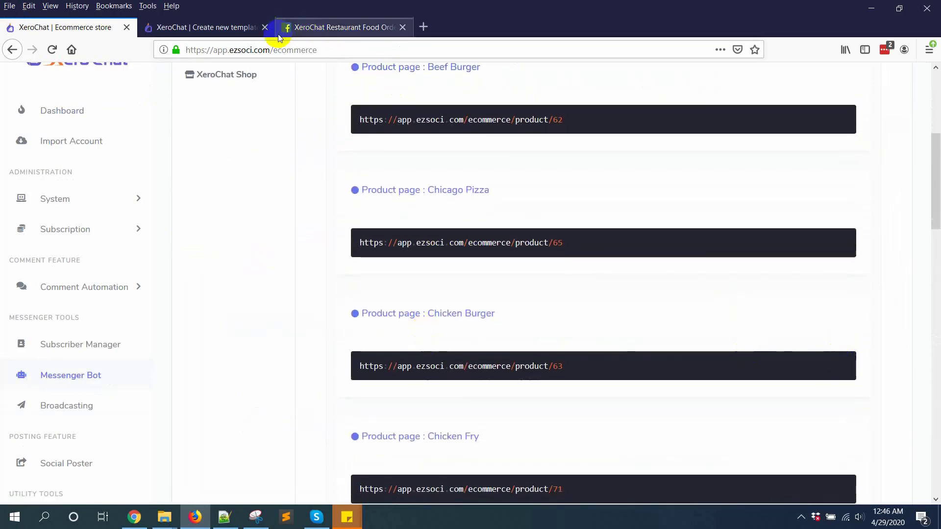
click(223, 28)
click(575, 422)
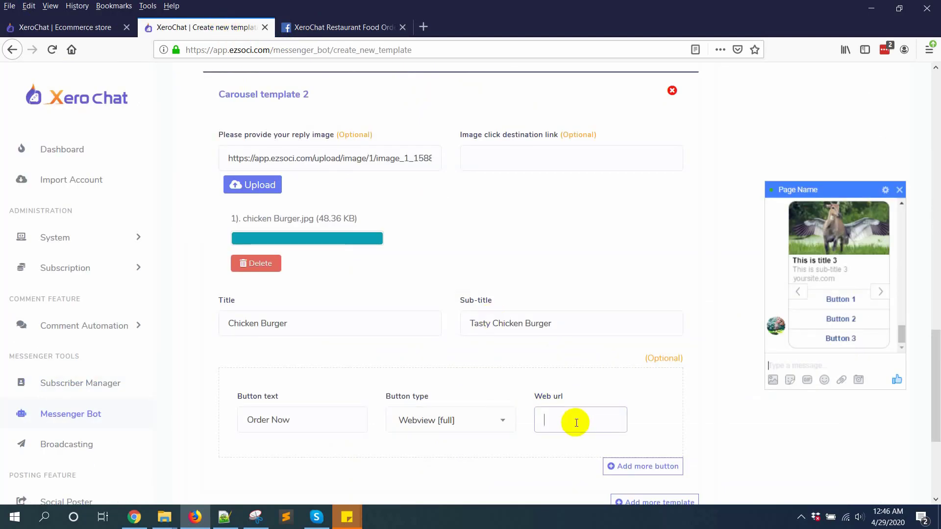
scroll(618, 420, down, 4)
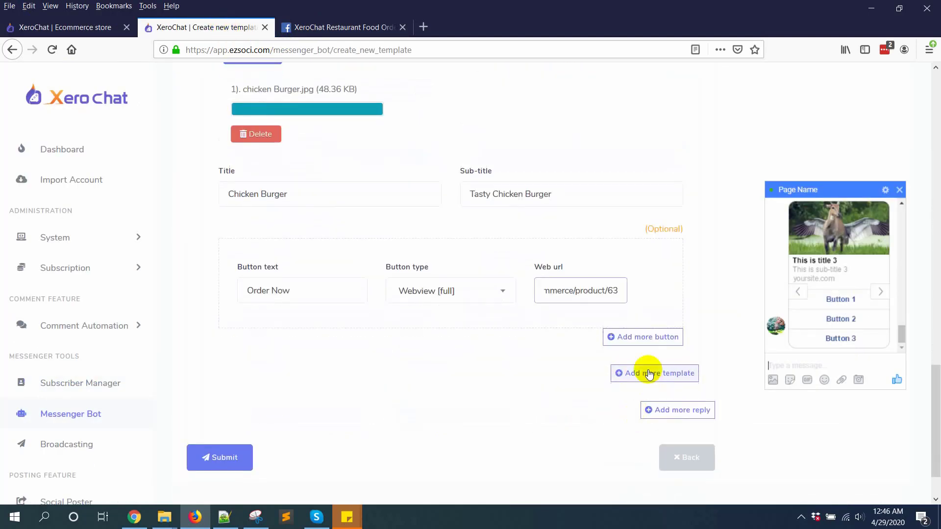
Add an All Foods button opening the store page URL as a full webview
click(635, 351)
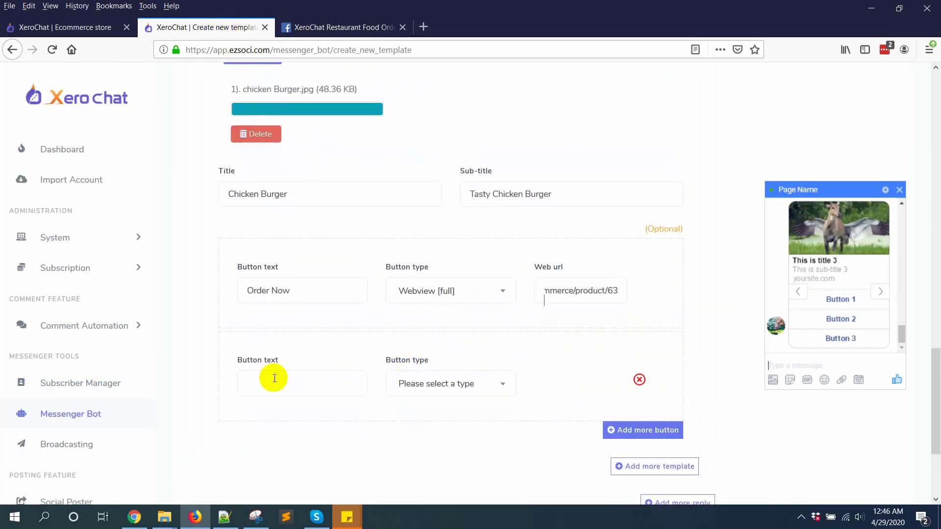
click(273, 380)
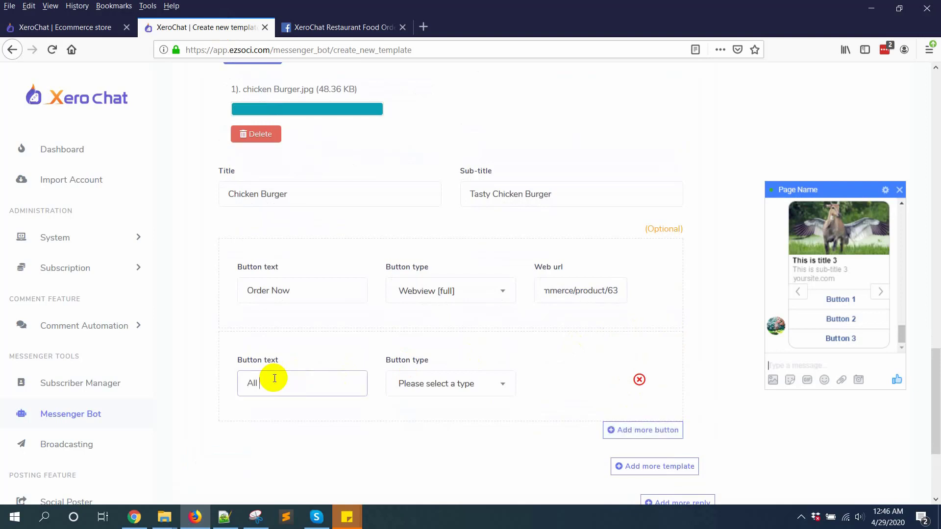
click(73, 27)
scroll(363, 191, up, 4)
click(352, 216)
click(836, 316)
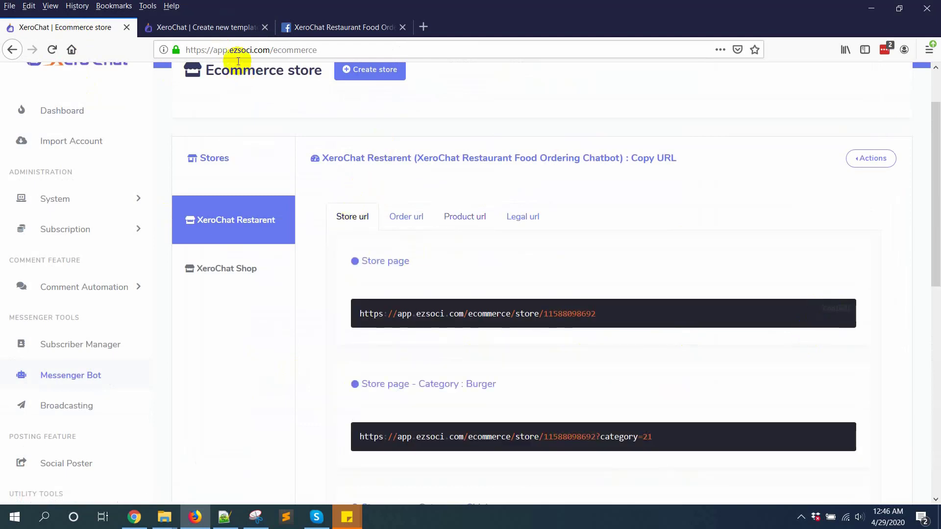
click(211, 28)
click(468, 383)
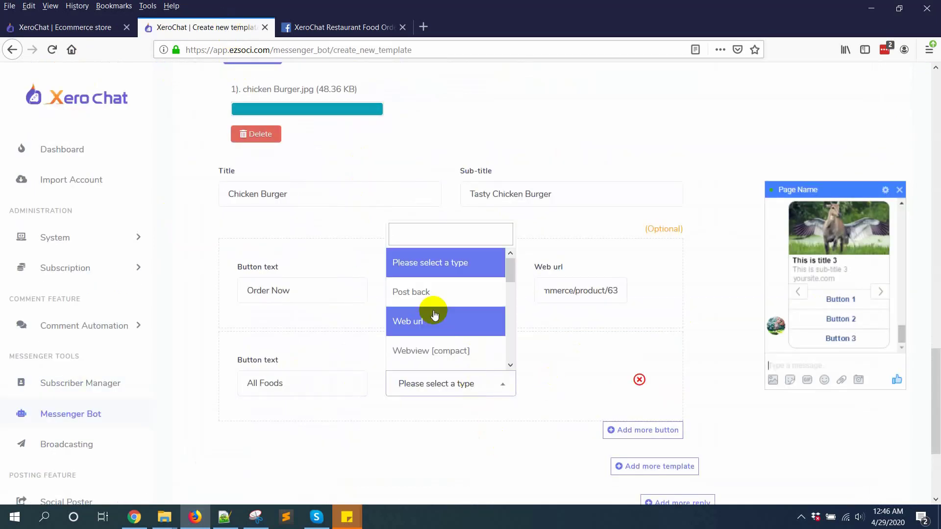
scroll(433, 302, down, 3)
click(443, 269)
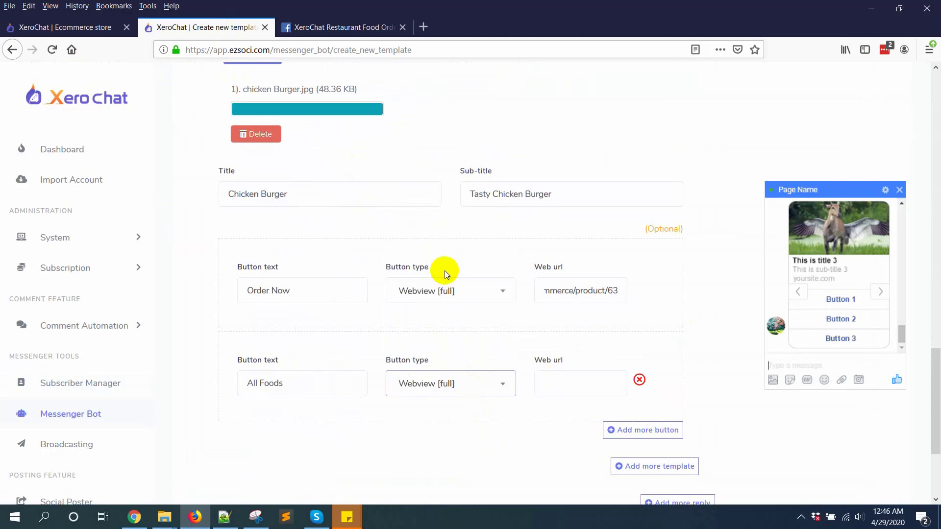
click(605, 384)
key(ctrl+v)
scroll(676, 412, down, 2)
Add a third carousel card with the Vegetable Burger image, title Vegetable Burger and a sub-title
click(656, 401)
scroll(259, 392, down, 4)
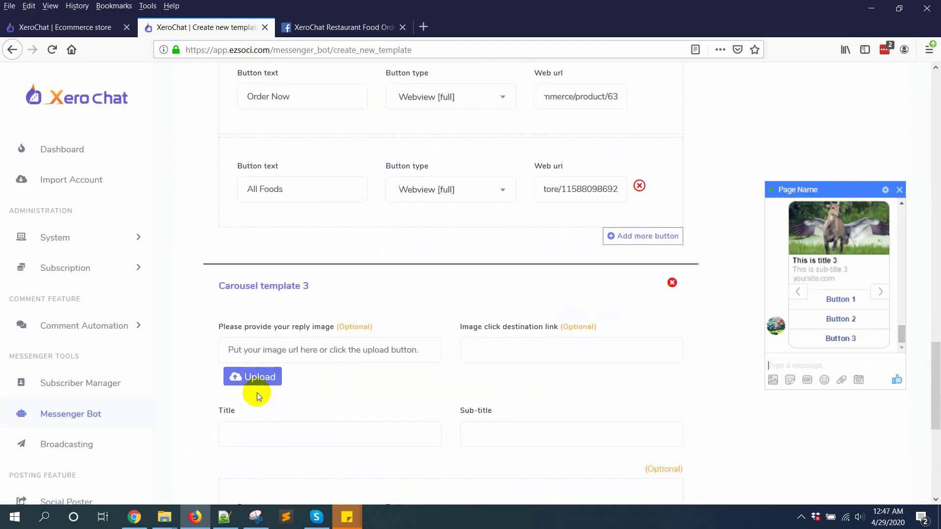
scroll(609, 307, down, 5)
click(279, 195)
double_click(283, 111)
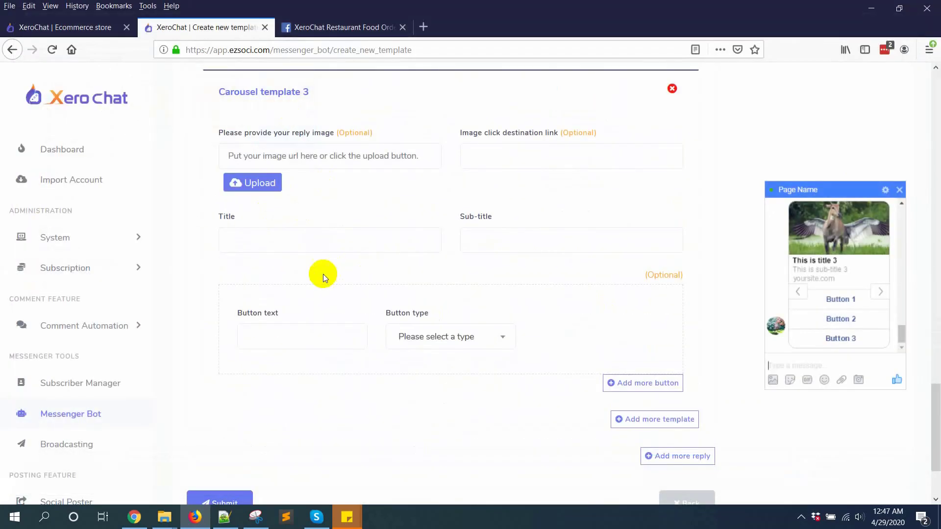
click(276, 320)
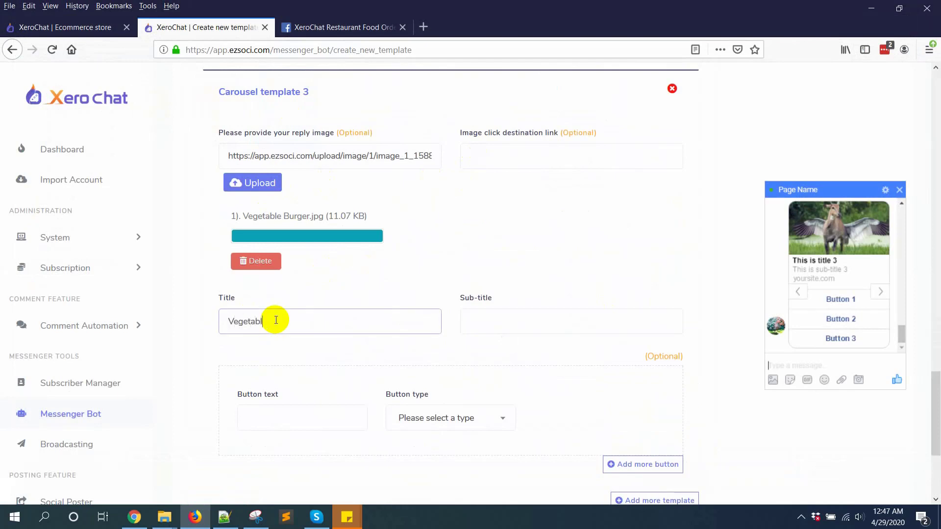
text(Vegetable Burger)
triple_click(392, 328)
click(510, 326)
text(Tas)
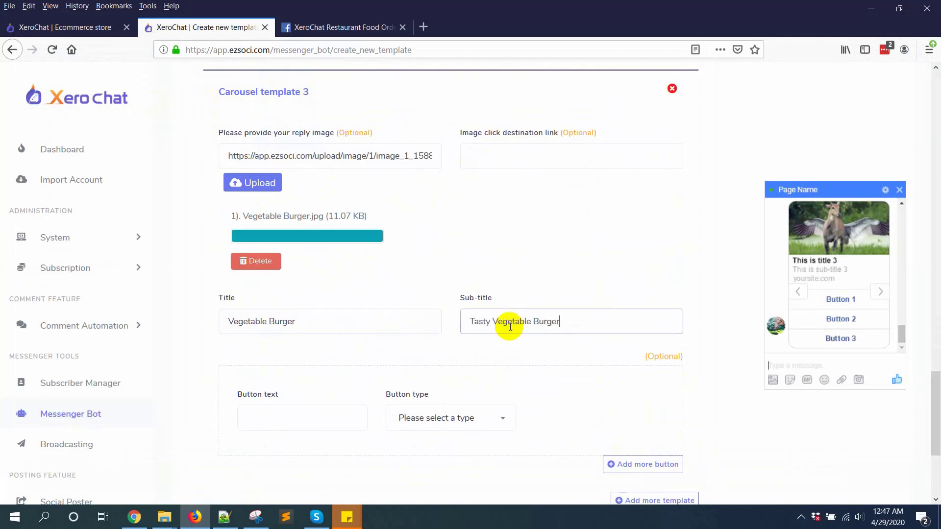
scroll(504, 325, down, 3)
Give card 3 an Order Now button that opens a full webview
click(315, 294)
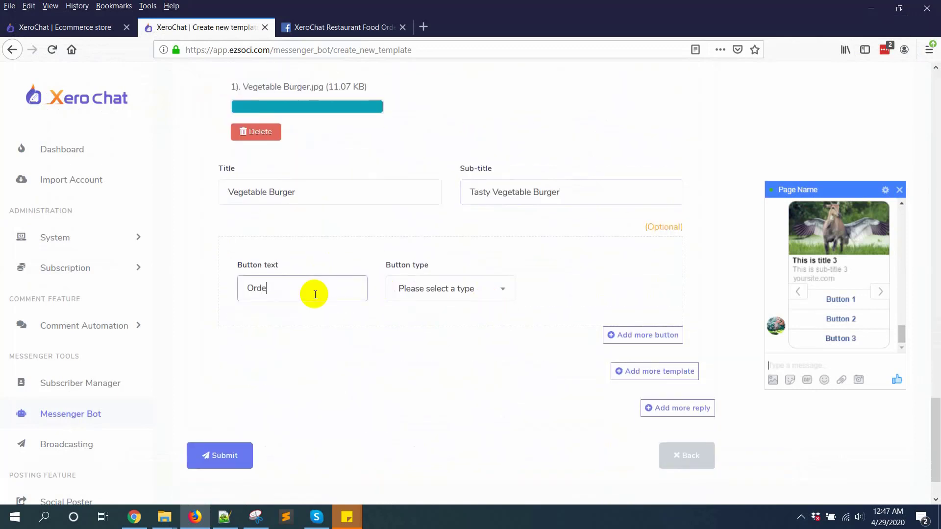
click(399, 288)
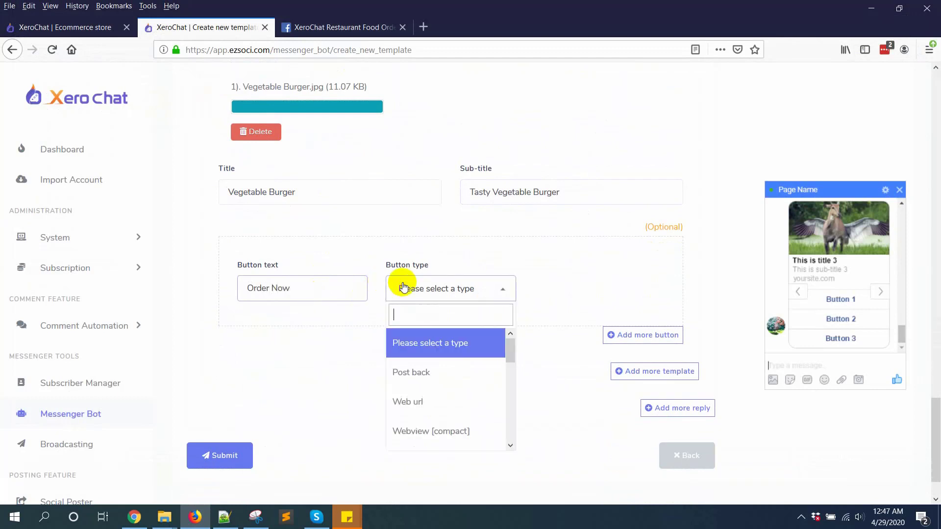
scroll(437, 396, down, 3)
scroll(438, 394, up, 3)
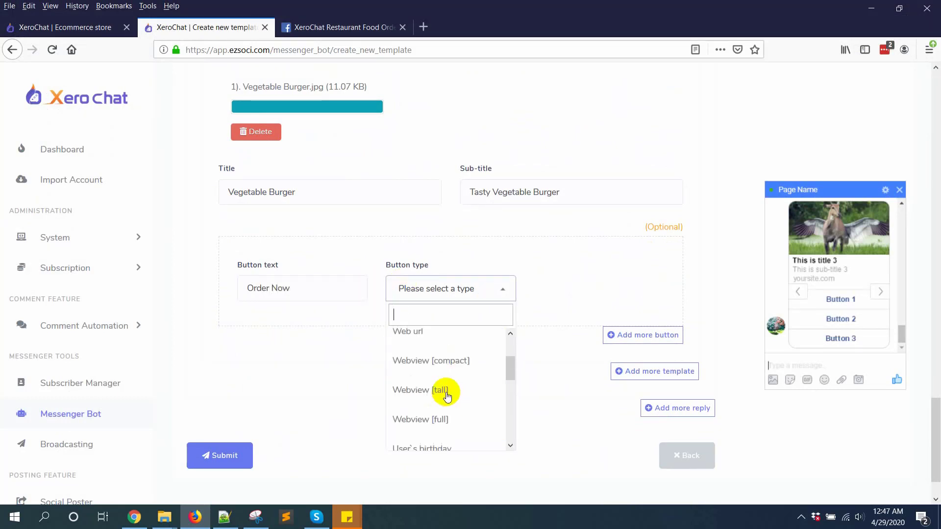
scroll(453, 407, down, 2)
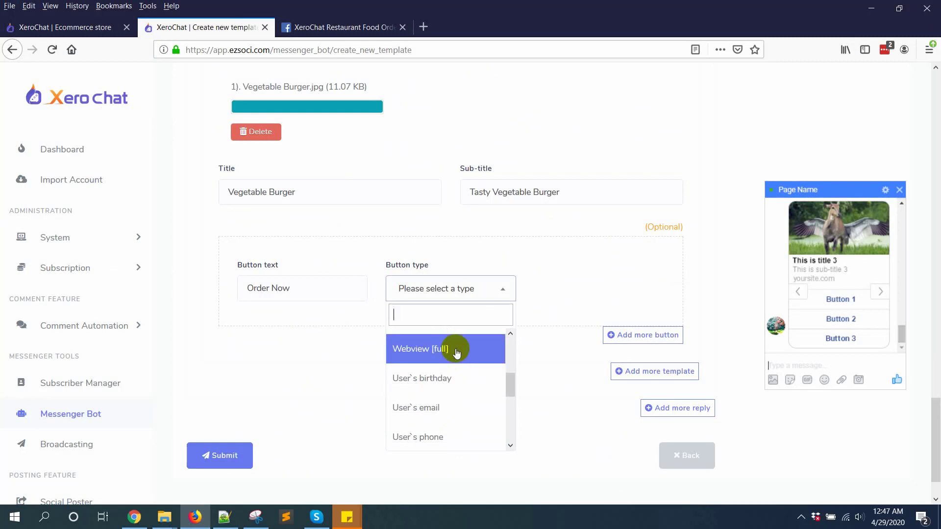
click(452, 349)
Link Order Now to the Vegetable Burger product URL (product/64) copied from the store page
click(565, 285)
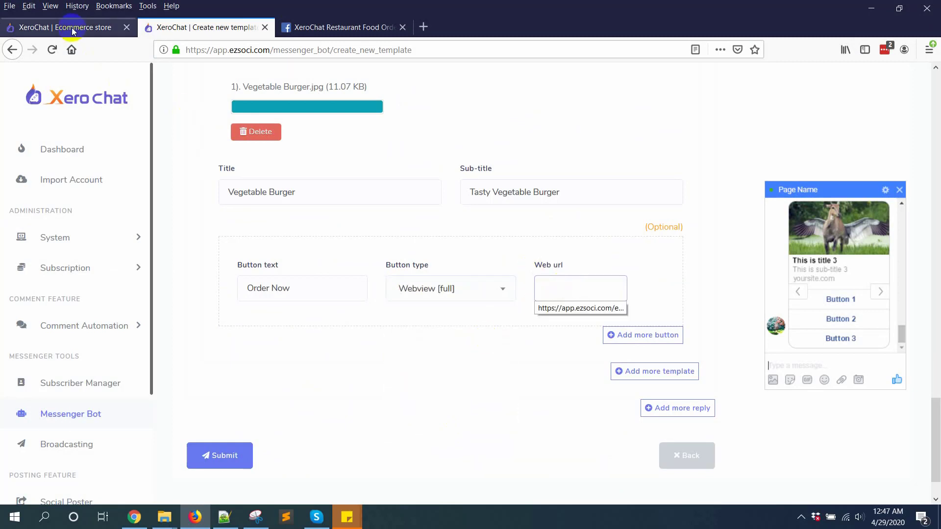
click(69, 27)
click(445, 216)
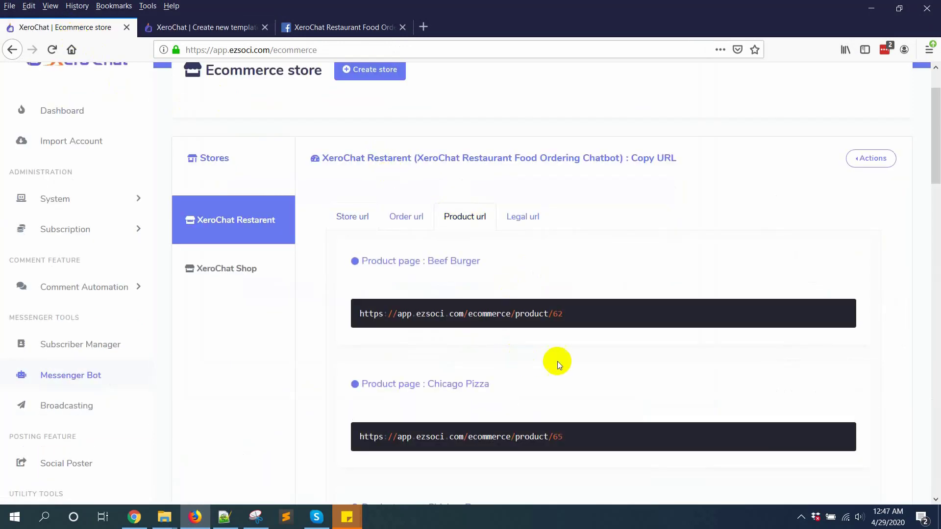
scroll(559, 363, down, 4)
key(ctrl+f)
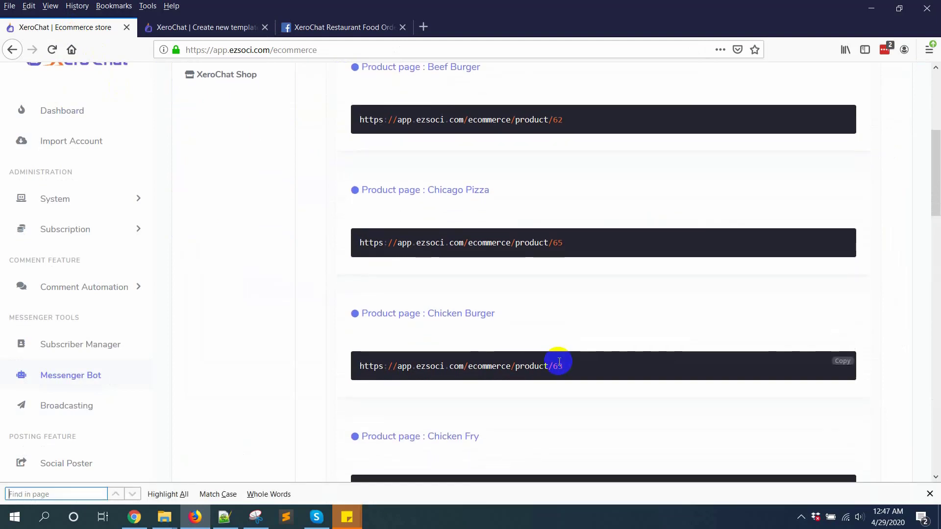
text(veg)
click(825, 316)
click(236, 28)
click(579, 288)
key(ctrl+v)
Add a second card 3 button, All Foods, opening a full webview
click(649, 338)
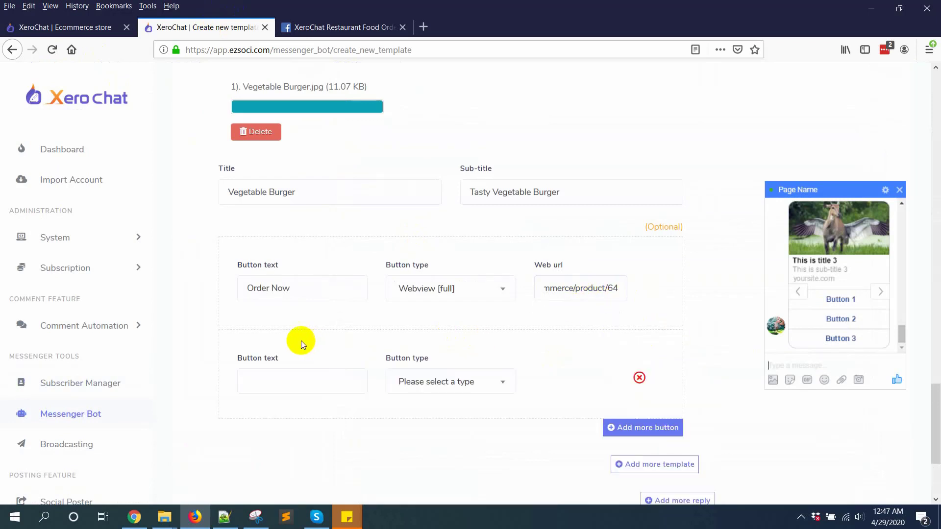
click(277, 387)
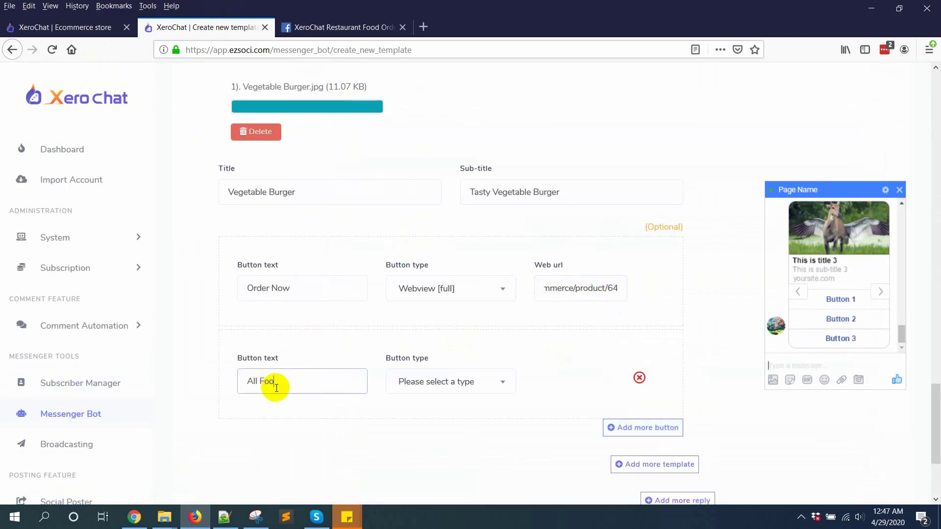
text(All Foods)
click(431, 382)
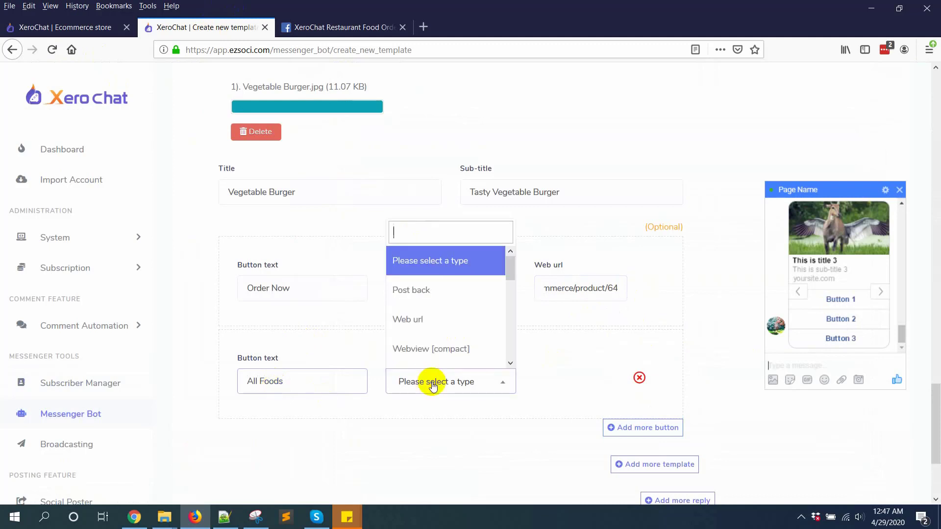
scroll(445, 311, down, 5)
scroll(451, 334, up, 5)
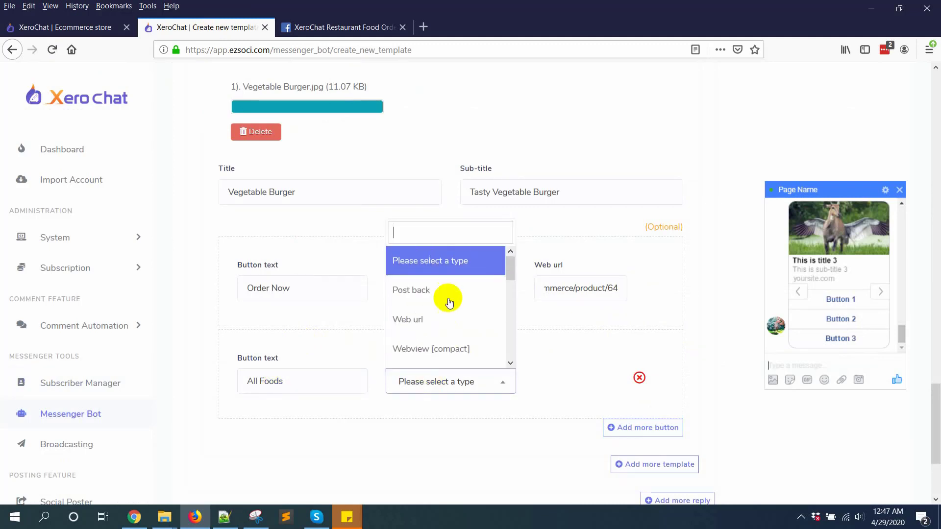
scroll(466, 348, down, 2)
click(466, 348)
Reuse card 2's store URL as the All Foods button's web link
scroll(605, 289, up, 5)
scroll(552, 213, up, 1)
triple_click(553, 124)
scroll(599, 263, down, 7)
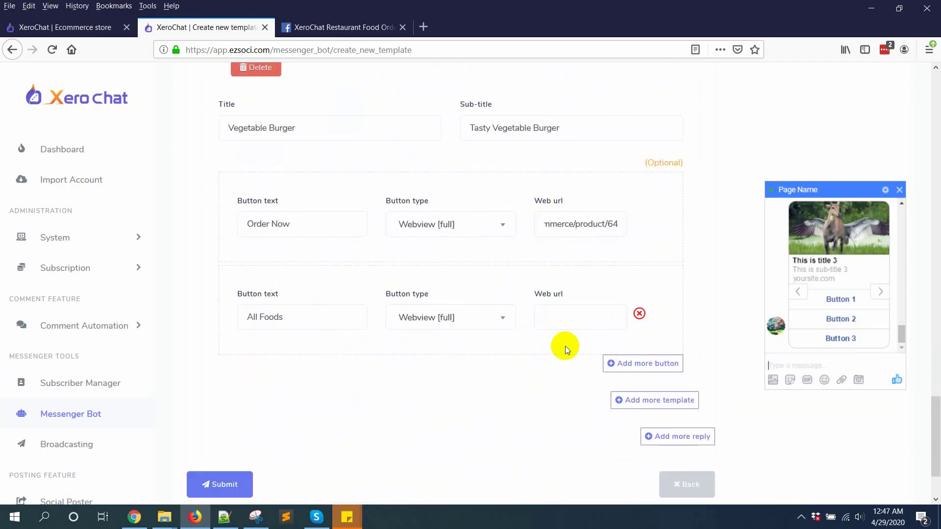
key(ctrl+v)
scroll(386, 405, up, 11)
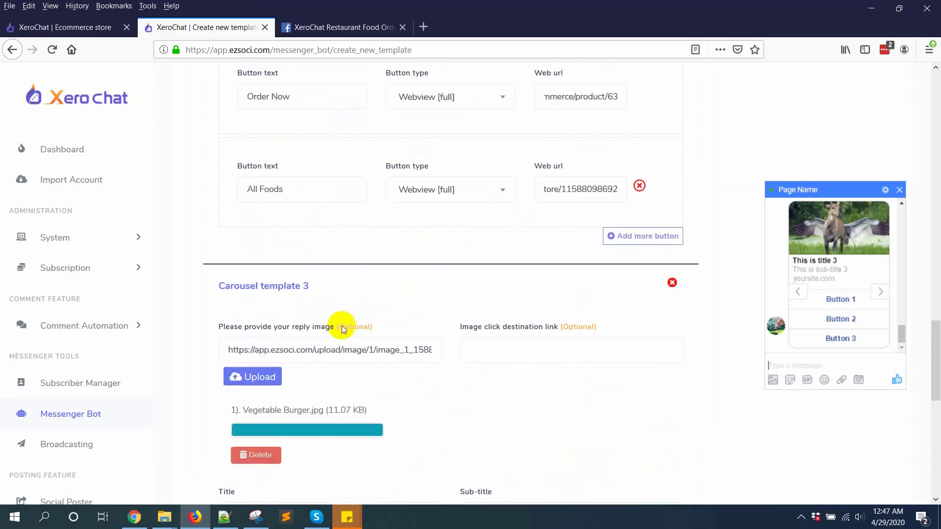
scroll(378, 263, up, 8)
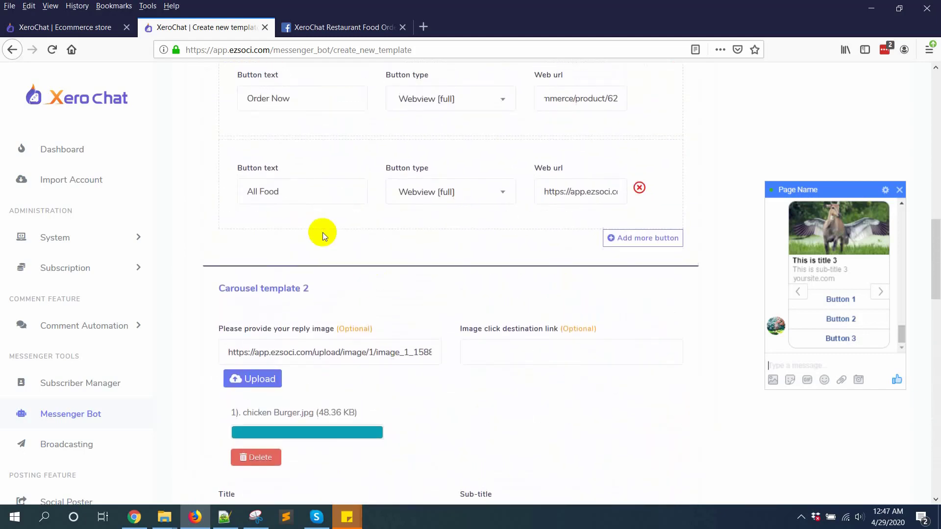
Rename the All Food button label to All Foods before submitting
click(324, 190)
text(s)
scroll(391, 230, down, 19)
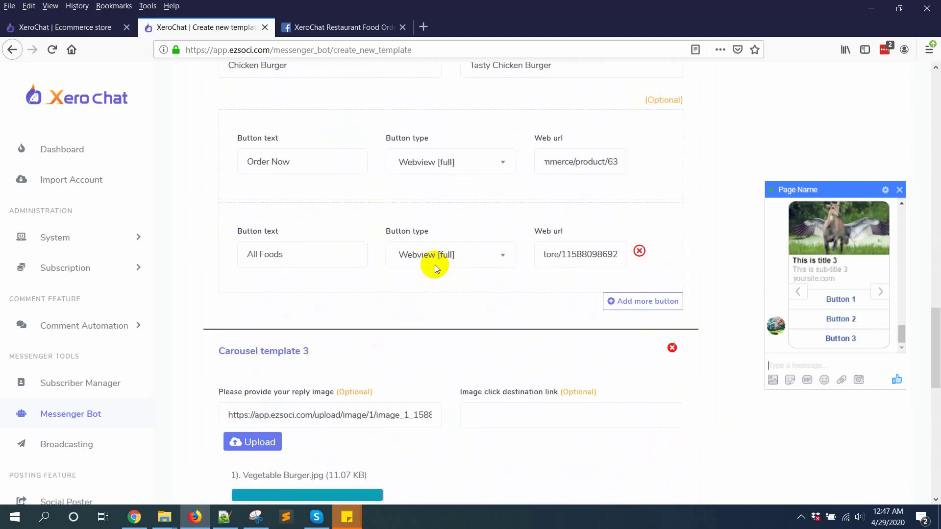
scroll(322, 318, down, 3)
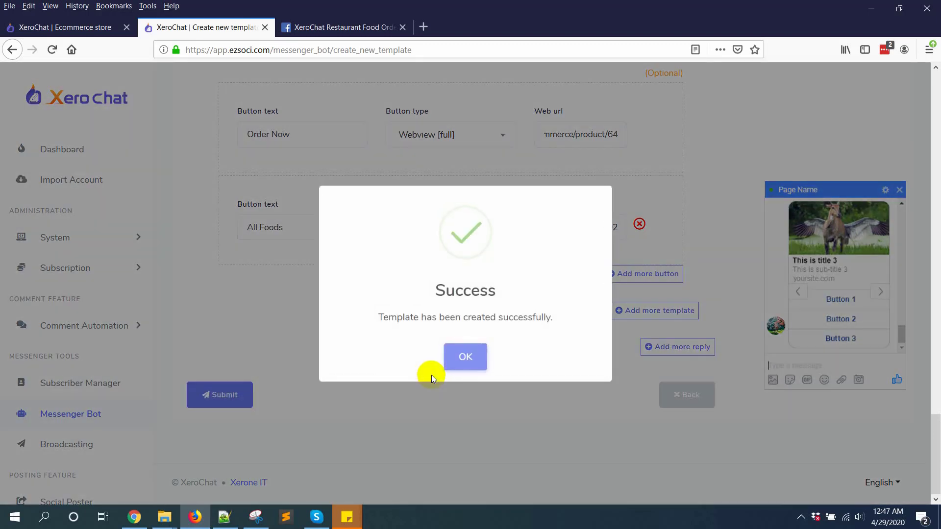
Dismiss the template-created notice and open Messenger Bot settings for the restaurant page
click(450, 367)
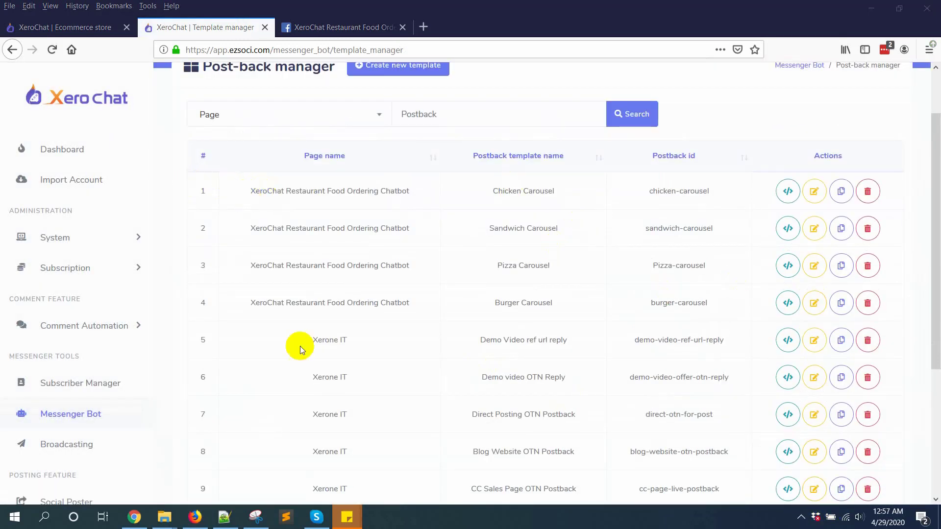
scroll(231, 374, down, 3)
click(73, 413)
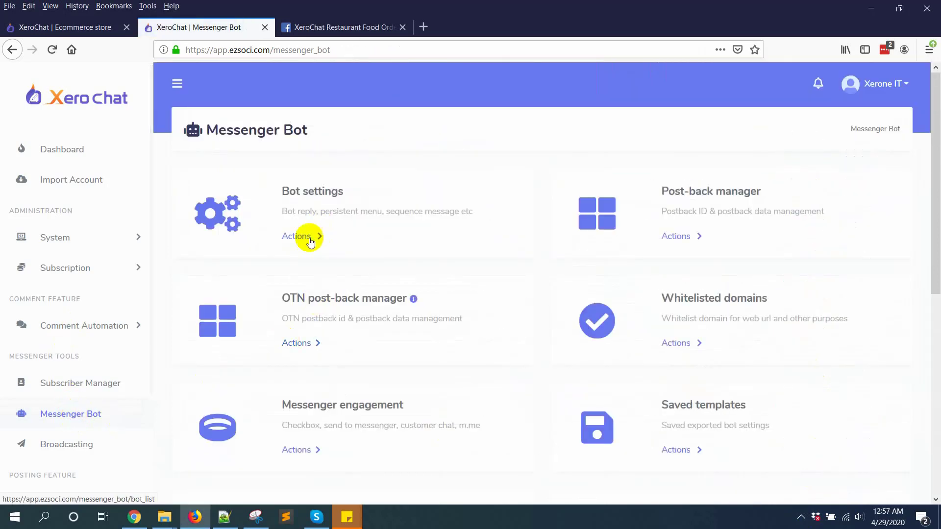
click(302, 238)
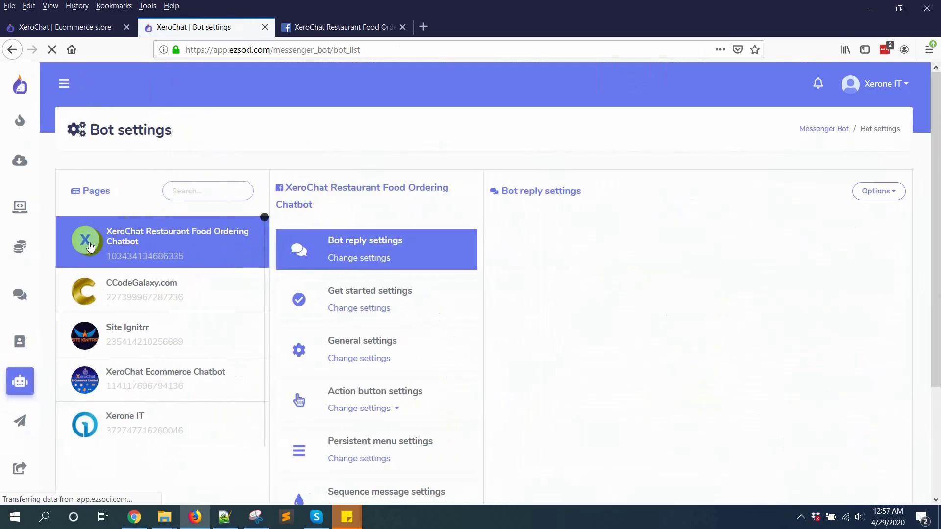
scroll(387, 323, down, 2)
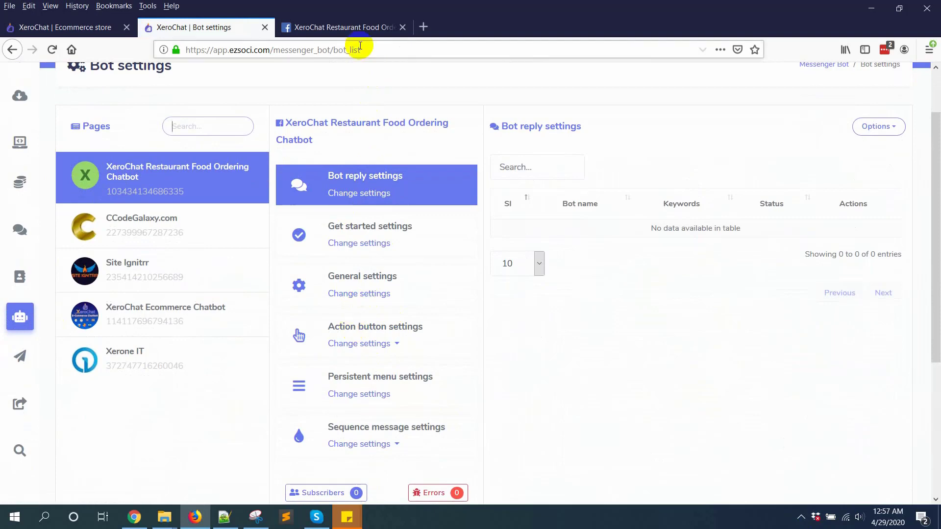
Check the Facebook page's Messenger chat window, then return to the bot settings
click(343, 27)
click(698, 494)
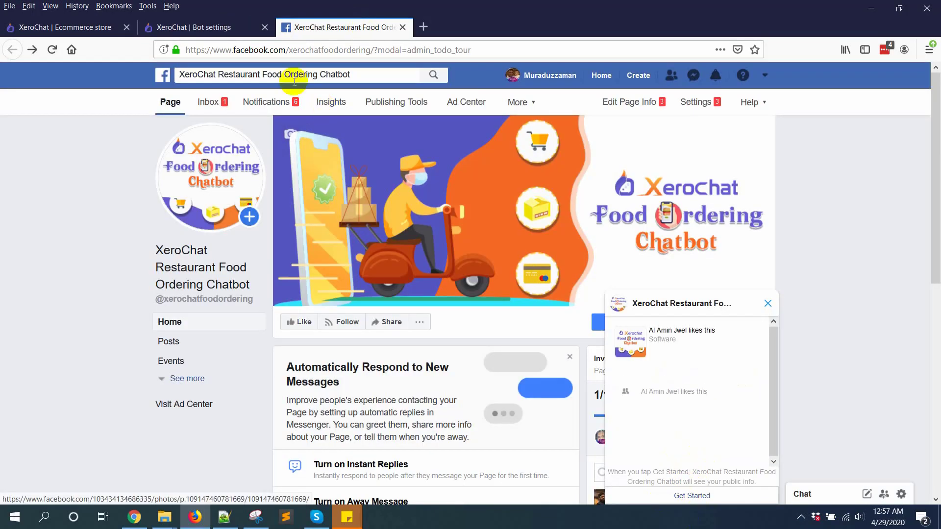
click(196, 27)
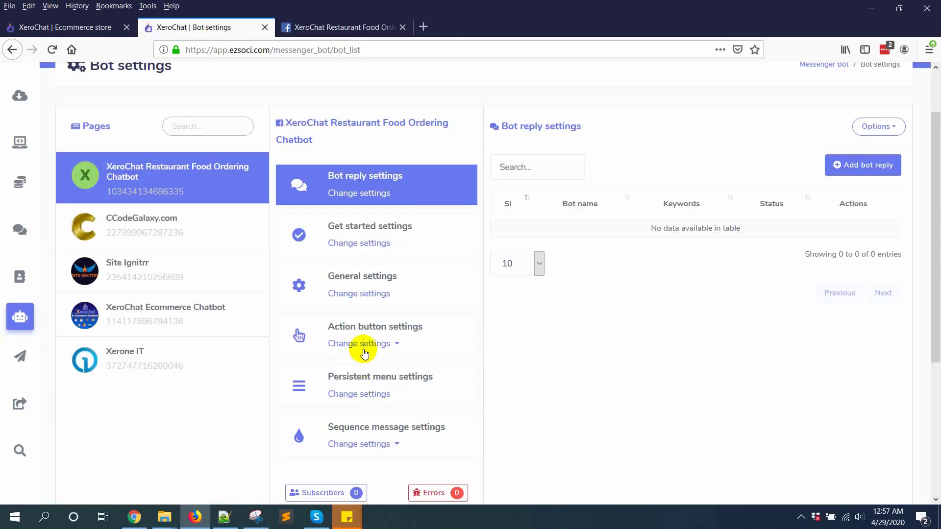
Open the Get-started template from the action button settings and view its reply types
click(362, 351)
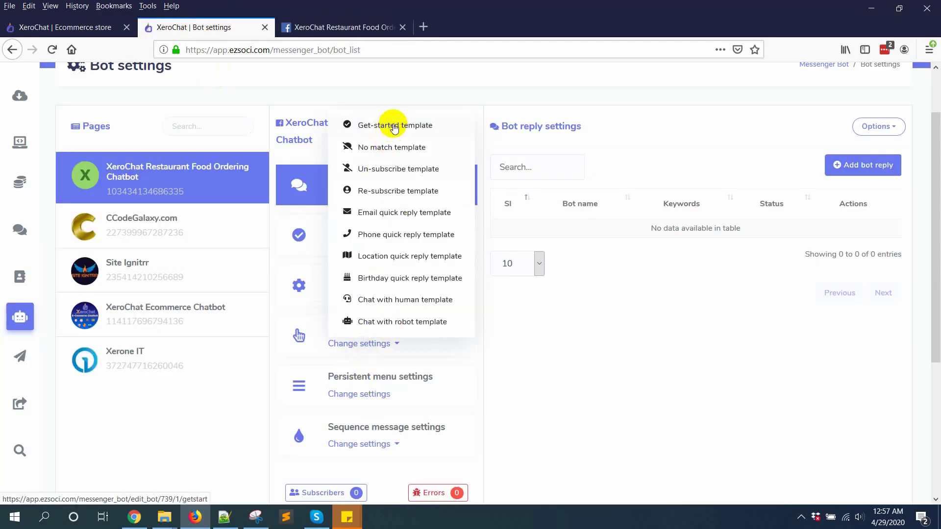
click(390, 124)
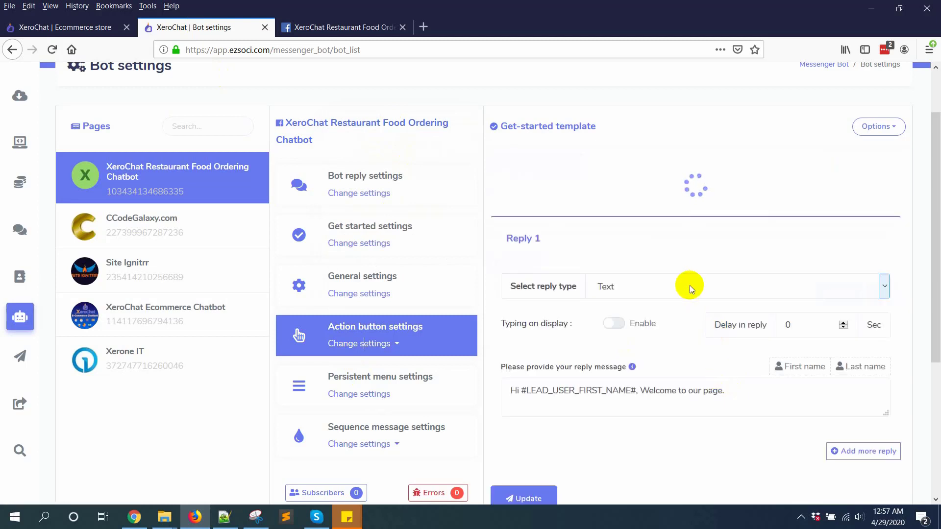
click(708, 233)
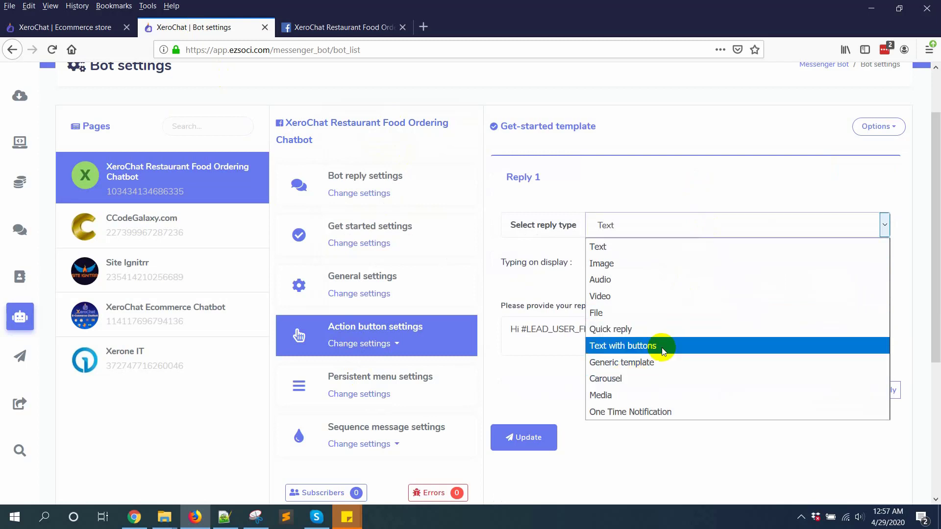
key(Escape)
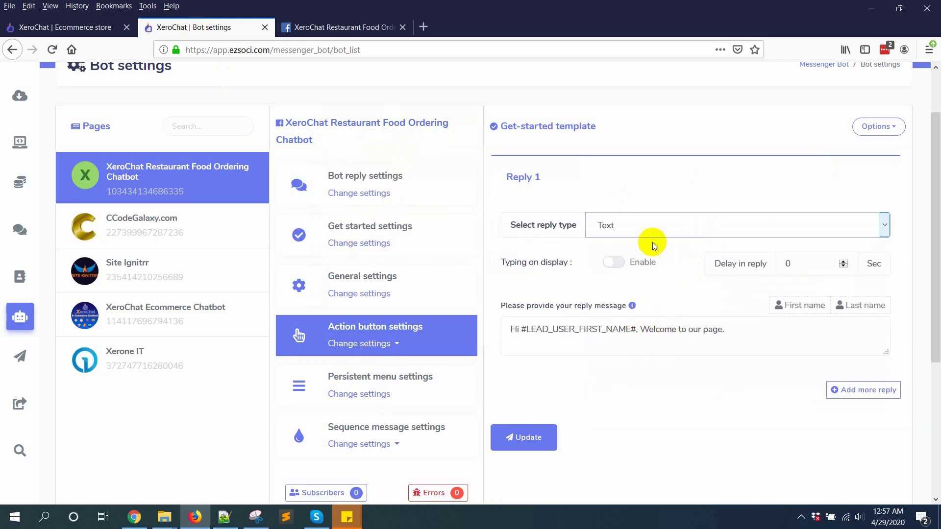
Write Reply 1 as 'Hi #LEAD_USER_FIRST_NAME#, Welcome to XeroChat Restaurent. Order from below.'
scroll(632, 299, down, 2)
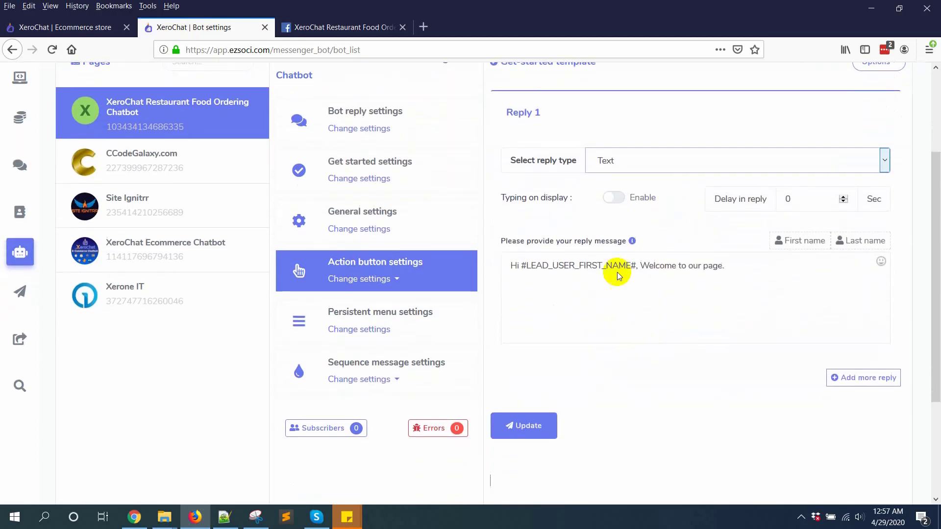
click(602, 278)
click(602, 279)
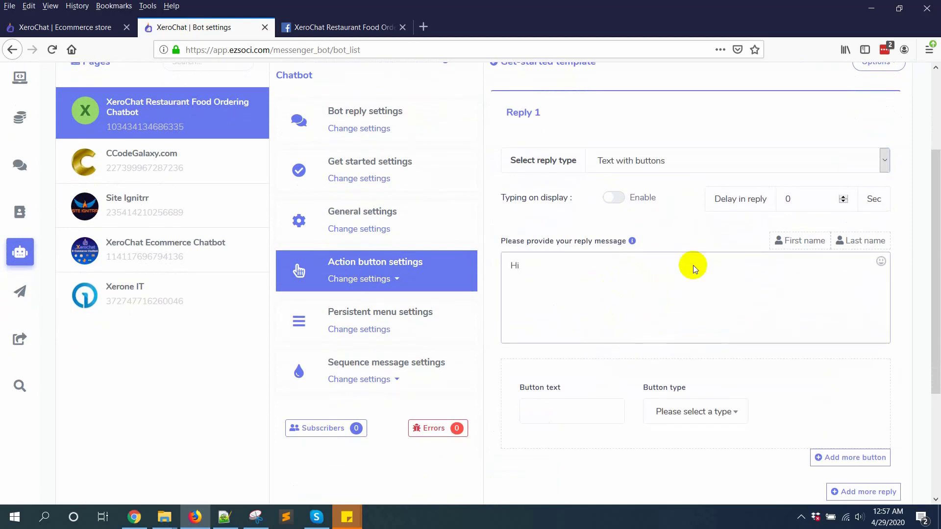
click(794, 240)
click(647, 266)
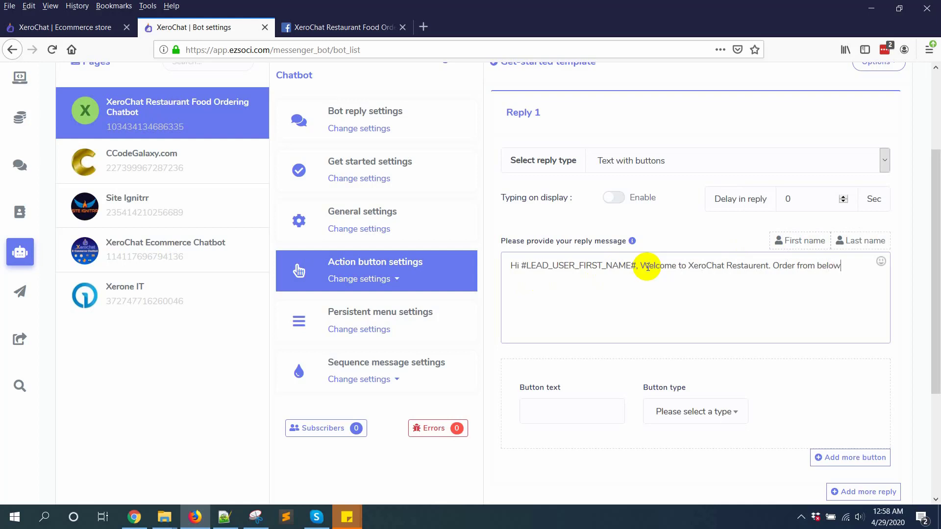
scroll(647, 267, down, 2)
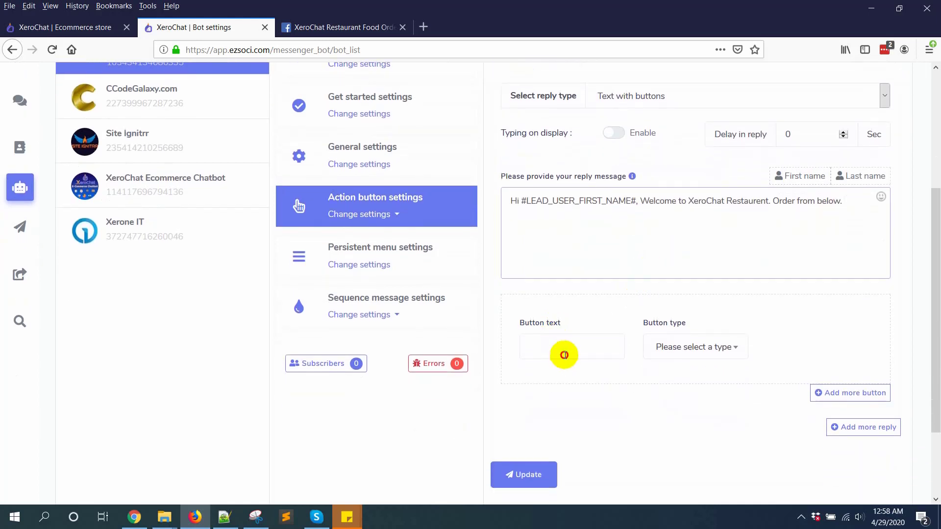
Add a Burger postback button linked to Burger Carousel
click(564, 355)
text(Burger)
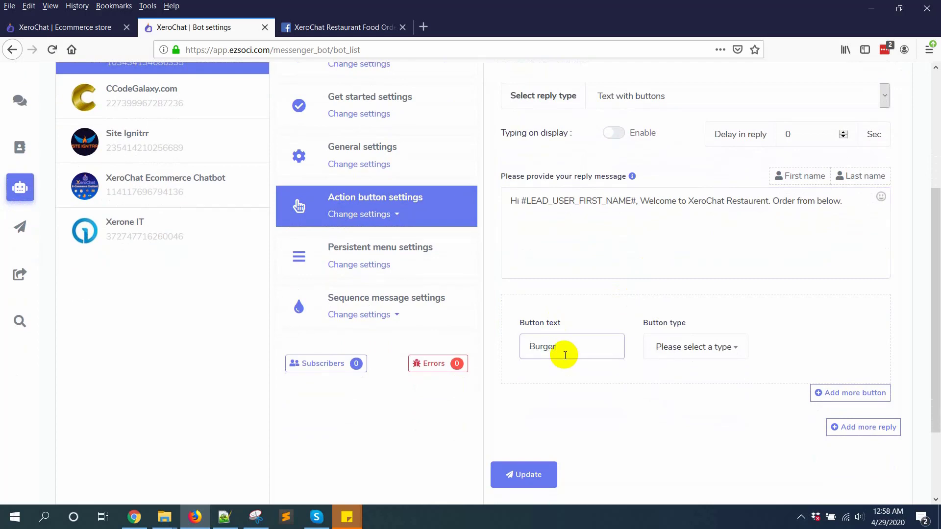
click(712, 348)
click(676, 430)
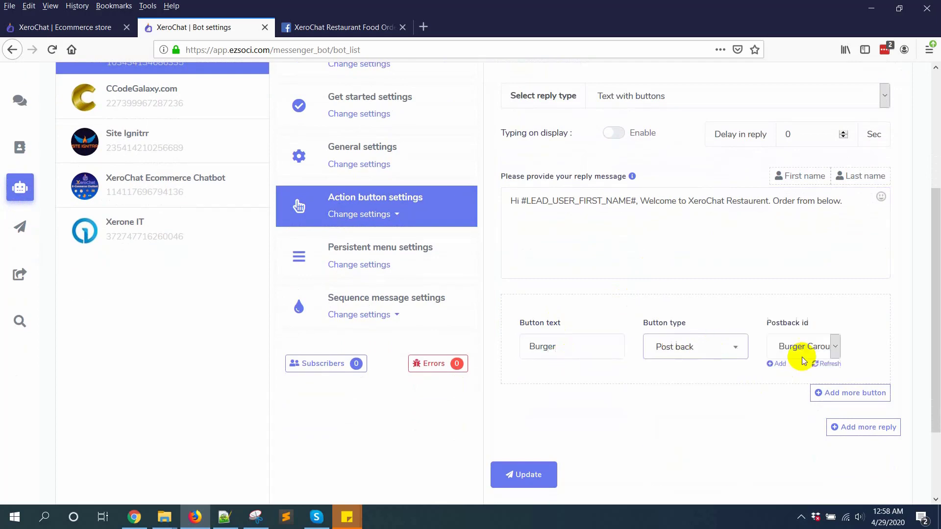
click(809, 347)
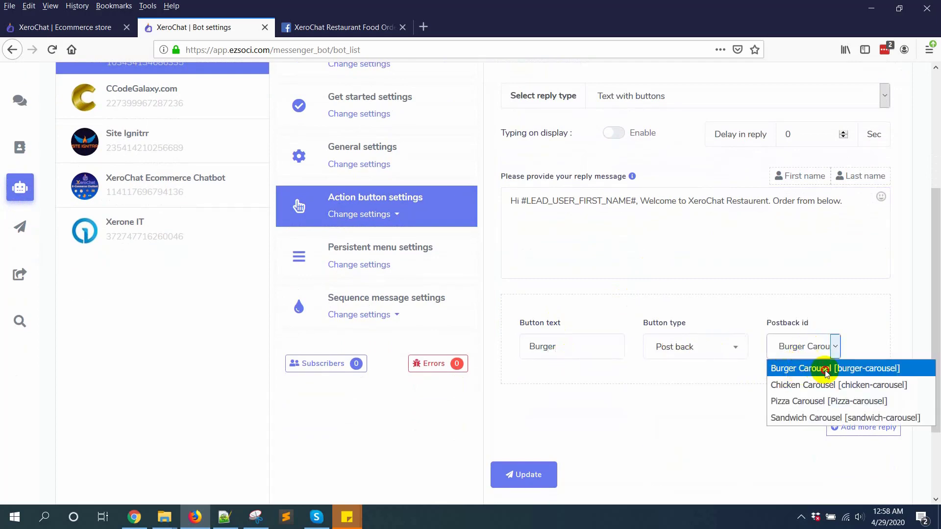
click(804, 368)
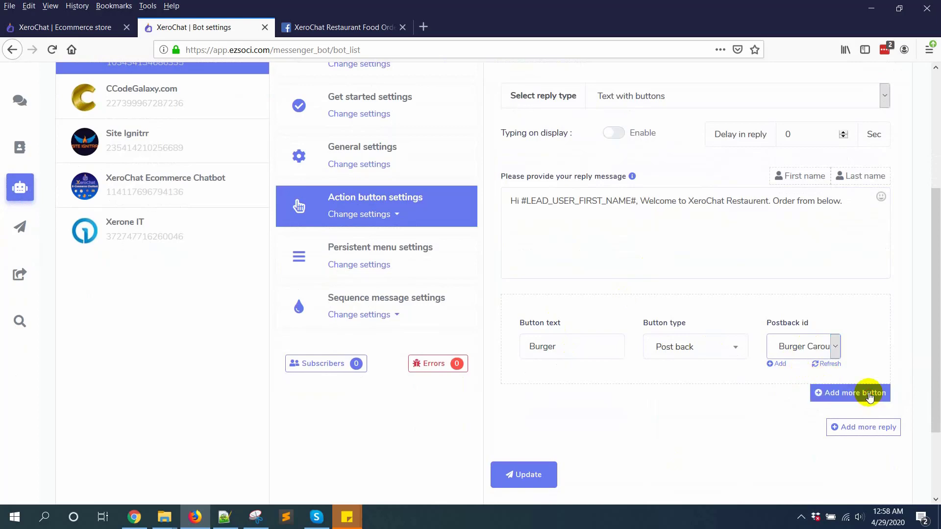
Add a Pizza postback button linked to Pizza Carousel
click(870, 395)
scroll(578, 392, down, 2)
click(566, 338)
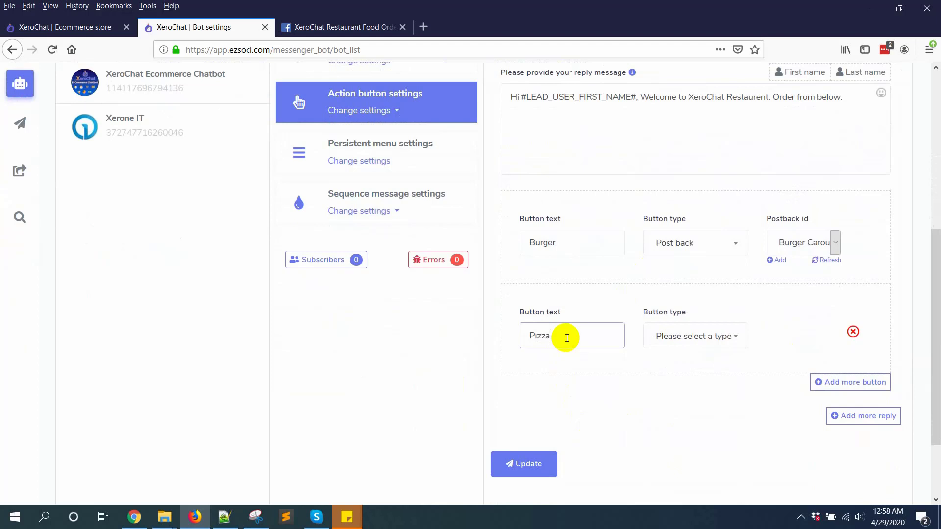
click(698, 336)
click(667, 416)
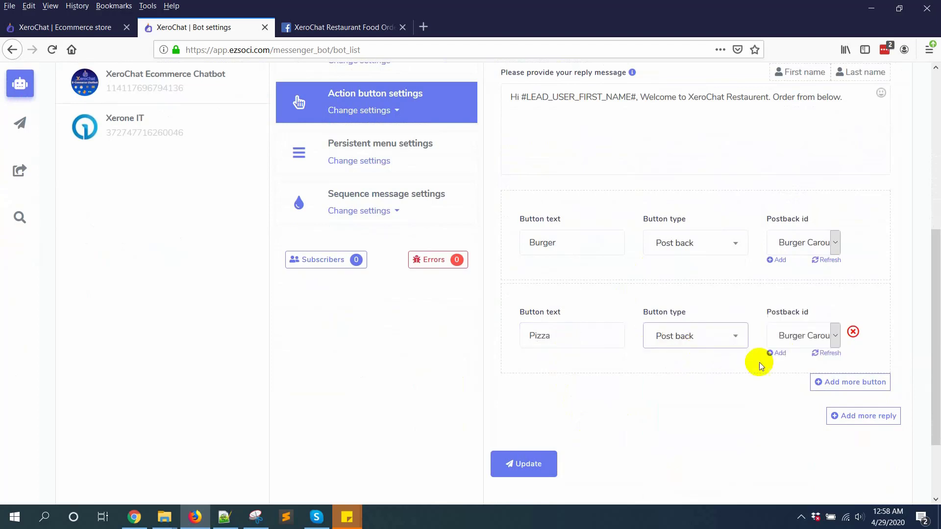
click(798, 336)
key(Escape)
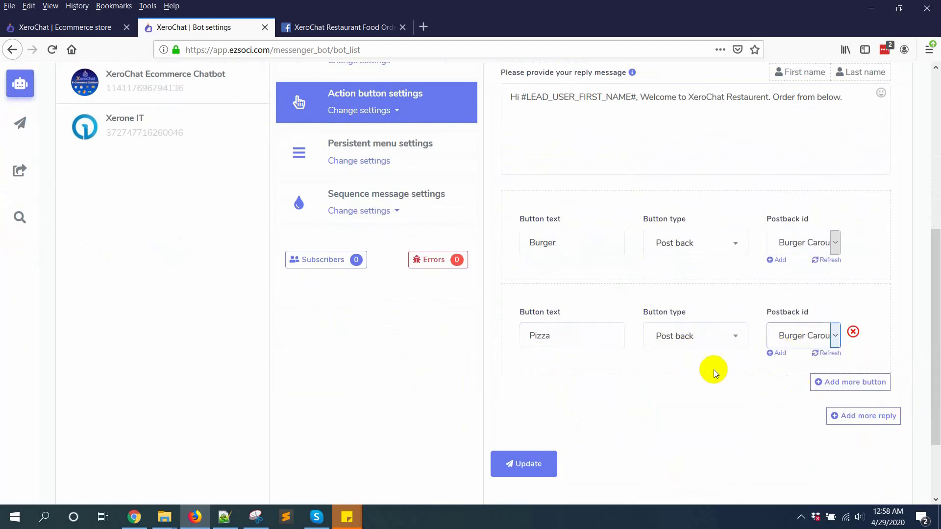
Add a Sandwich postback button linked to Sandwich Carousel, then add a second reply
click(848, 382)
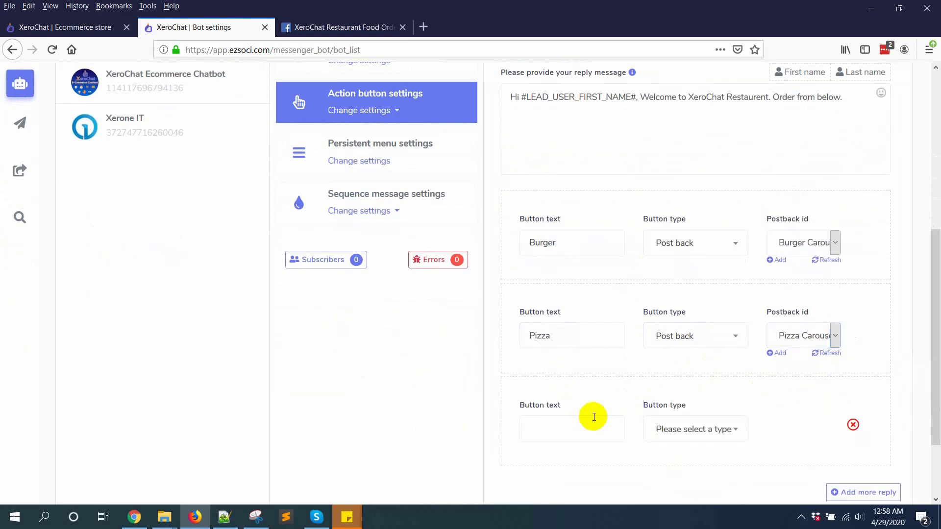
scroll(593, 417, down, 1)
click(561, 360)
text(Sab)
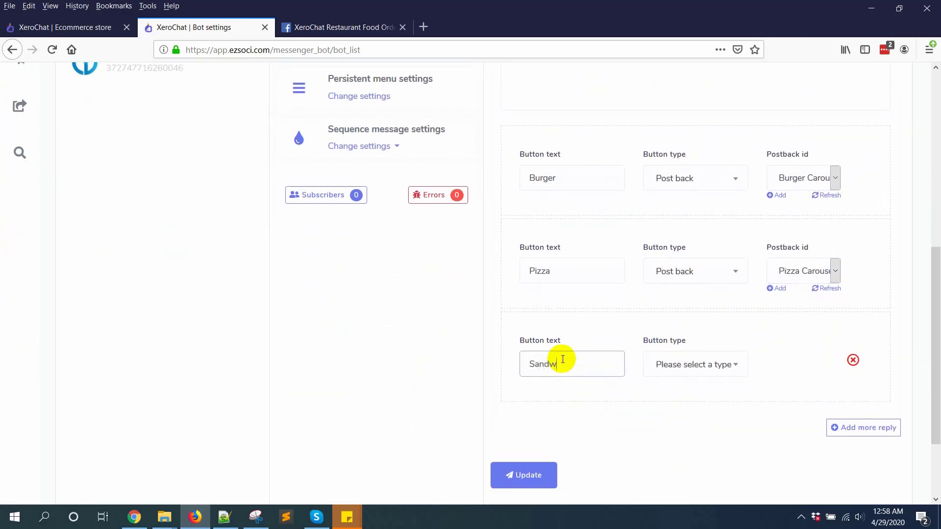
click(686, 368)
click(733, 441)
click(802, 367)
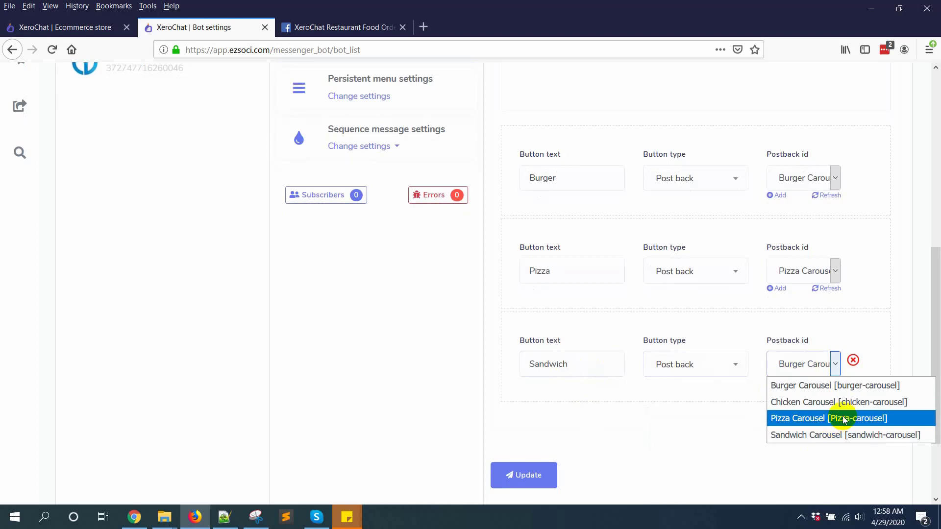
click(789, 435)
scroll(751, 440, down, 2)
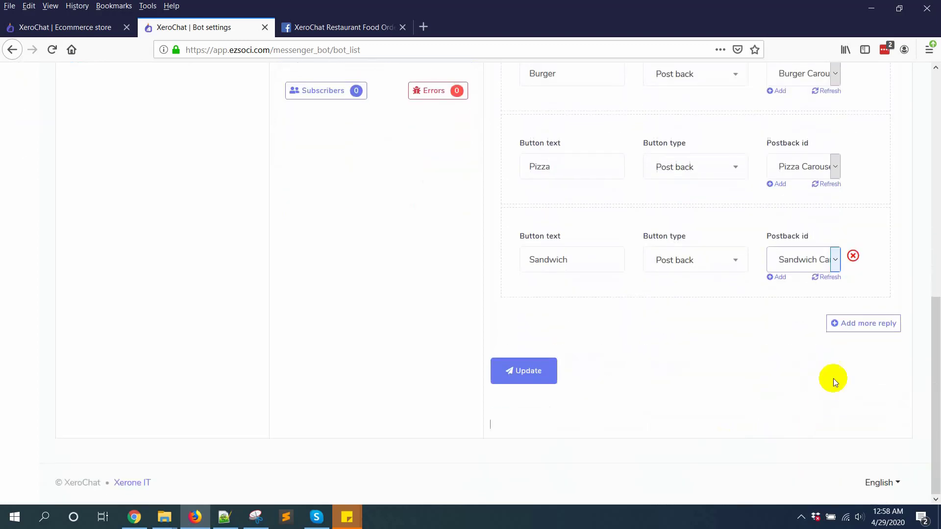
click(864, 323)
Make Reply 2 a text-with-buttons message reading Get More
scroll(667, 355, down, 1)
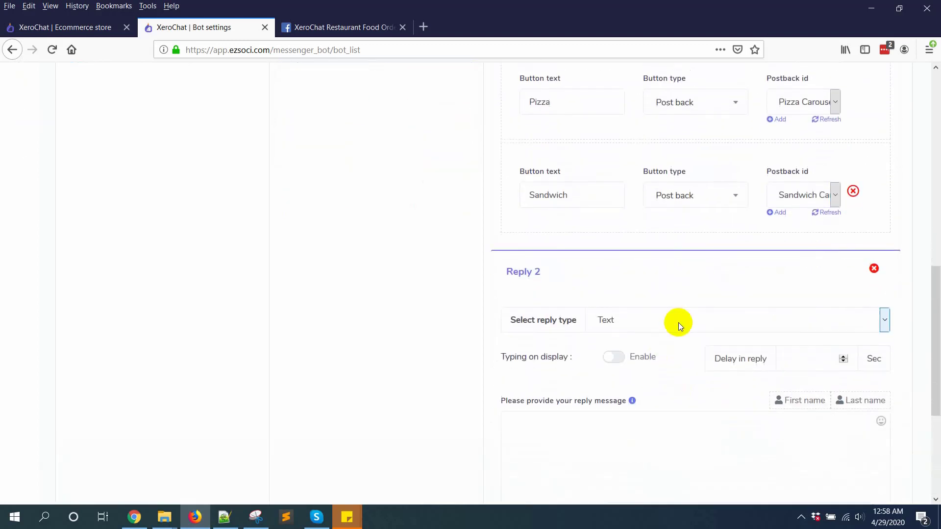
click(679, 319)
click(688, 296)
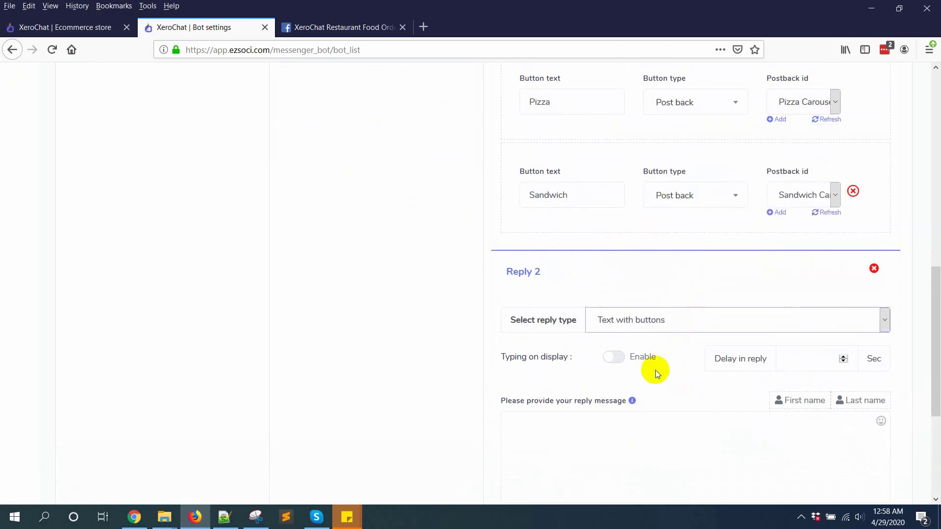
scroll(651, 384, down, 3)
click(613, 272)
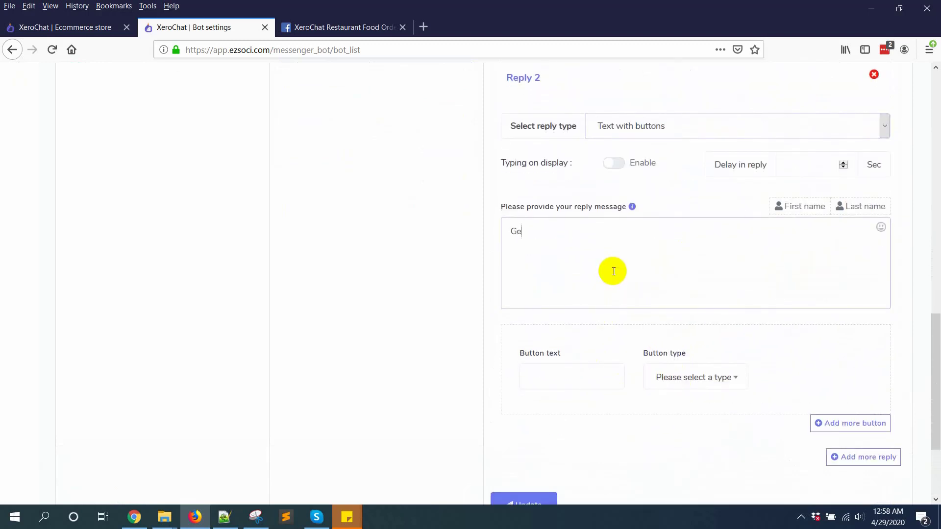
Add a Chicken postback button linked to Chicken Carousel
click(568, 378)
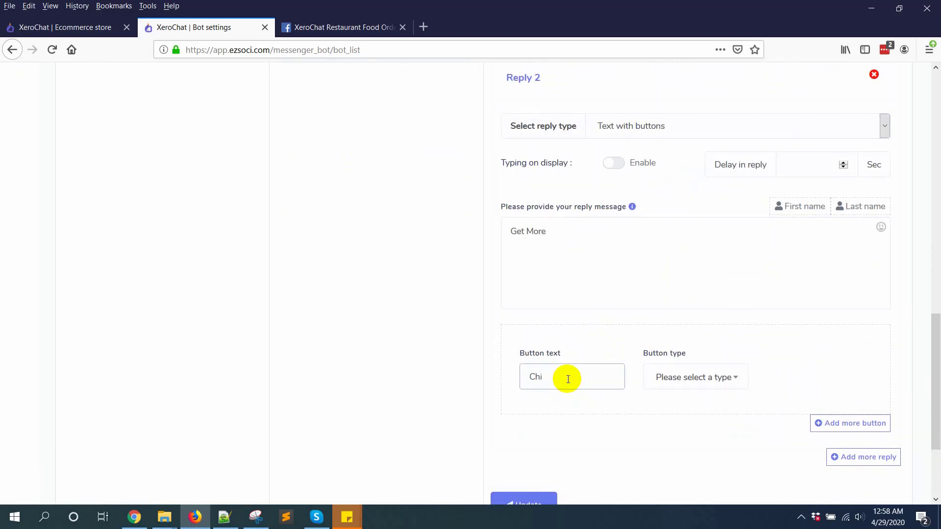
click(667, 378)
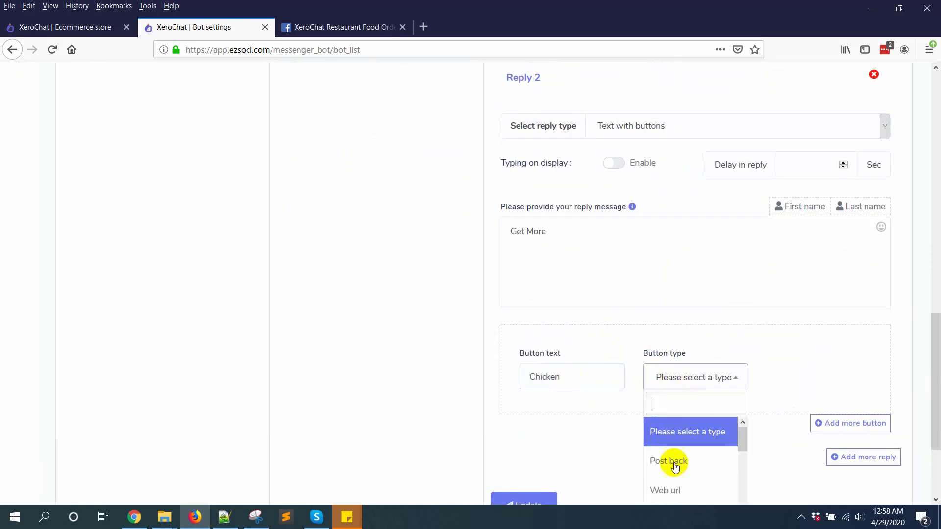
click(669, 461)
click(809, 377)
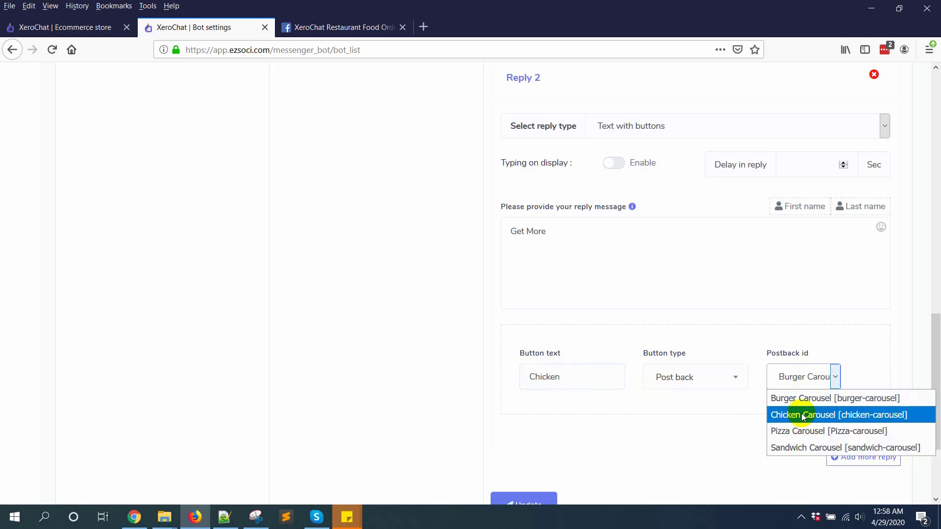
click(730, 443)
Add a second button labelled All Foods and bring up its type choices
click(856, 424)
scroll(625, 367, down, 3)
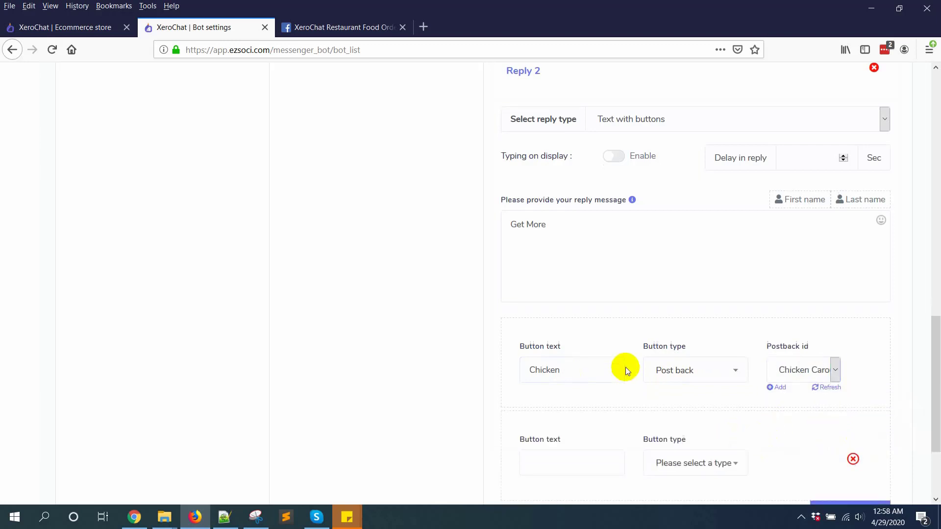
click(552, 341)
text(All Foods)
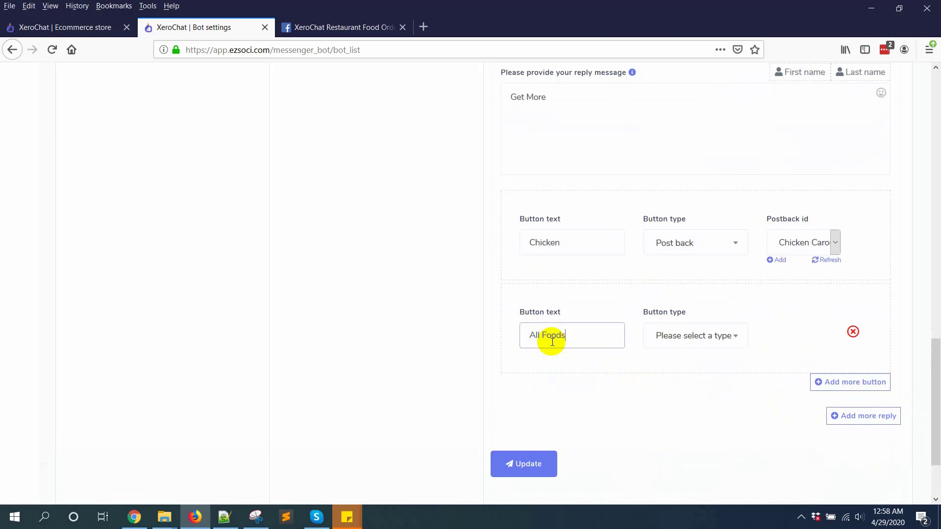
click(714, 335)
scroll(708, 410, down, 2)
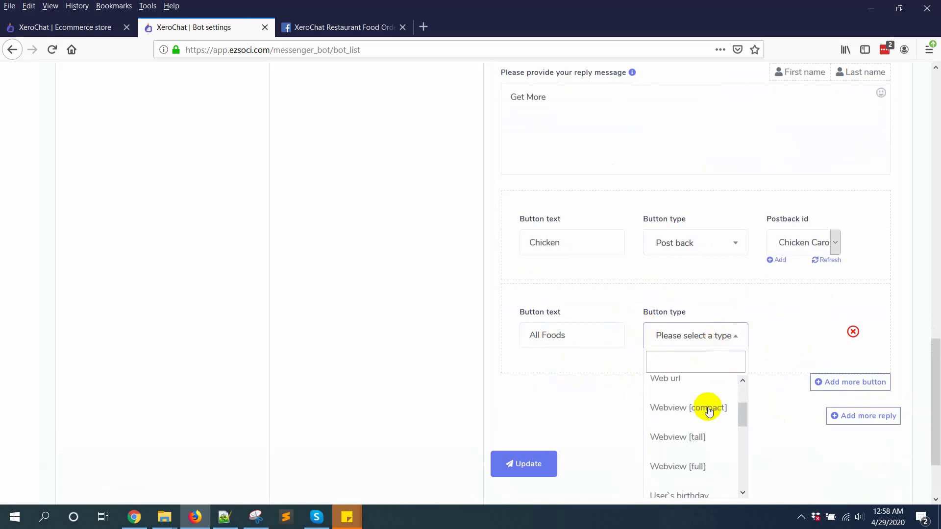
Set All Foods to a full webview of the store URL and update the Get-started reply
click(688, 466)
click(53, 32)
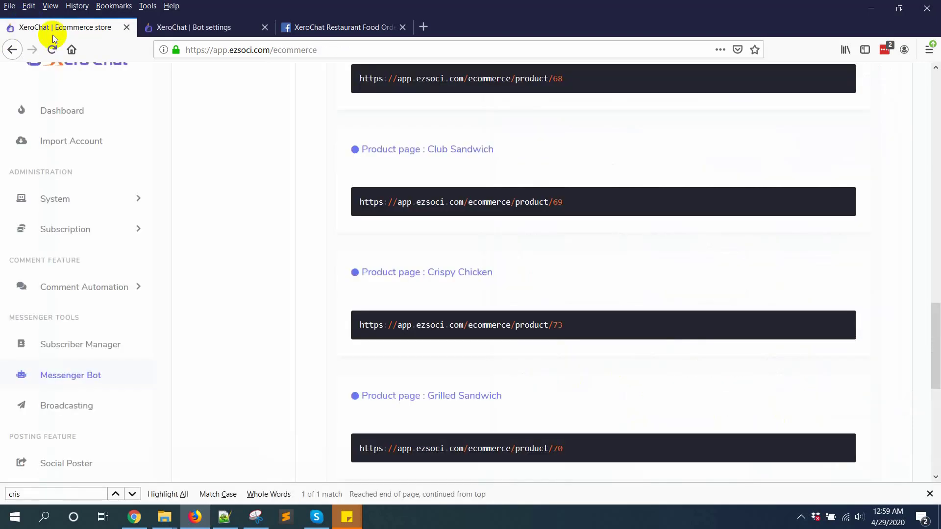
scroll(714, 248, up, 15)
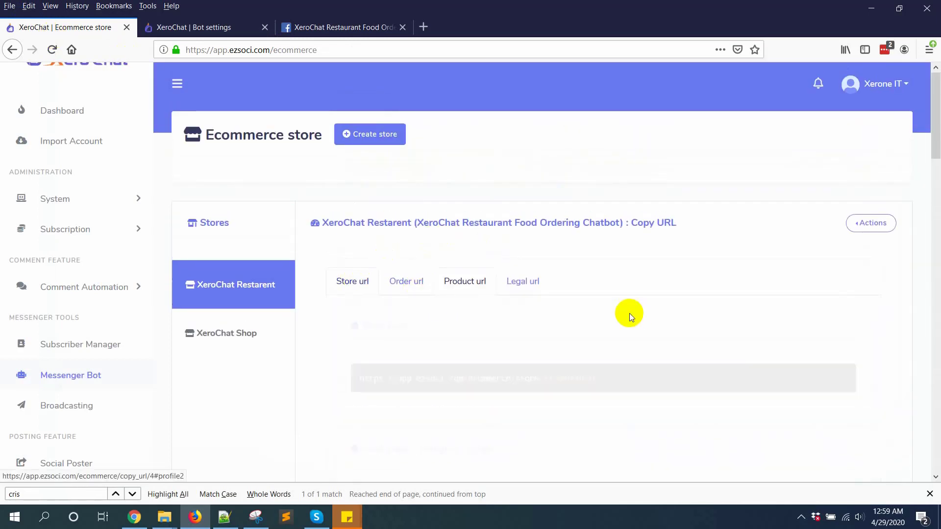
click(839, 378)
click(206, 28)
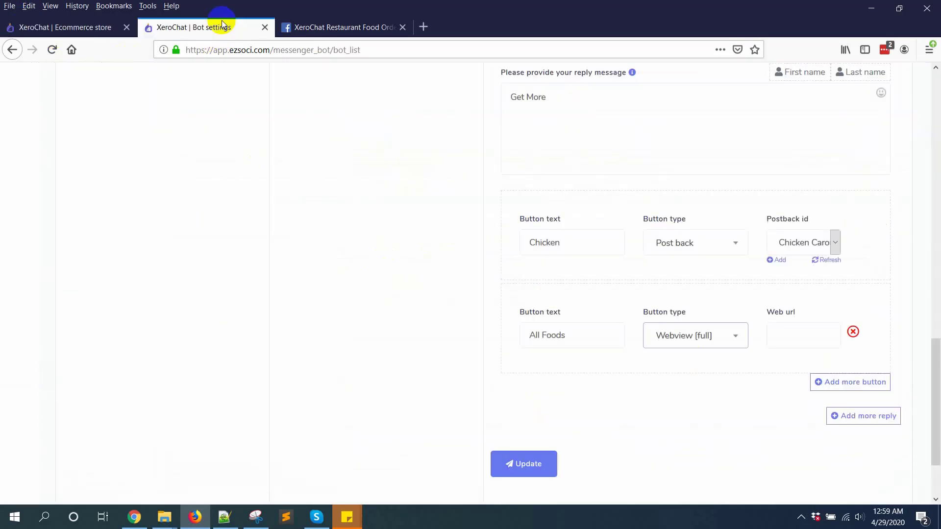
click(776, 339)
key(ctrl+v)
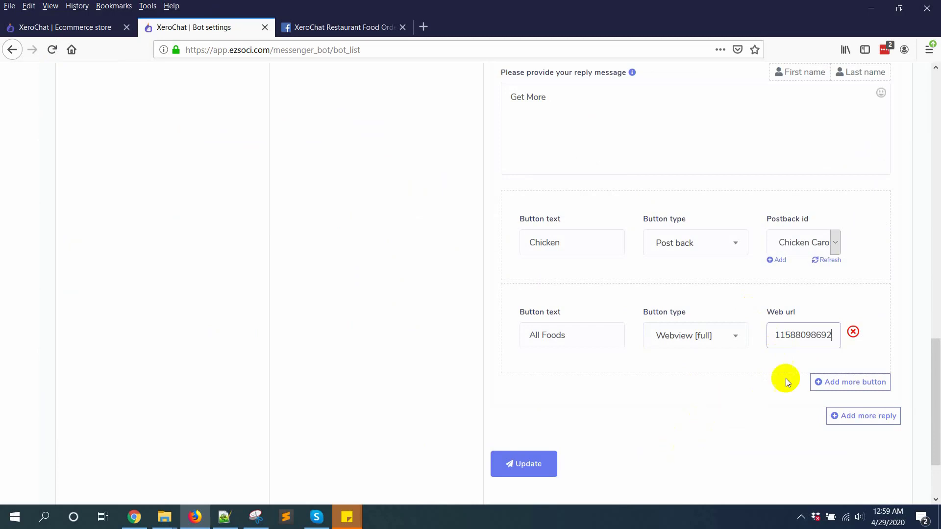
drag(834, 332, 745, 342)
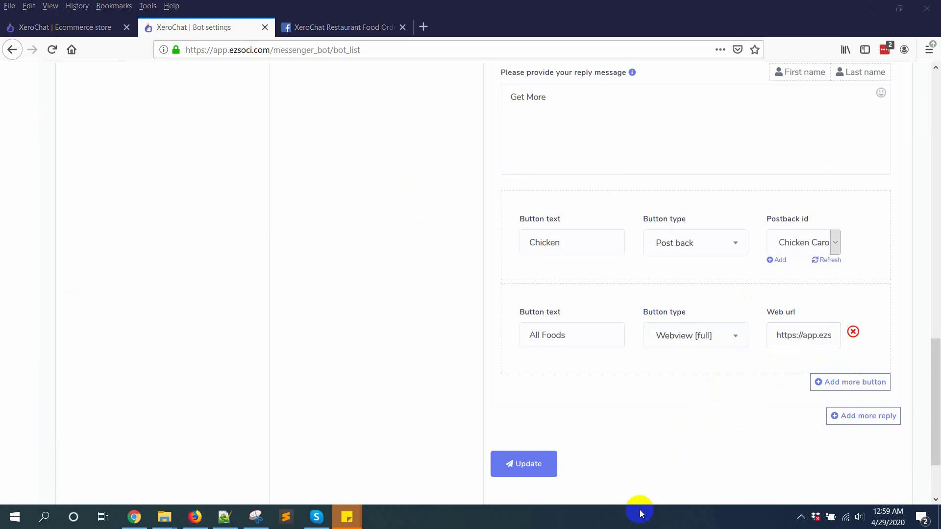
click(504, 353)
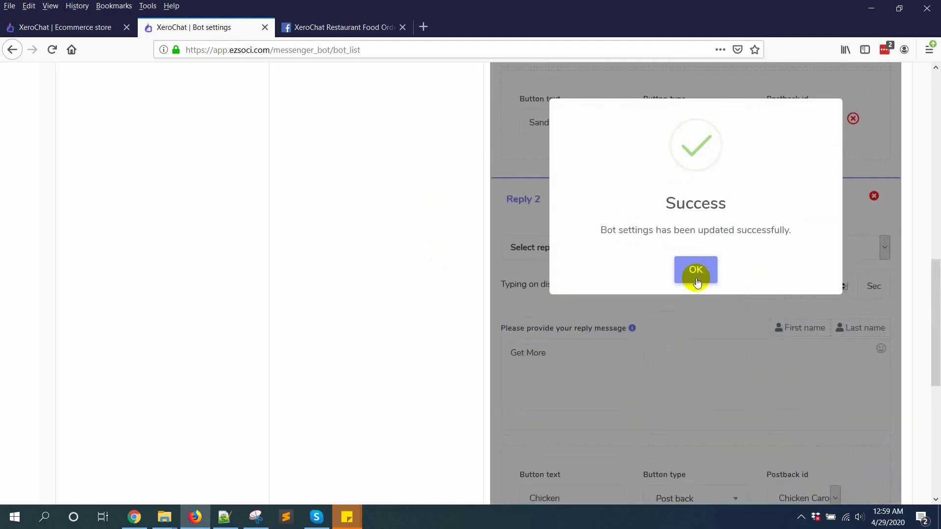
click(695, 270)
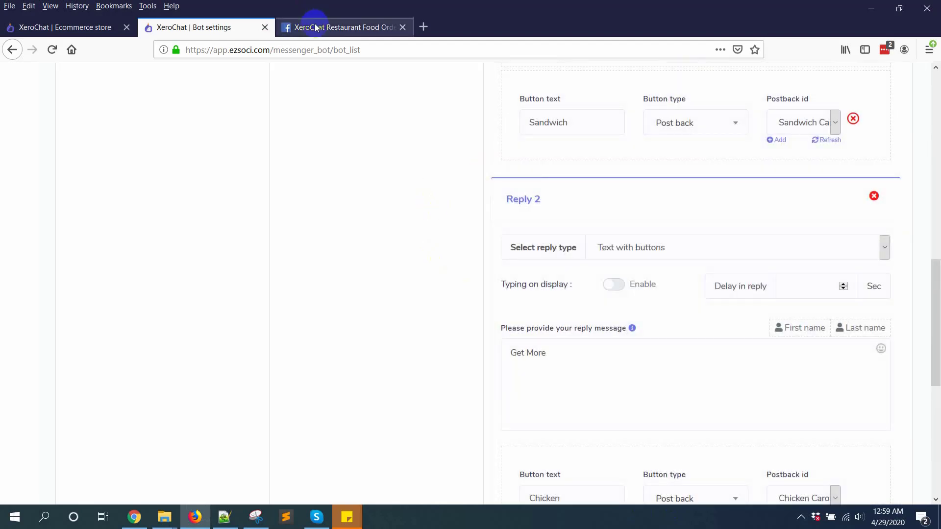
Message the restaurant page, press Get Started, and review the bot's greeting and buttons
click(324, 27)
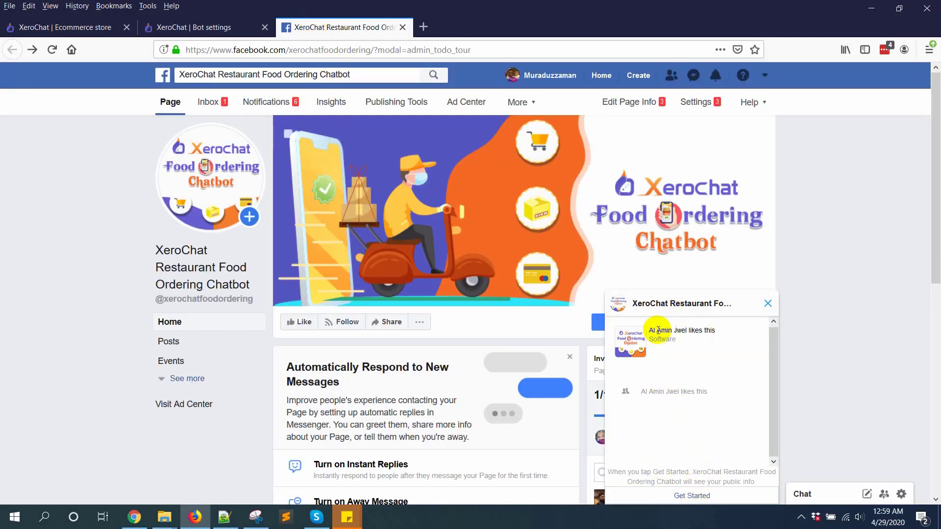
click(768, 303)
click(628, 335)
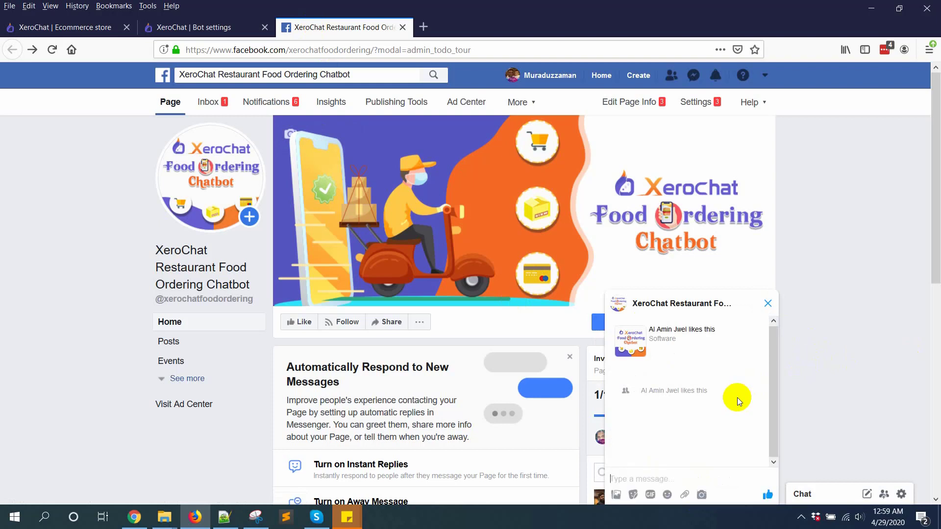
click(677, 496)
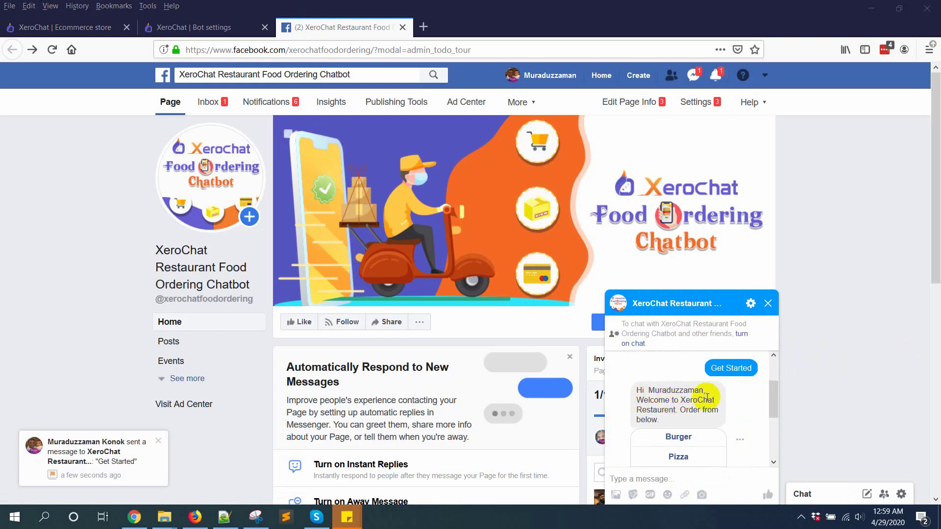
scroll(707, 398, down, 1)
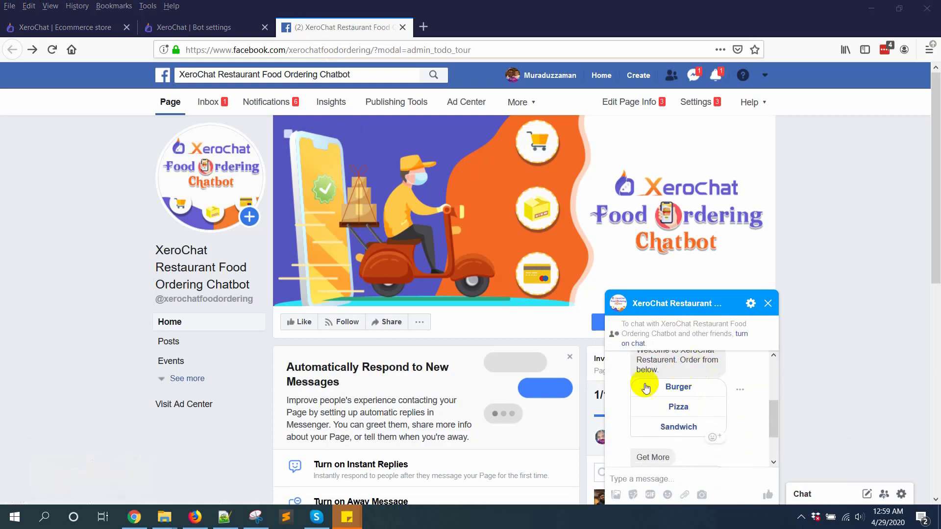
scroll(662, 428, down, 1)
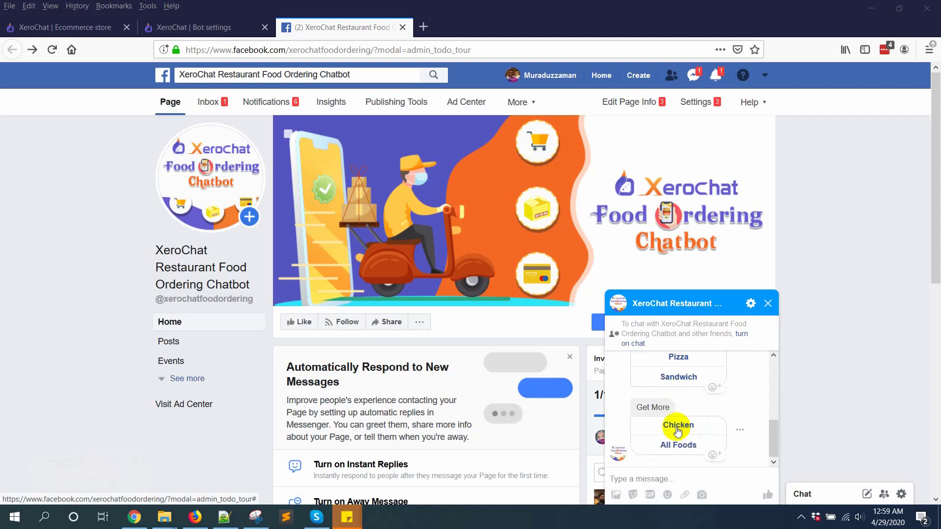
scroll(688, 455, up, 1)
scroll(688, 453, down, 1)
scroll(686, 445, up, 2)
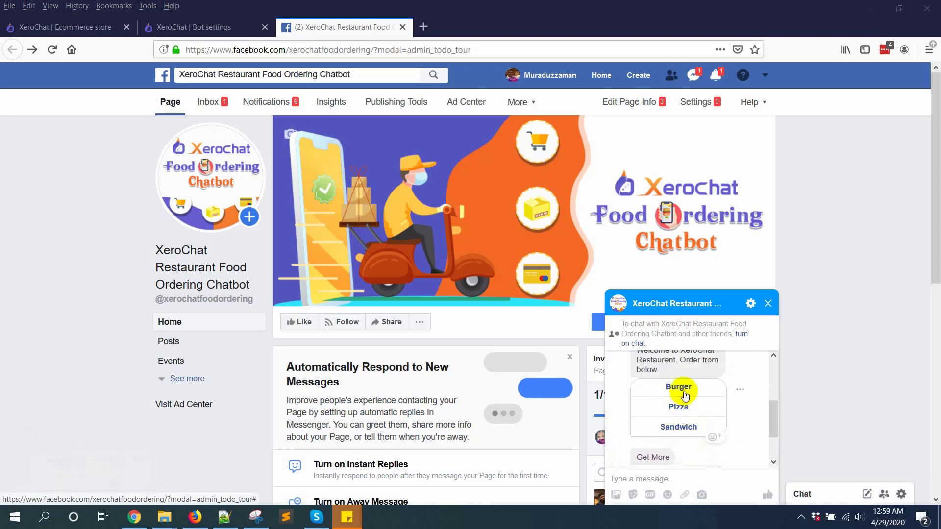
Request the burger menu and order the Chicken Burger from the carousel
click(684, 394)
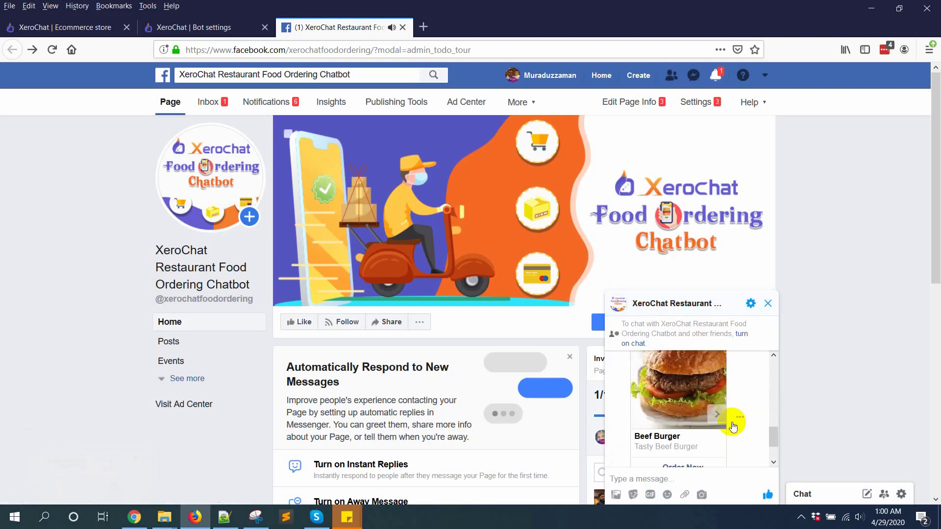
click(717, 416)
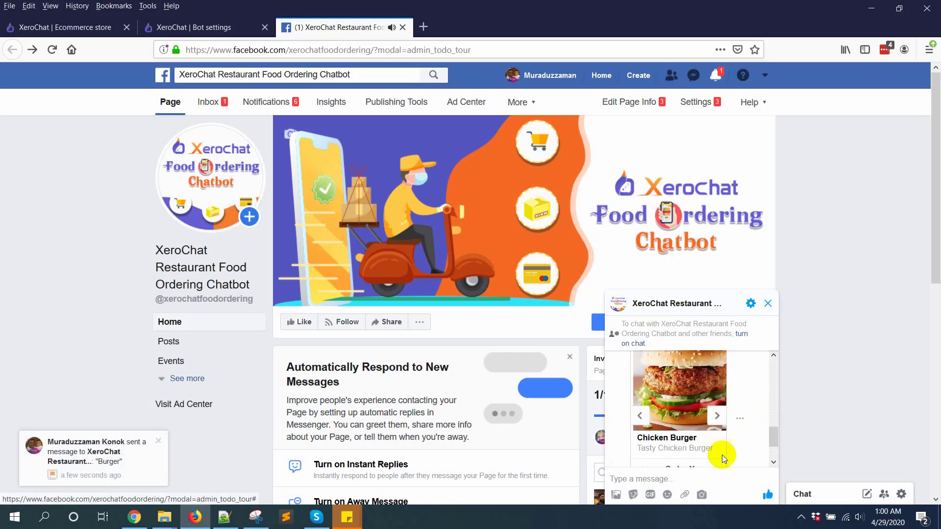
click(718, 417)
scroll(723, 431, down, 2)
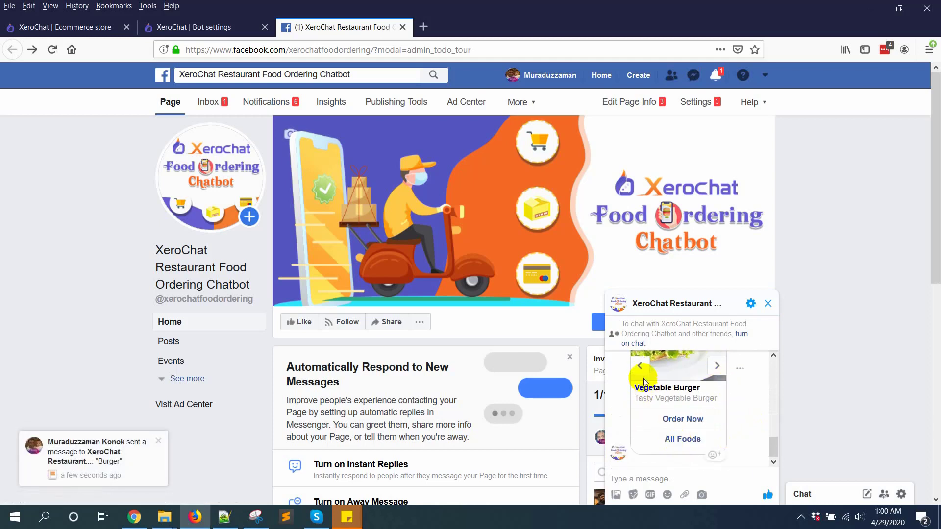
click(637, 364)
click(681, 419)
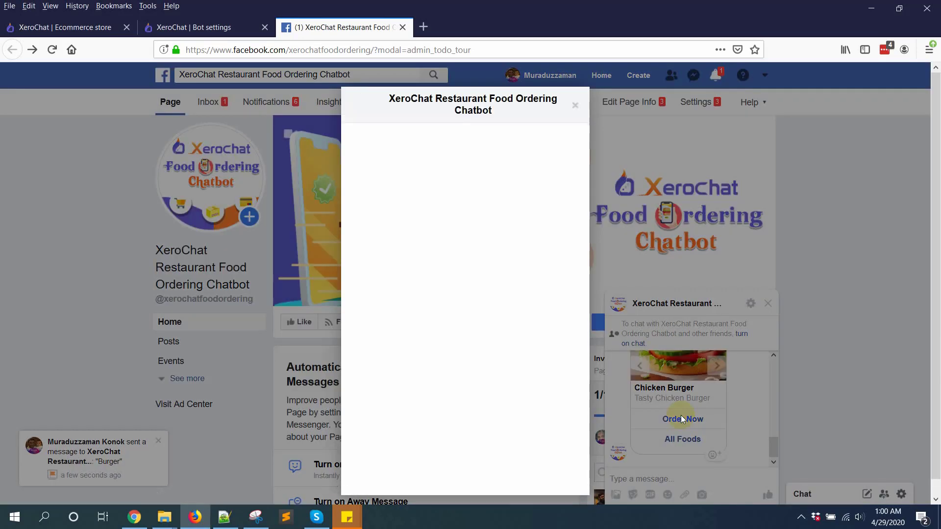
Buy the Chicken Burger, review the $5.00 checkout summary, and close the order window
click(802, 518)
scroll(475, 308, down, 3)
scroll(490, 345, up, 5)
scroll(478, 329, down, 3)
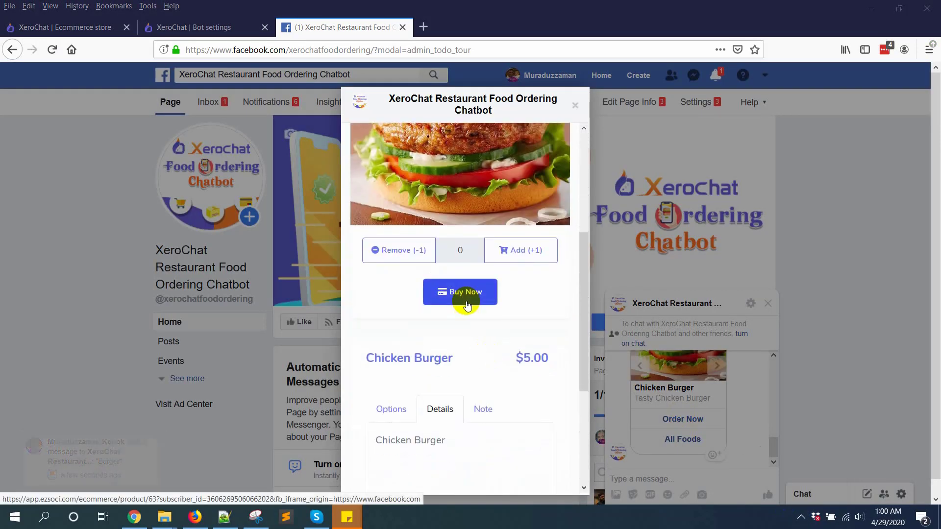
click(467, 304)
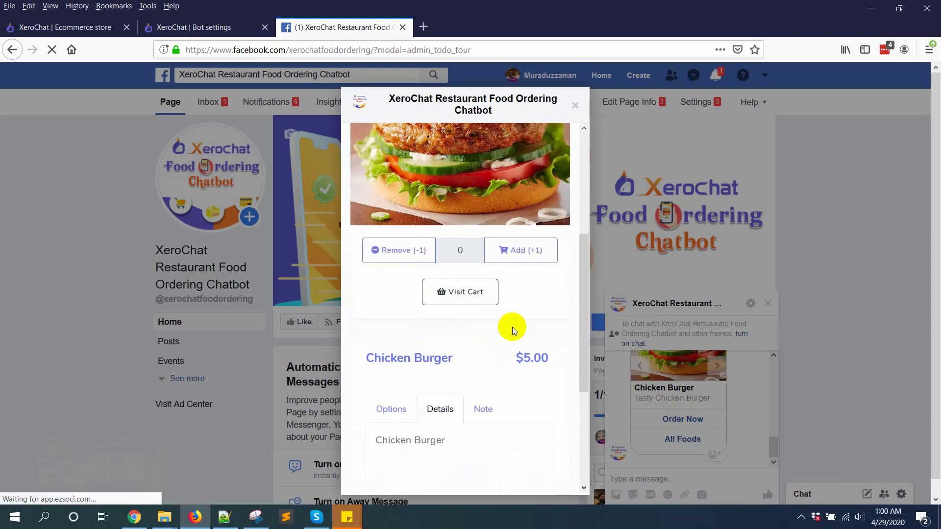
scroll(515, 327, down, 5)
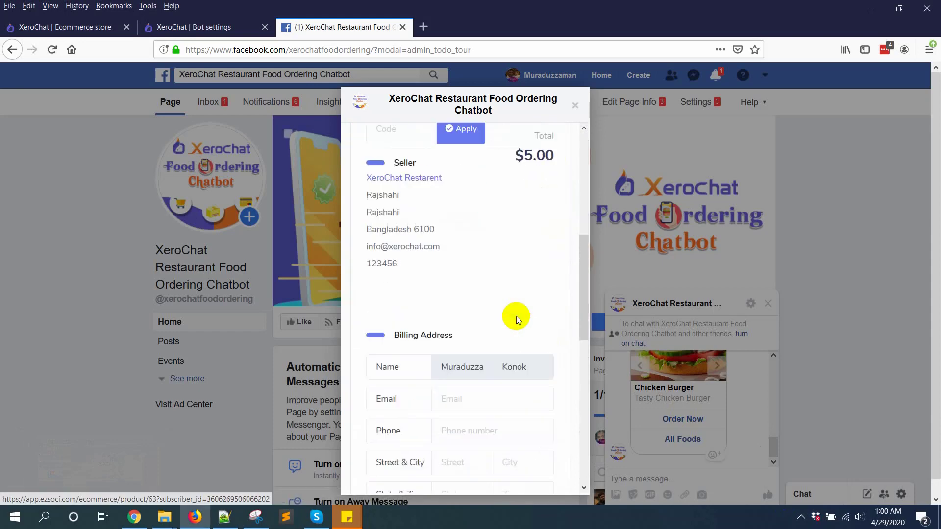
scroll(510, 332, up, 4)
drag(416, 328, 414, 329)
scroll(498, 355, down, 1)
scroll(527, 190, up, 3)
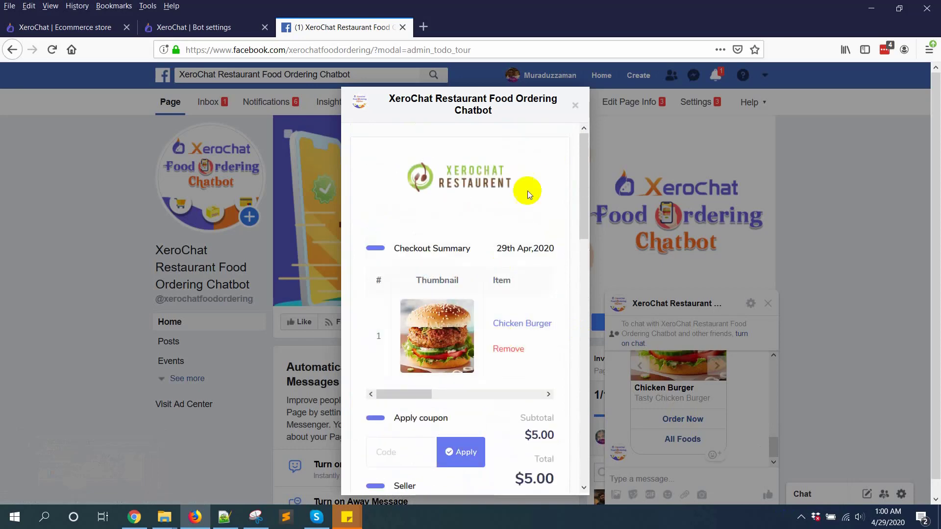
click(577, 104)
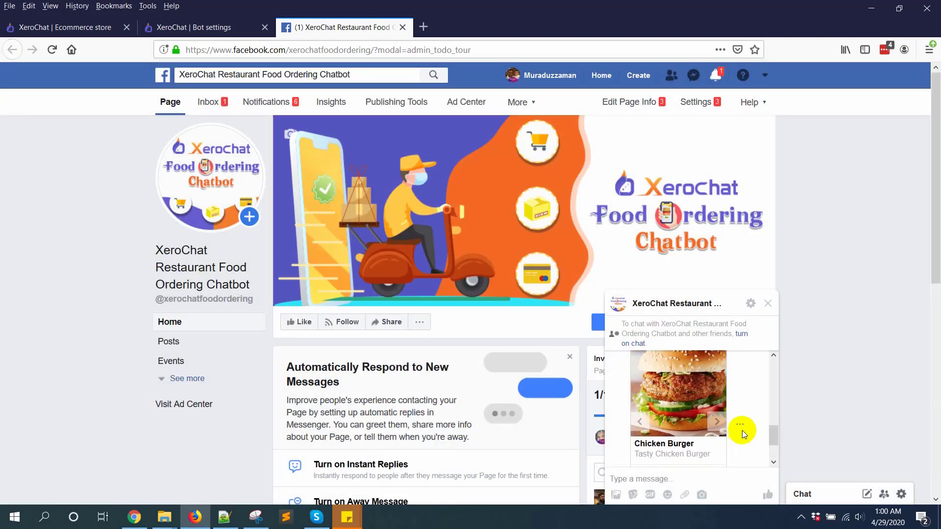
scroll(741, 423, down, 2)
scroll(684, 392, up, 2)
Request the pizza menu and add one Chicago Pizza at $20.00 to the cart
click(684, 396)
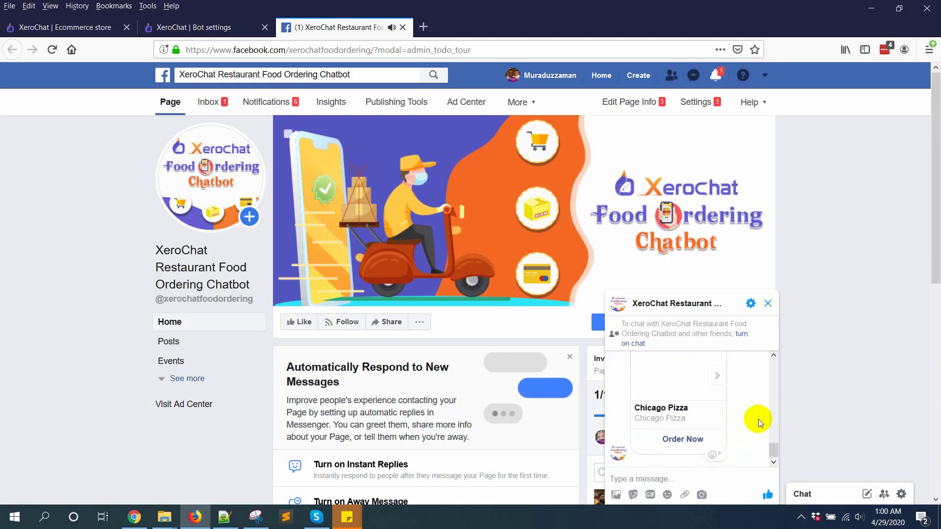
click(677, 442)
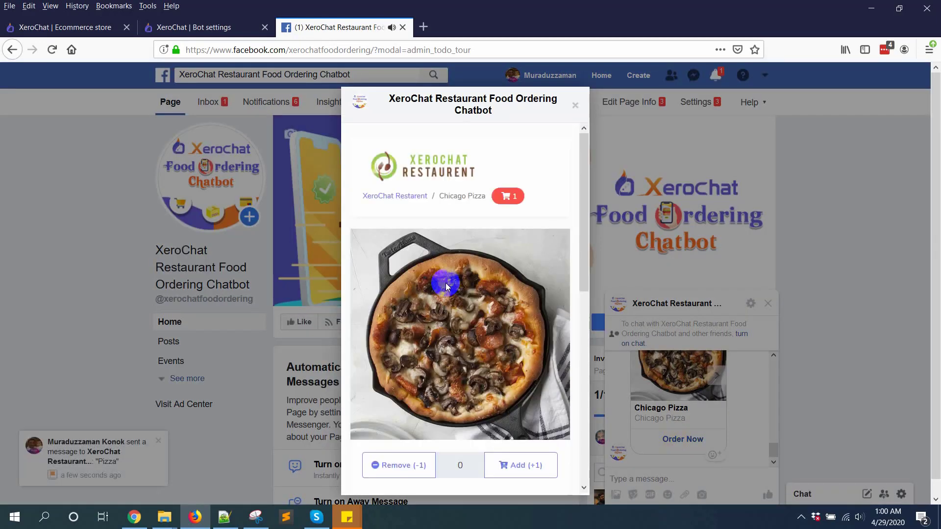
scroll(460, 287, down, 5)
scroll(475, 319, up, 2)
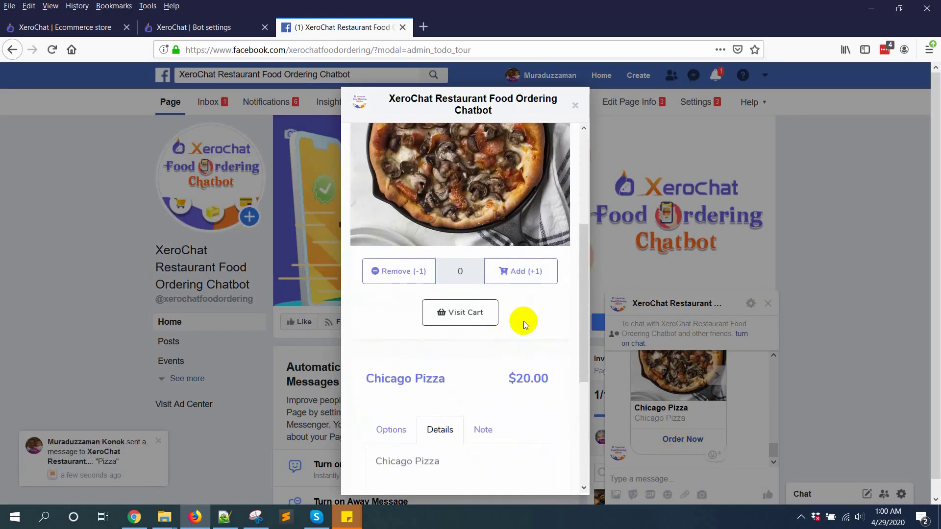
scroll(533, 333, up, 3)
scroll(534, 332, up, 2)
scroll(533, 333, down, 5)
scroll(533, 333, up, 1)
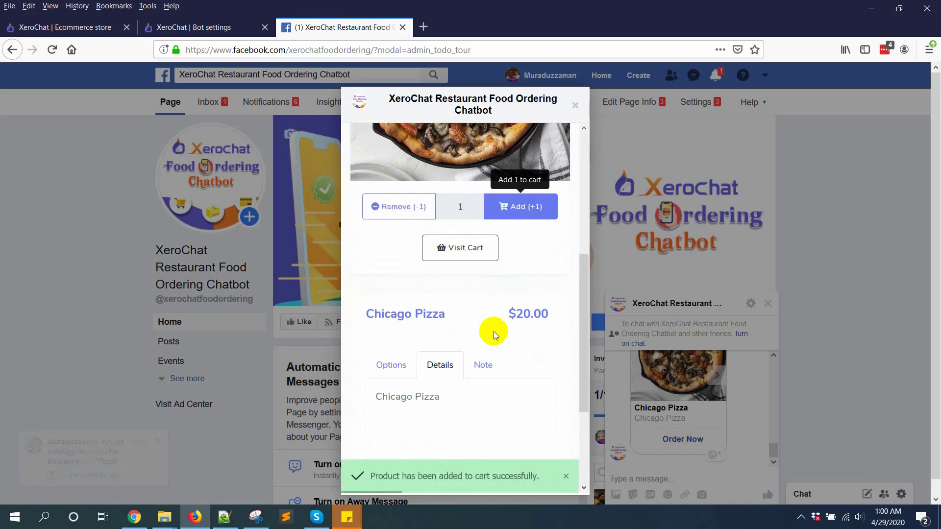
scroll(506, 332, up, 5)
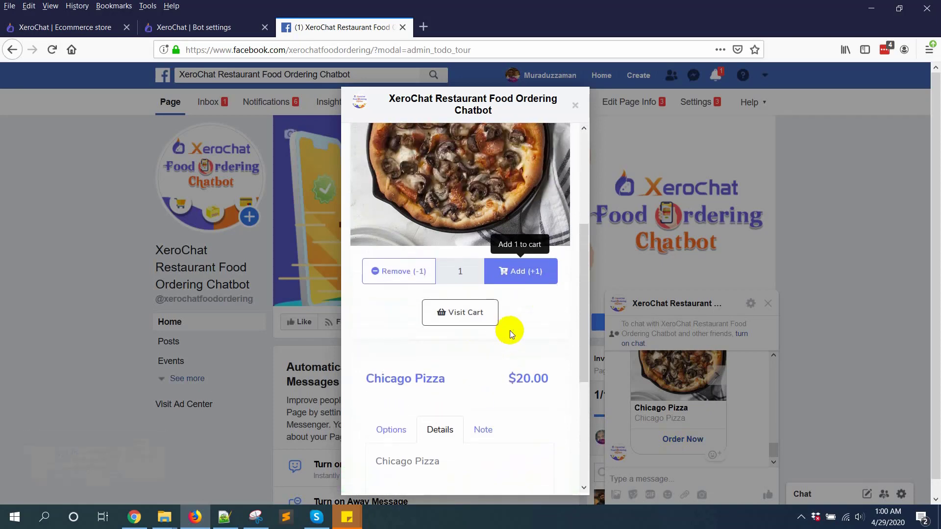
scroll(495, 292, down, 4)
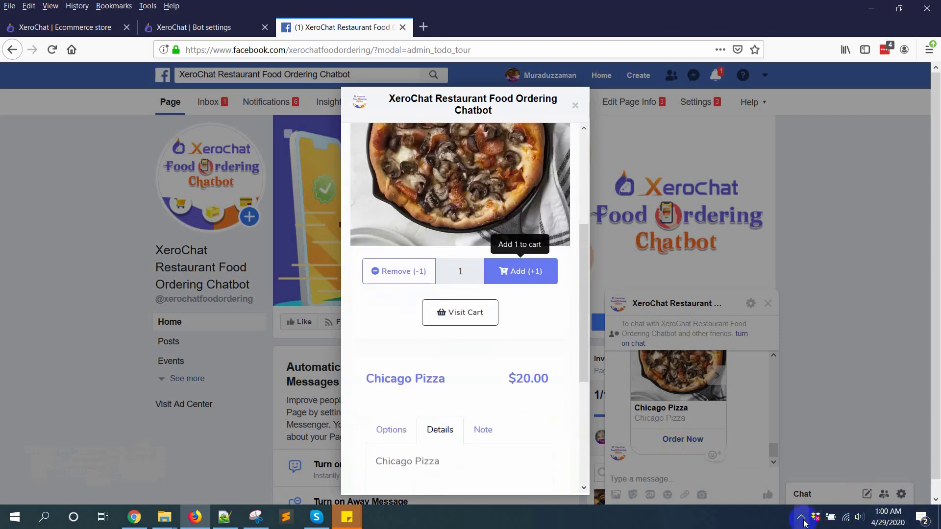
click(801, 516)
scroll(500, 206, up, 4)
Open the cart's checkout summary and fill in the customer's e-mail and phone number
click(513, 196)
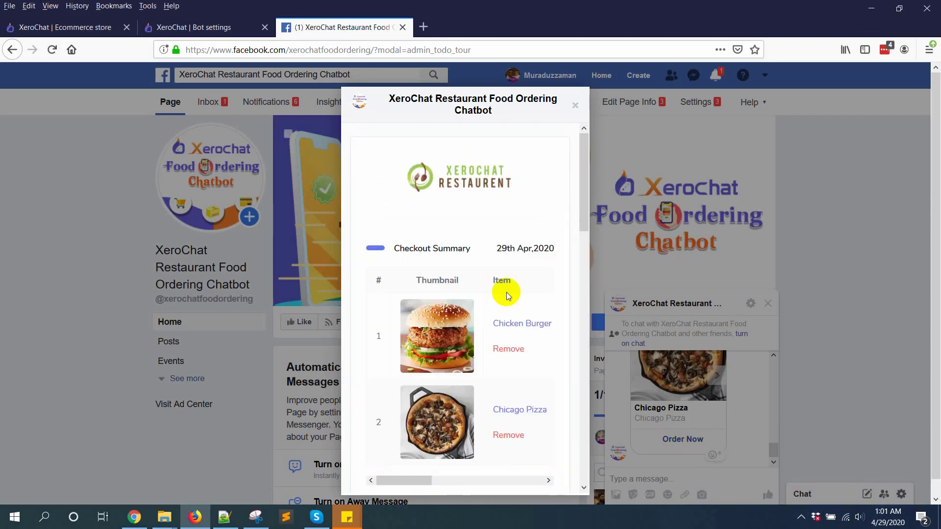
scroll(507, 294, down, 15)
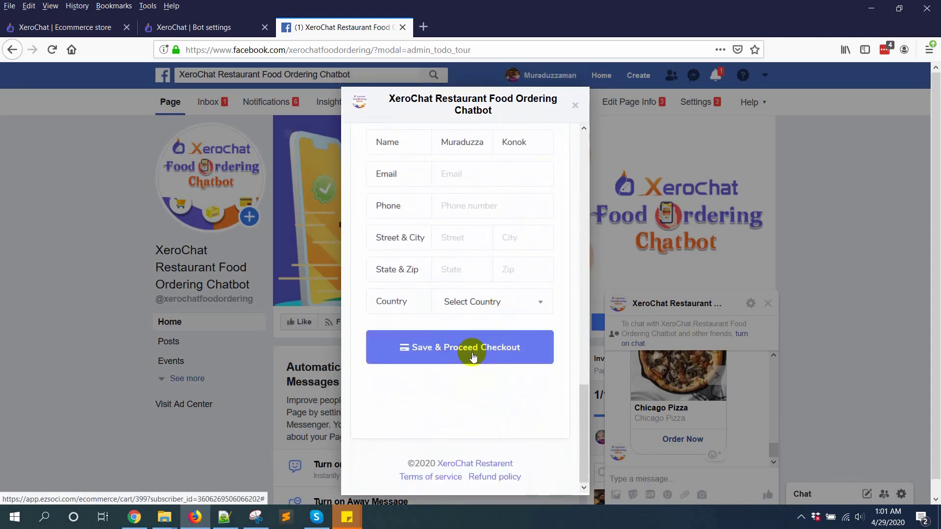
scroll(484, 336, up, 6)
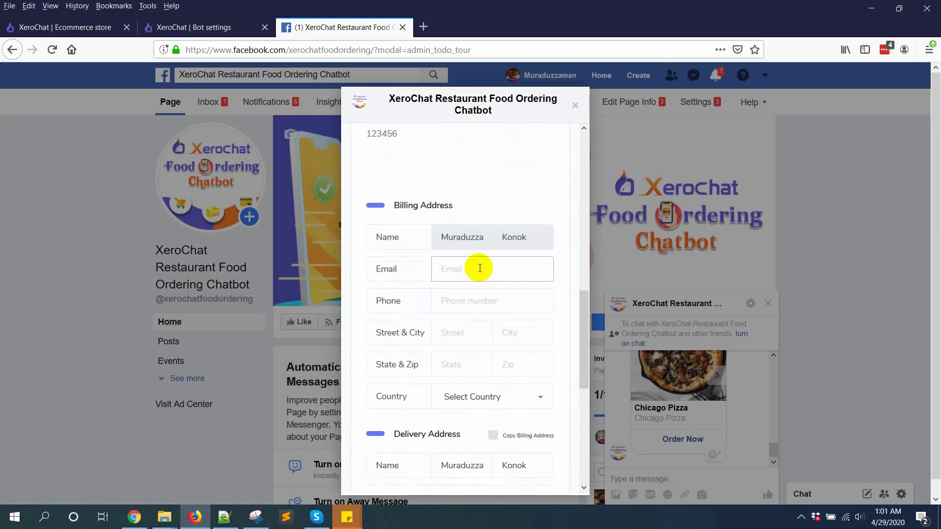
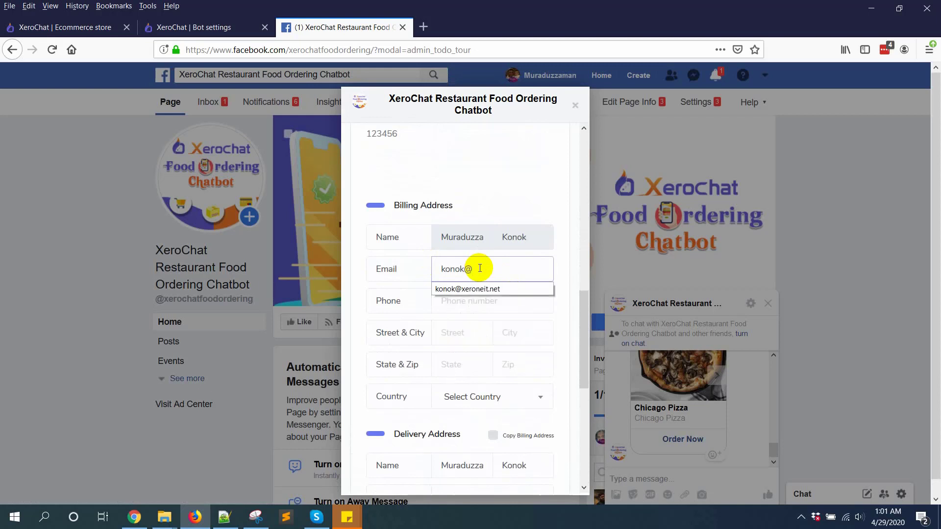
click(472, 289)
click(472, 299)
text(12345)
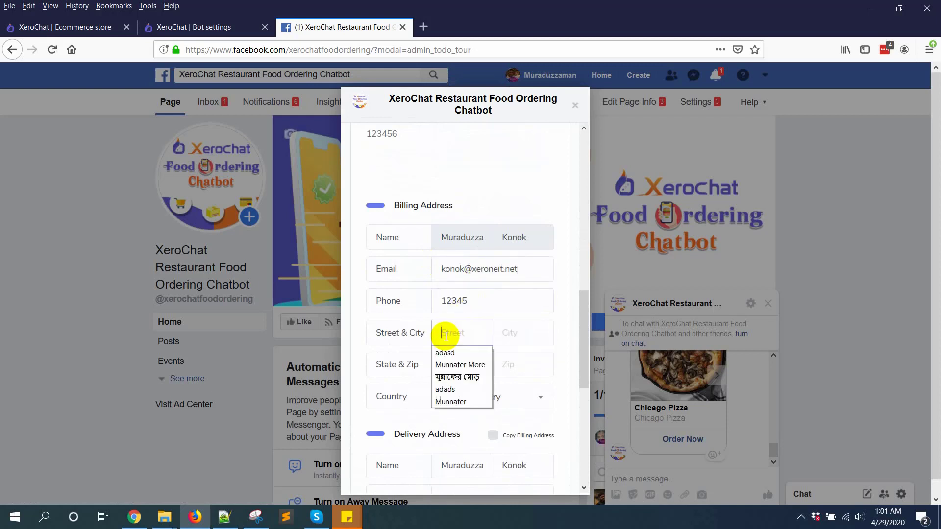
Fill the billing address with Rajshahi, 6100, Bangladesh and copy it to the delivery address
text(Rajshahi)
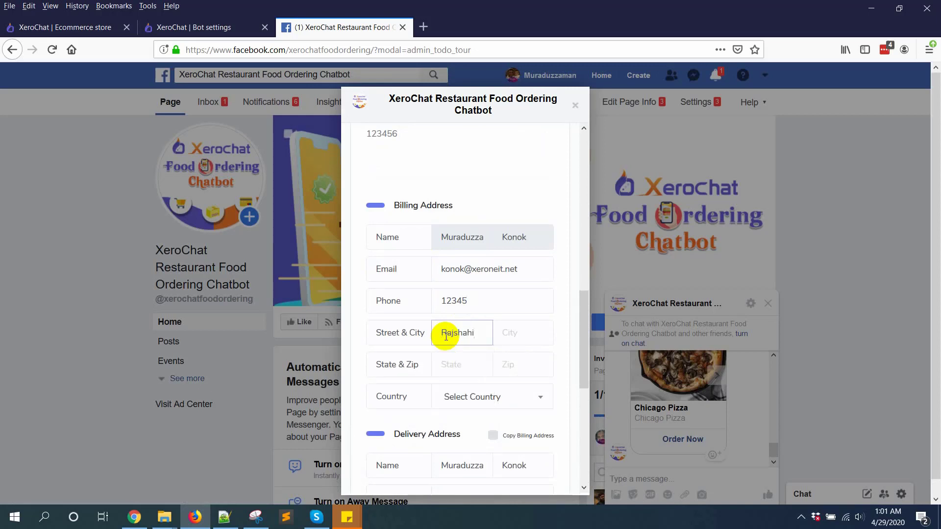
key(BackSpace)
key(ctrl+z)
key(ctrl+c)
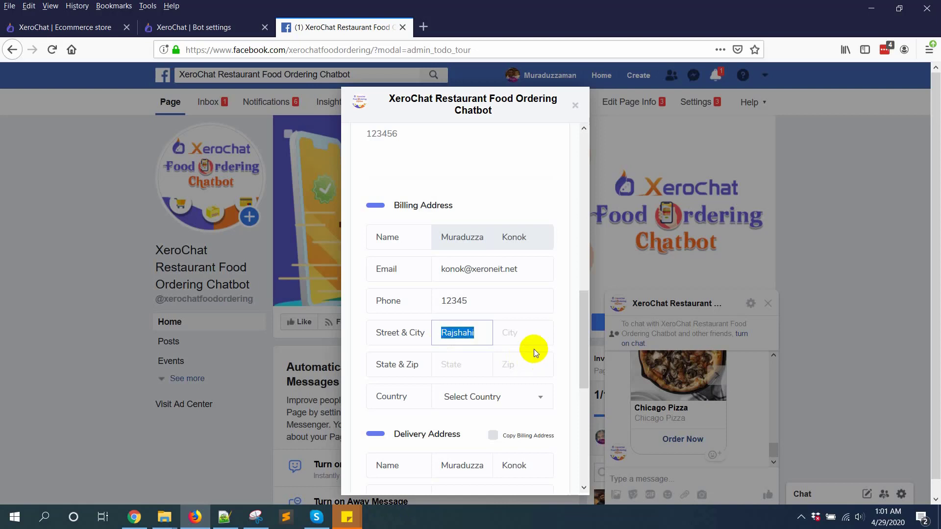
click(500, 337)
key(ctrl+v)
click(459, 367)
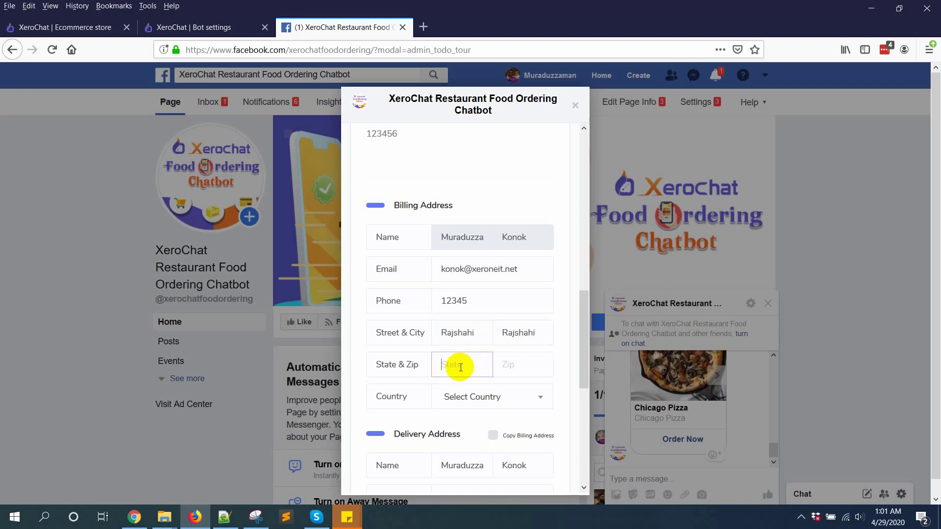
click(494, 368)
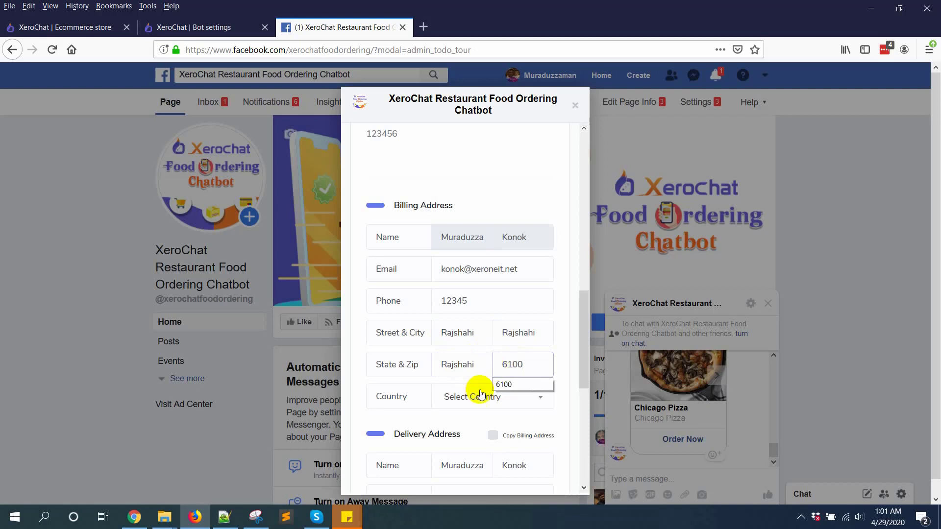
click(469, 401)
text(bang)
key(Return)
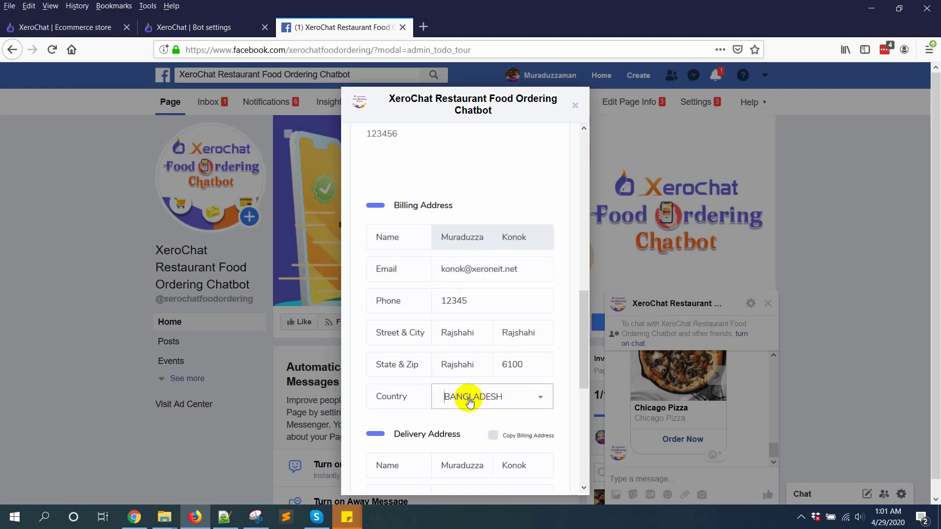
scroll(508, 359, down, 3)
click(520, 311)
scroll(520, 309, down, 5)
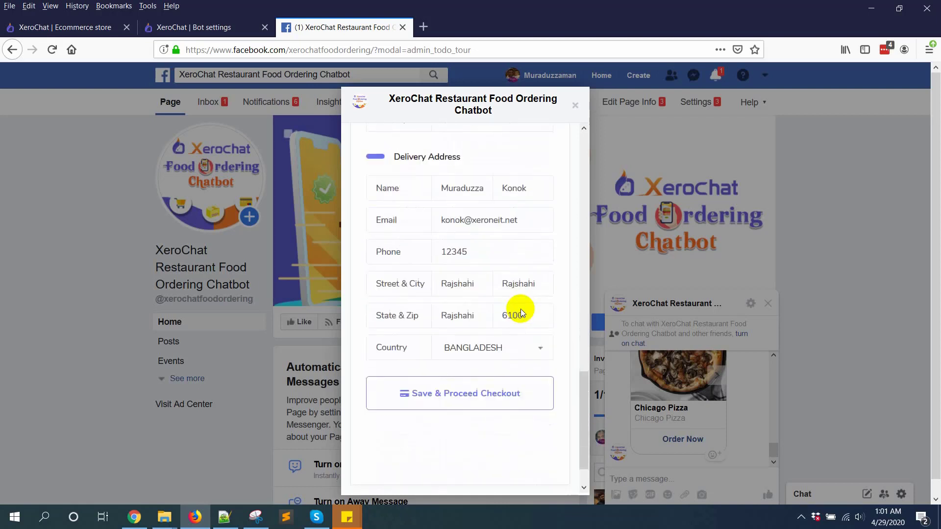
Save the checkout details, pay on delivery, and close the invoice #399 popup
click(482, 345)
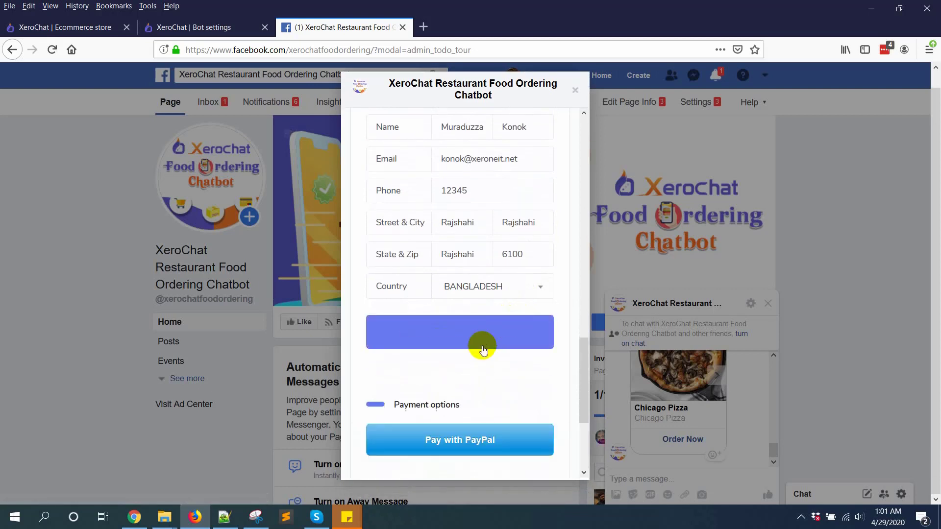
scroll(471, 373, down, 3)
scroll(463, 362, down, 2)
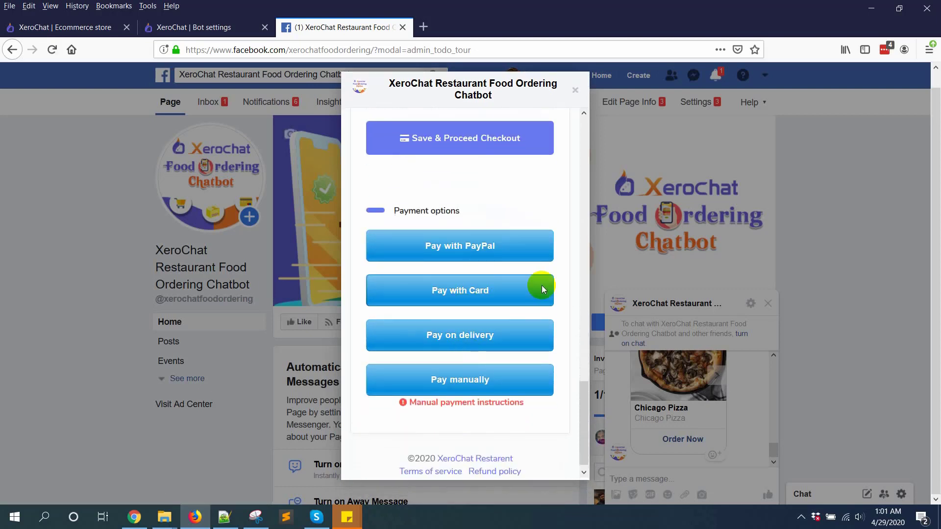
click(483, 342)
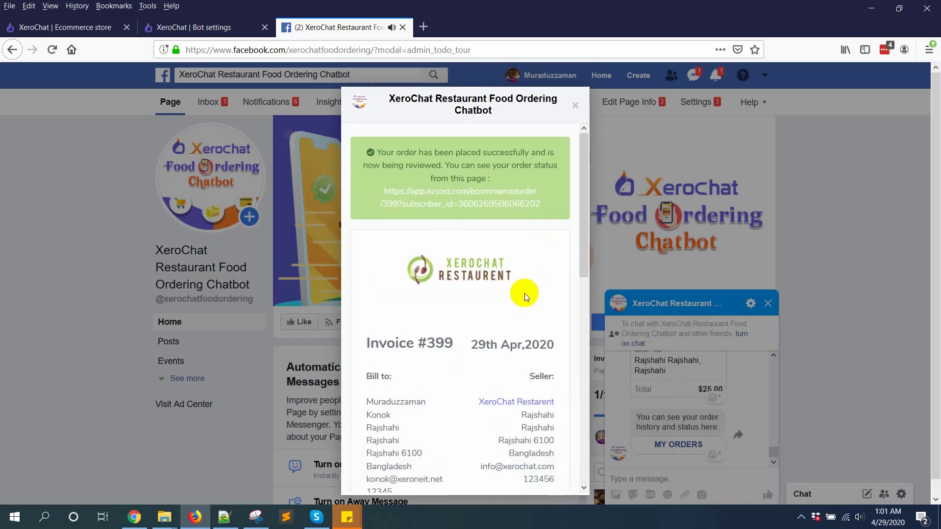
scroll(516, 353, down, 6)
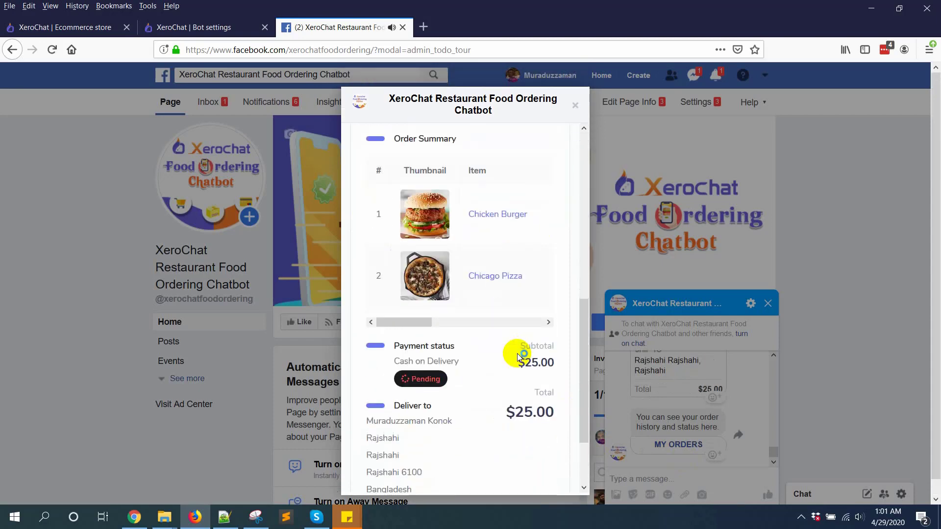
click(576, 107)
Open My orders in the chat to view the order history and status
scroll(754, 427, up, 5)
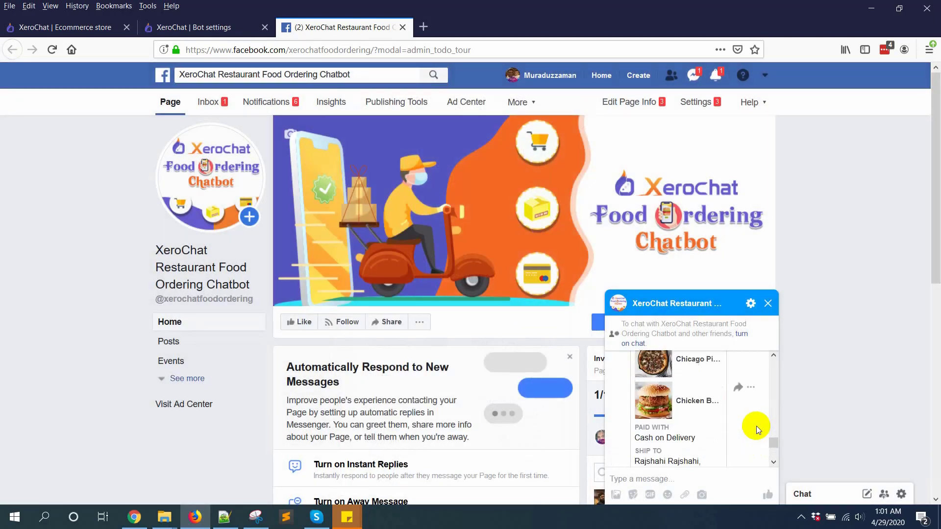
scroll(695, 406, down, 5)
click(678, 444)
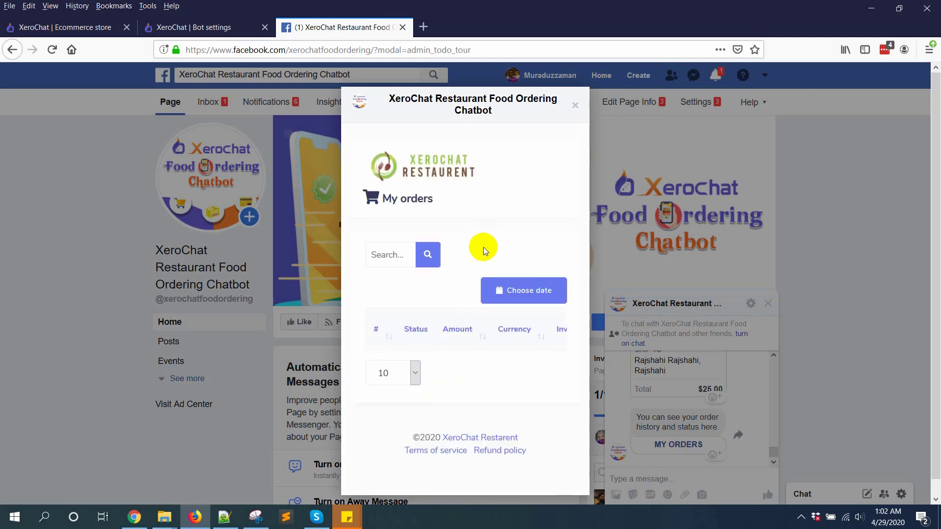
scroll(556, 139, down, 1)
Close My orders and show the XeroChat Restarent store's orders in the Ecommerce admin
click(576, 109)
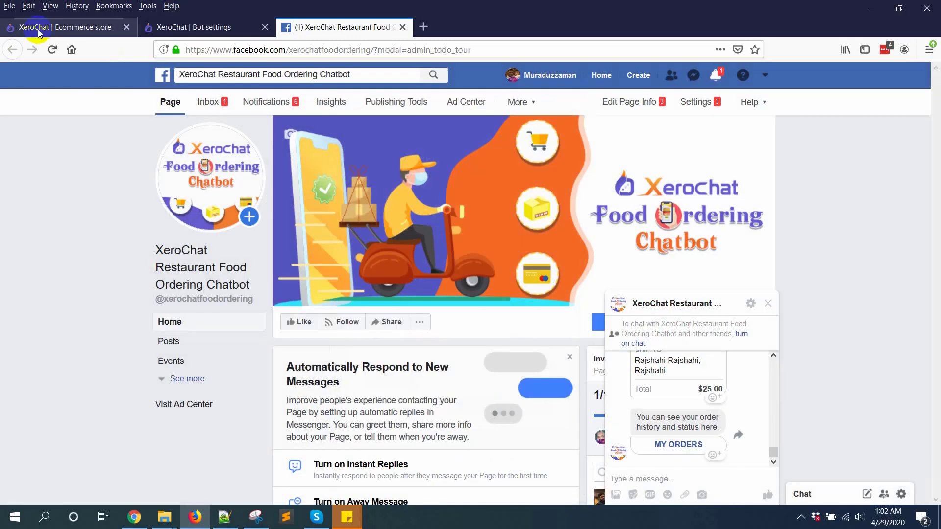
click(38, 30)
click(870, 234)
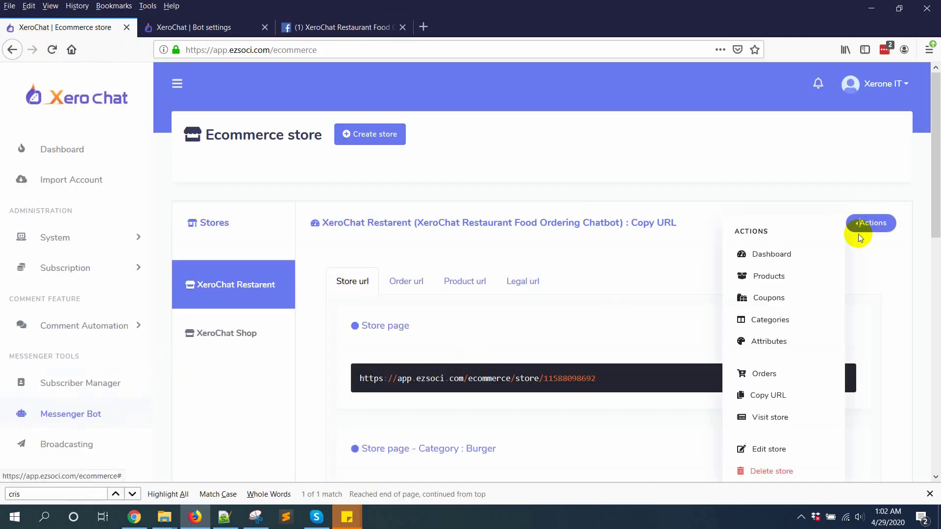
click(768, 372)
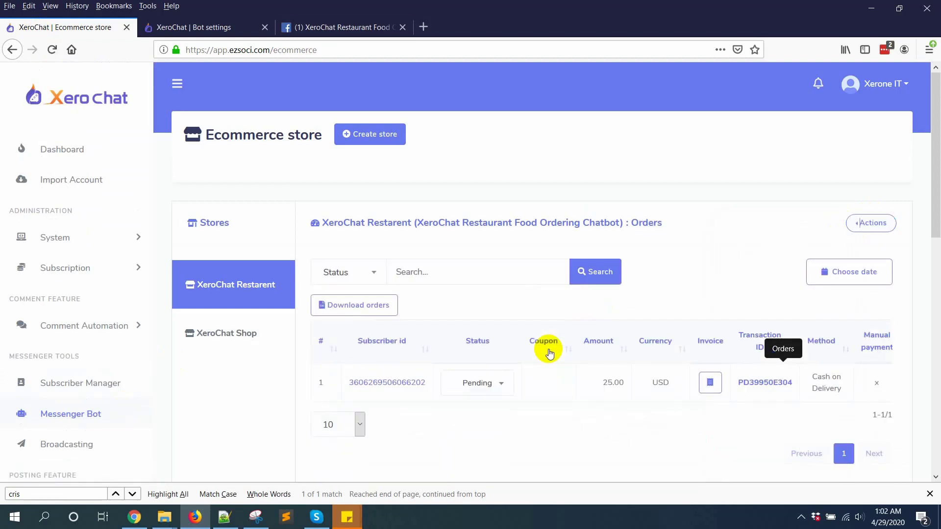
Check the new 25.00 USD cash-on-delivery order's Status dropdown, leaving it Pending
scroll(548, 350, down, 2)
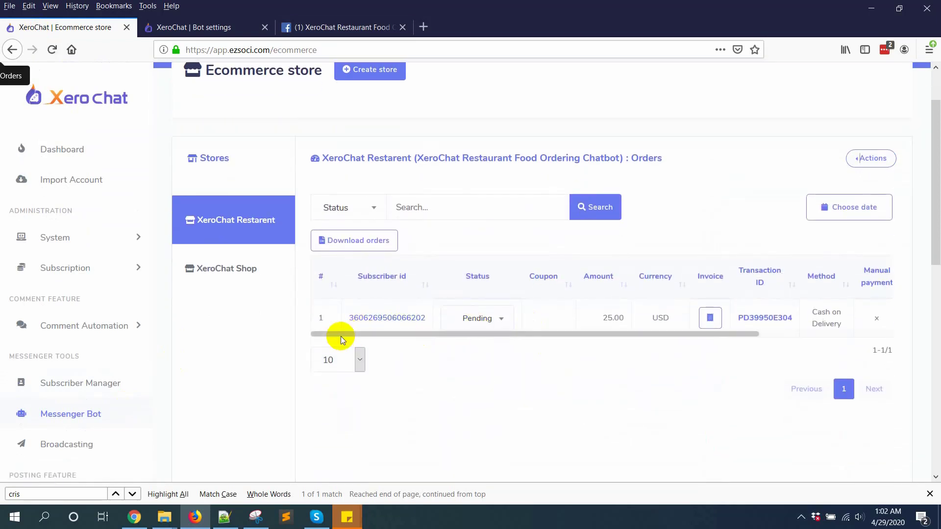
drag(336, 333, 778, 333)
drag(878, 345, 332, 353)
scroll(655, 311, down, 1)
scroll(655, 311, down, 1)
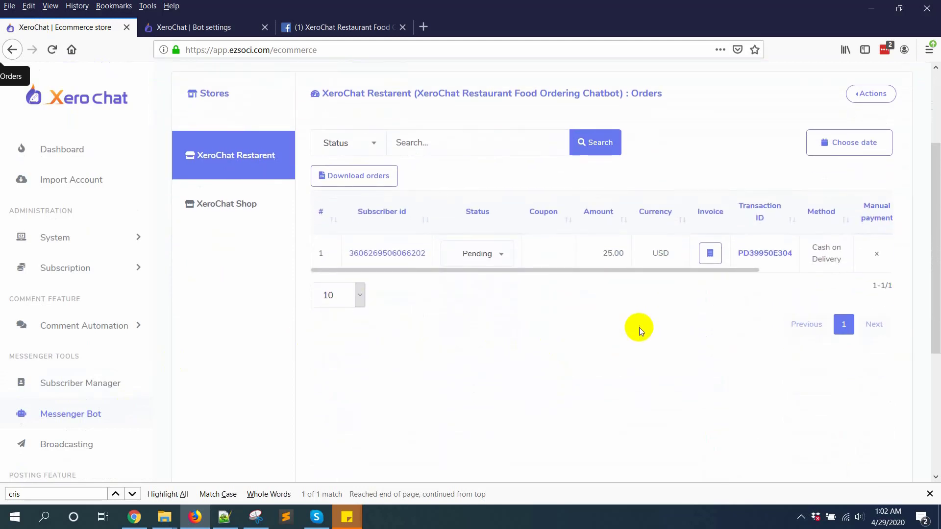
drag(624, 271, 524, 278)
click(474, 252)
scroll(482, 400, down, 2)
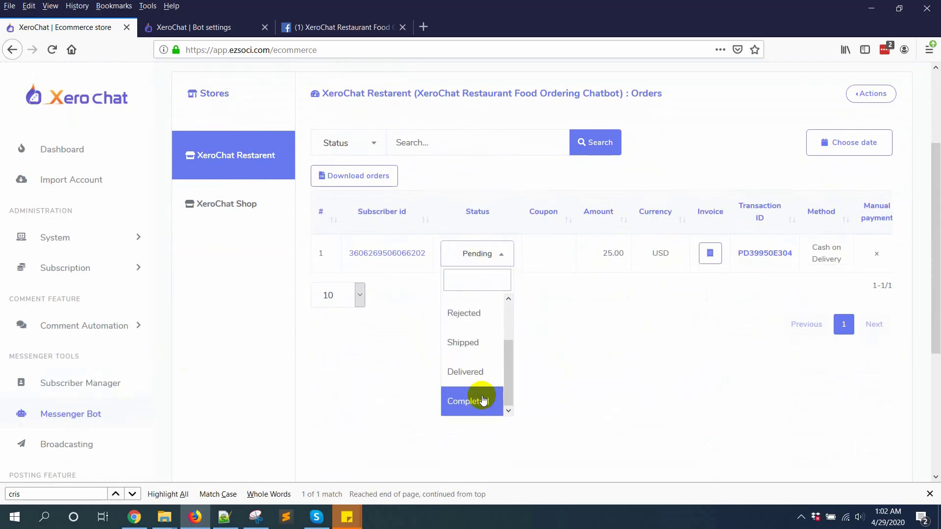
scroll(483, 392, up, 2)
scroll(480, 387, down, 2)
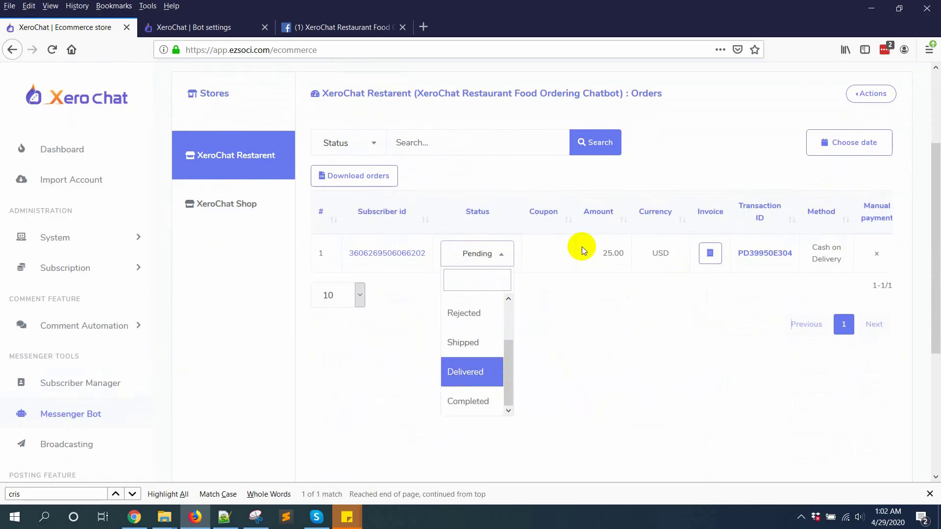
click(592, 218)
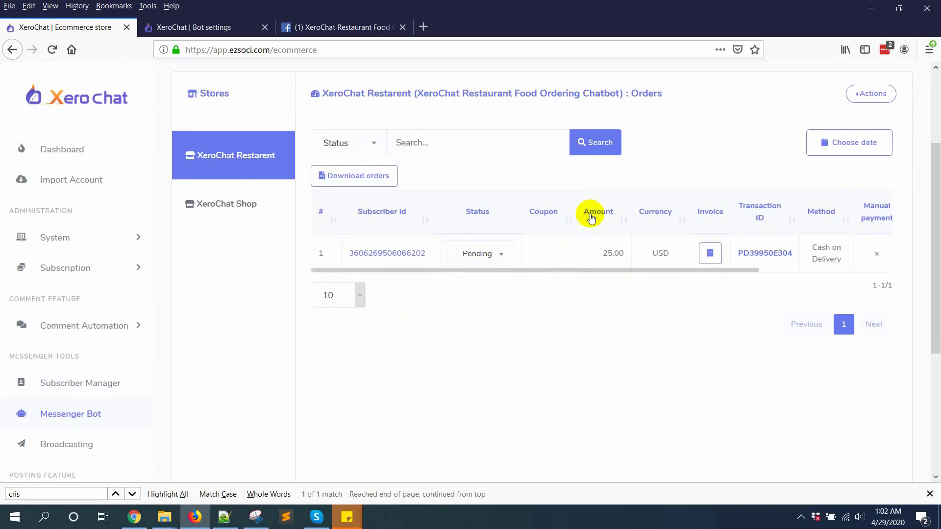
Open invoice #399 in a new tab and review Chicken Burger and Chicago Pizza totalling $25.00
click(710, 253)
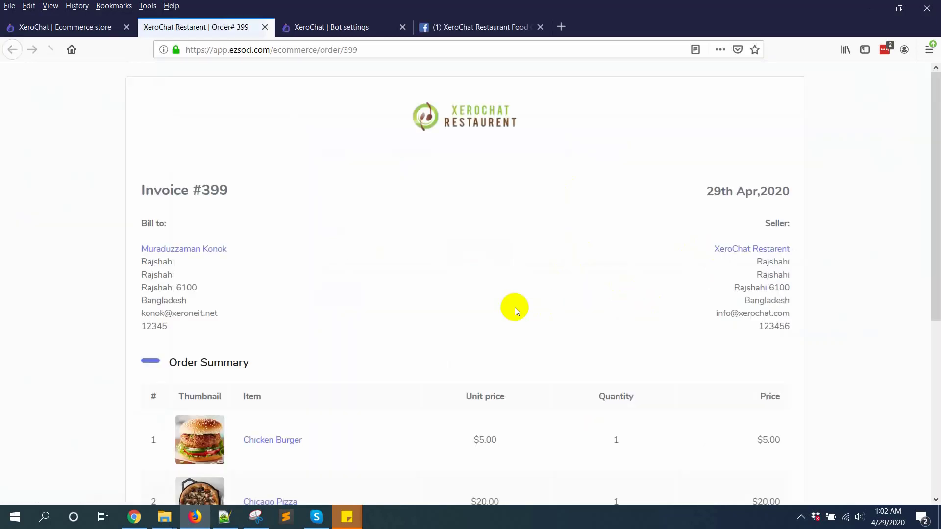
scroll(503, 313, down, 5)
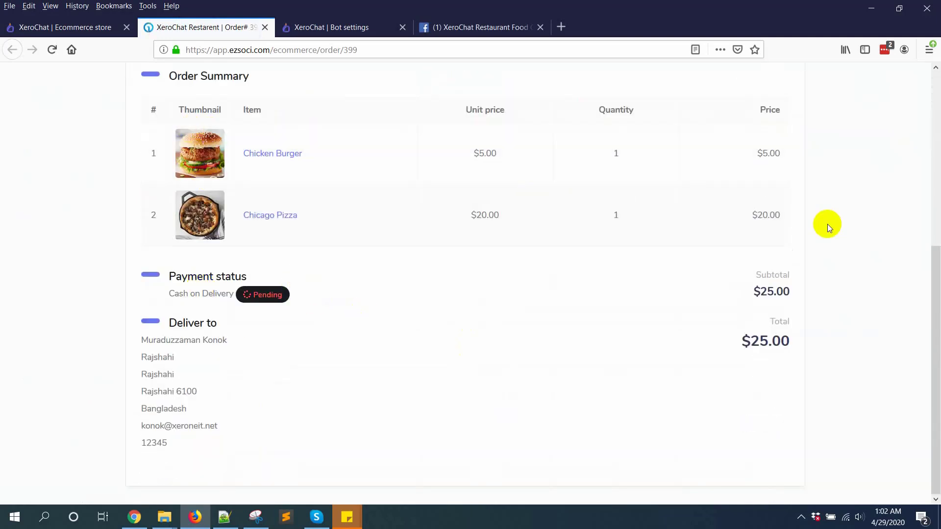
drag(794, 228, 205, 114)
click(93, 133)
scroll(563, 333, up, 5)
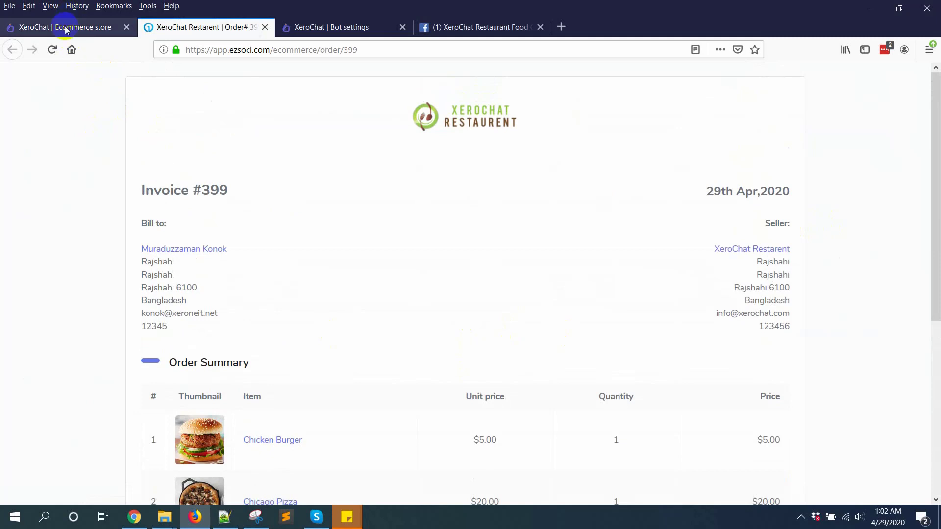